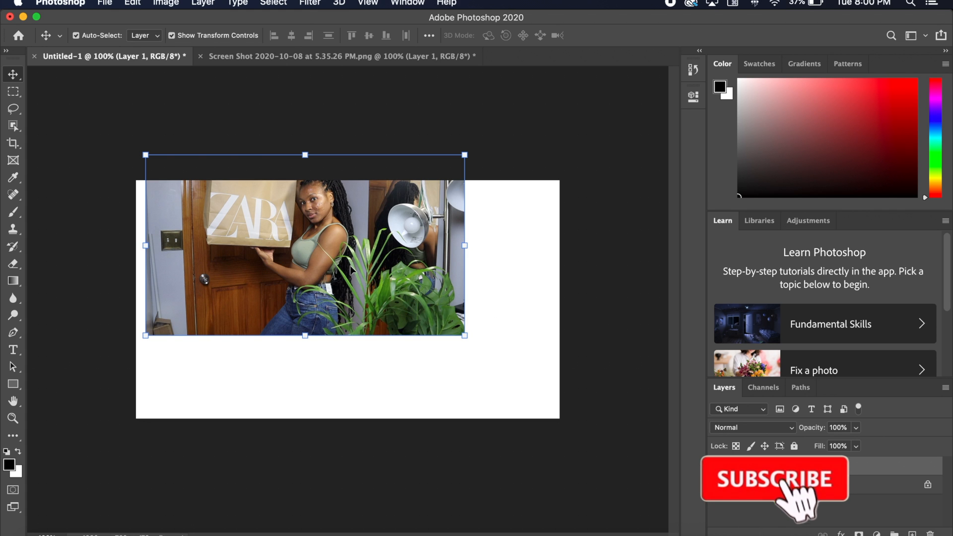
- Align the Zara bag photo with the canvas's upper-left corner and scale it proportionally to about 1281 × 727 px to fill the canvas
{"action": "left_click_drag", "start_coordinate": [348, 270], "coordinate": [333, 294]}
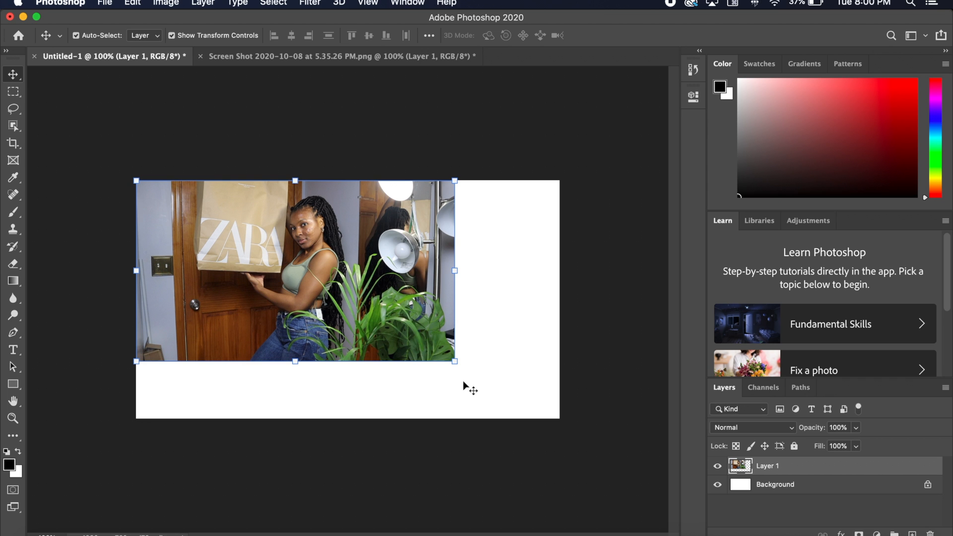
{"action": "left_click_drag", "start_coordinate": [460, 366], "coordinate": [564, 423]}
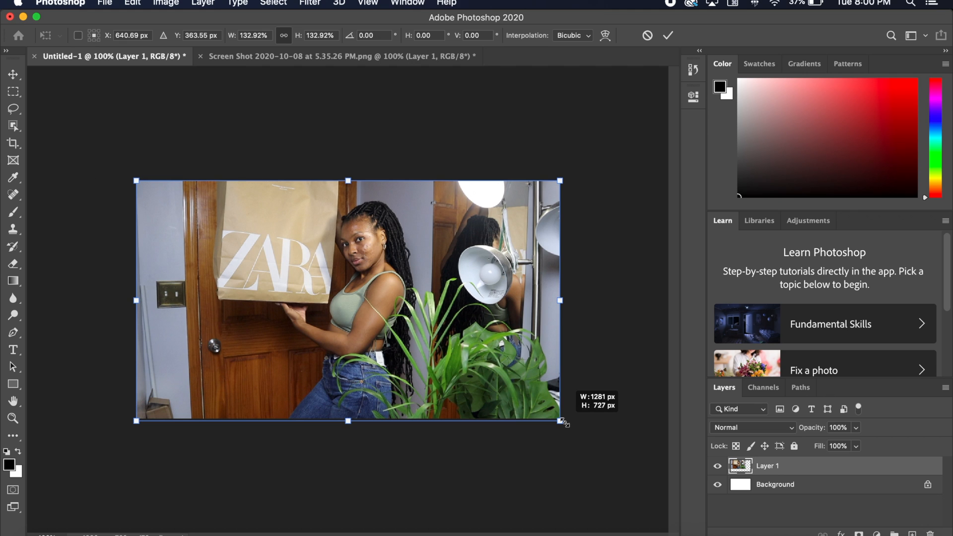
{"action": "left_click_drag", "start_coordinate": [565, 424], "coordinate": [564, 423]}
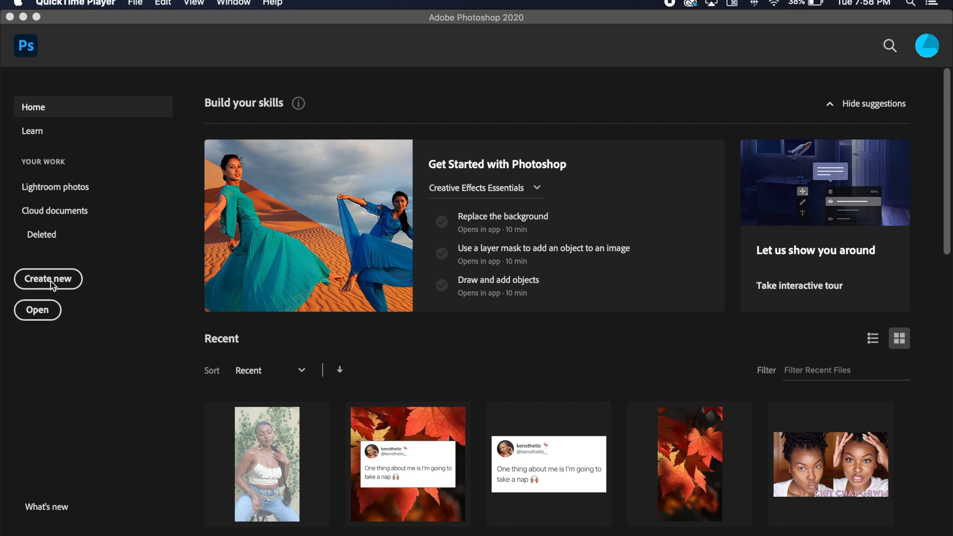
- Create a new document 1280 pixels wide and 720 pixels high with a white background
{"action": "left_click", "coordinate": [52, 286]}
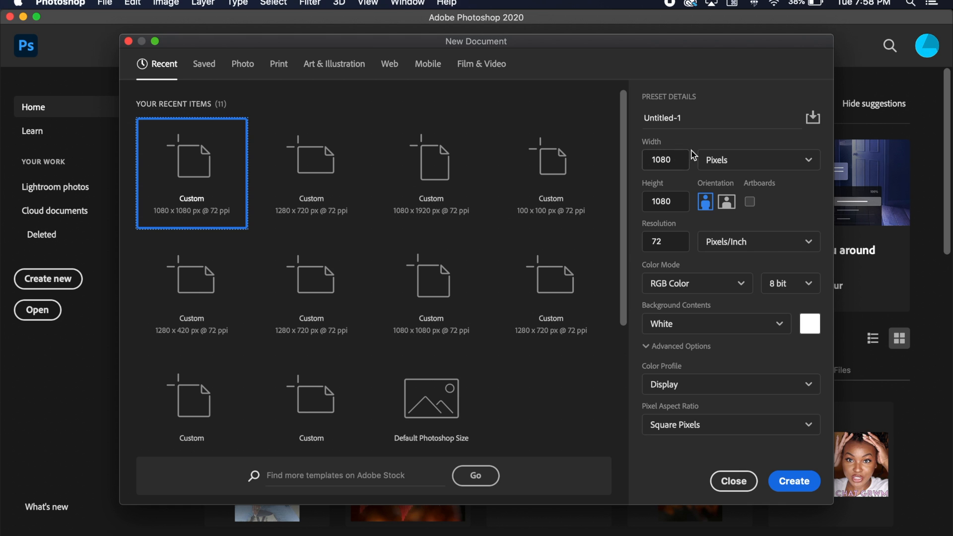
{"action": "double_click", "coordinate": [675, 160]}
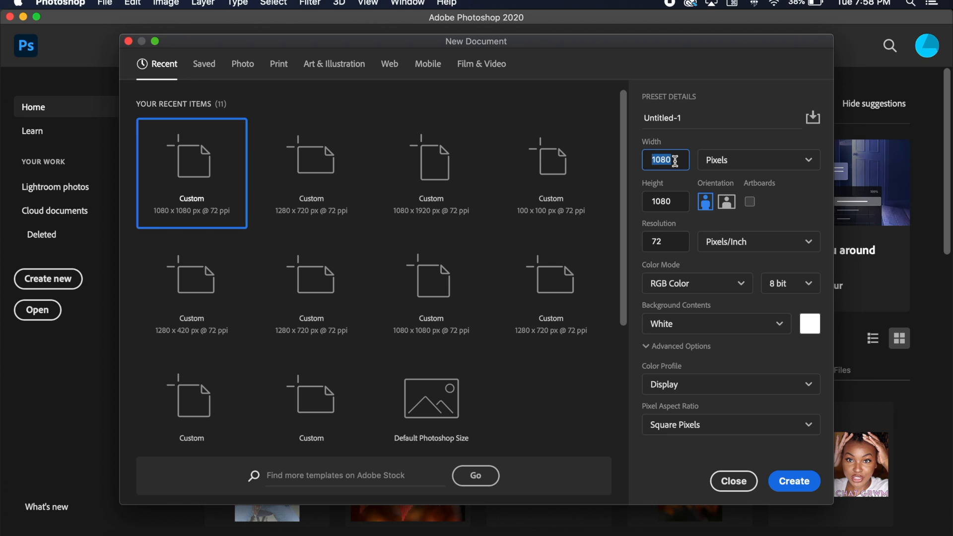
{"action": "left_click", "coordinate": [676, 159]}
{"action": "key", "text": "BackSpace"}
{"action": "key", "text": "BackSpace"}
{"action": "key", "text": "BackSpace"}
{"action": "type", "text": "280"}
{"action": "left_click", "coordinate": [679, 202]}
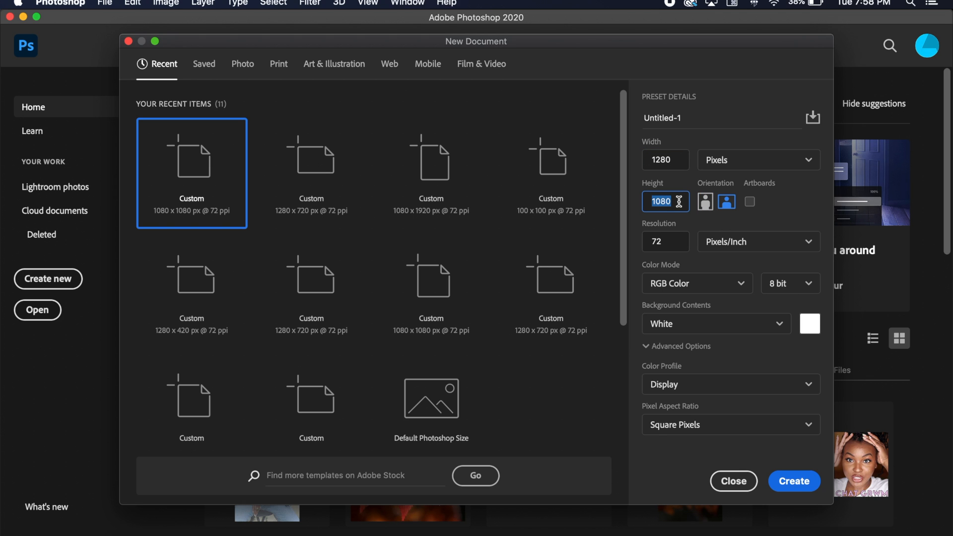
{"action": "type", "text": "720"}
{"action": "left_click", "coordinate": [765, 324]}
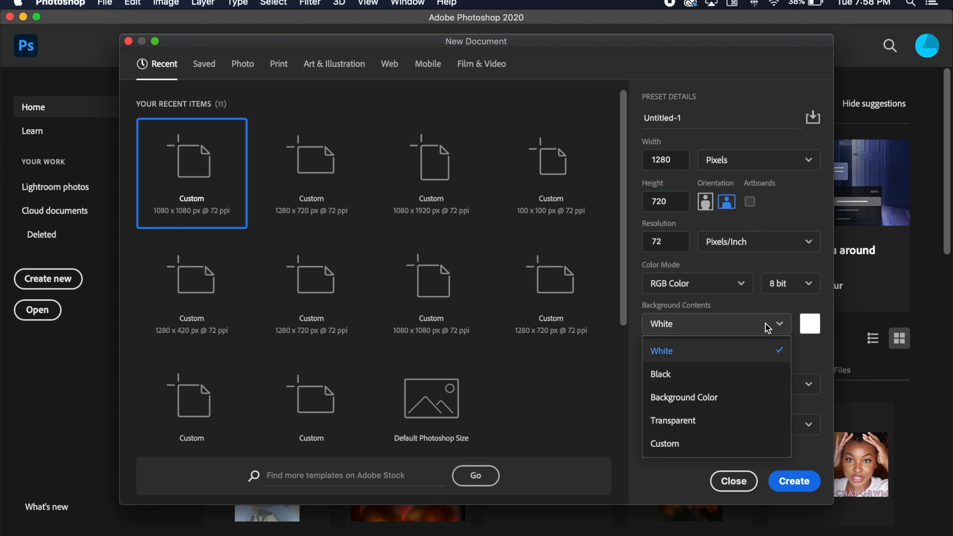
{"action": "left_click", "coordinate": [735, 353]}
{"action": "left_click", "coordinate": [793, 481]}
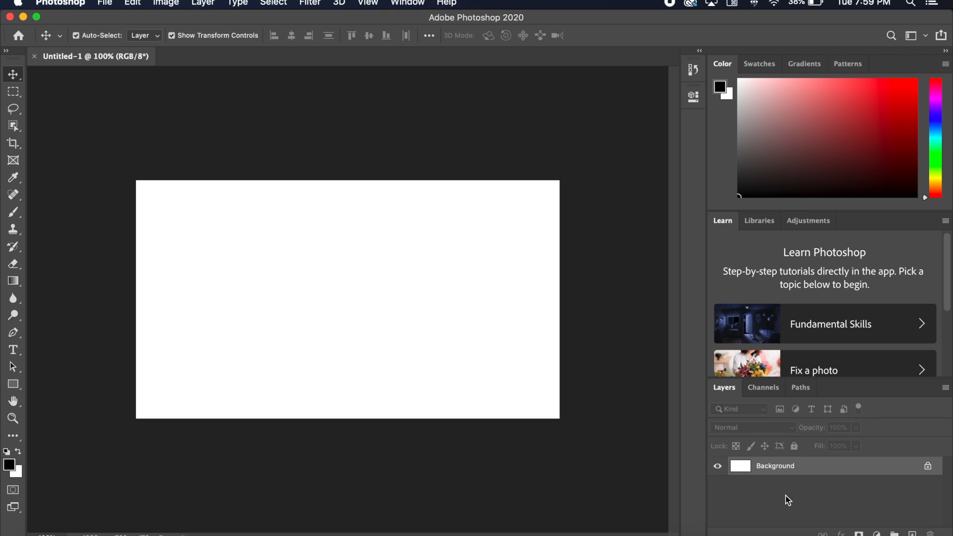
- Open the image "Screen Shot 2020-10-08 at 5.35.26 PM" from the PS Video folder in Documents
{"action": "key", "text": "super+o"}
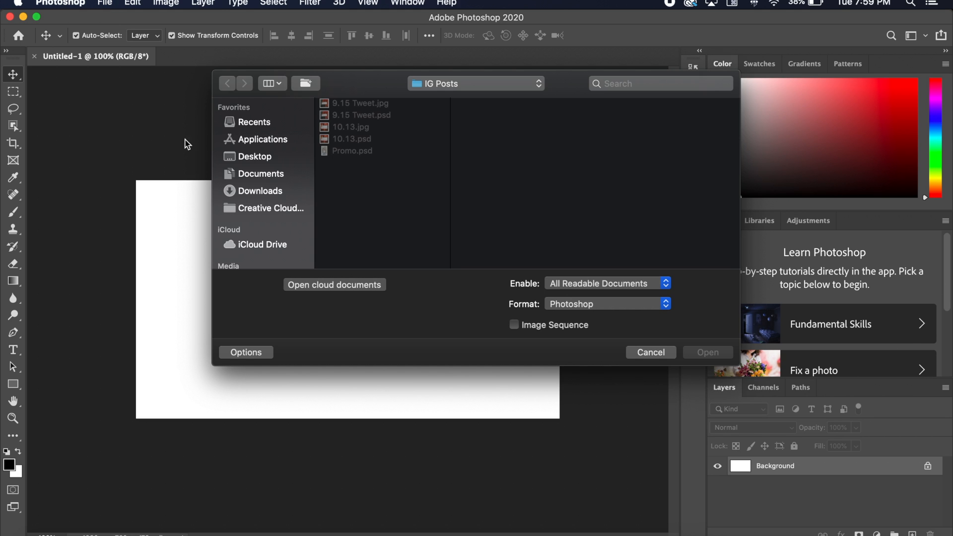
{"action": "left_click", "coordinate": [262, 177]}
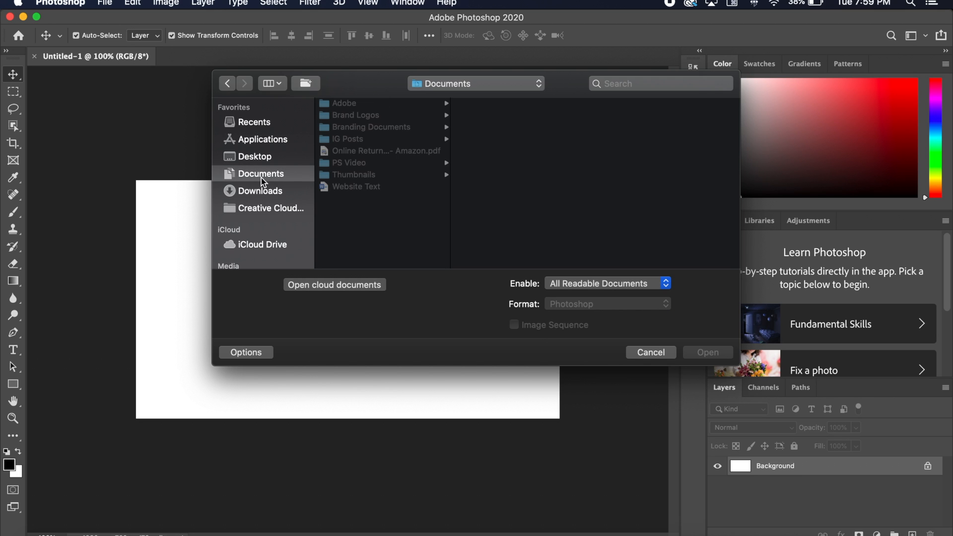
{"action": "left_click", "coordinate": [369, 163]}
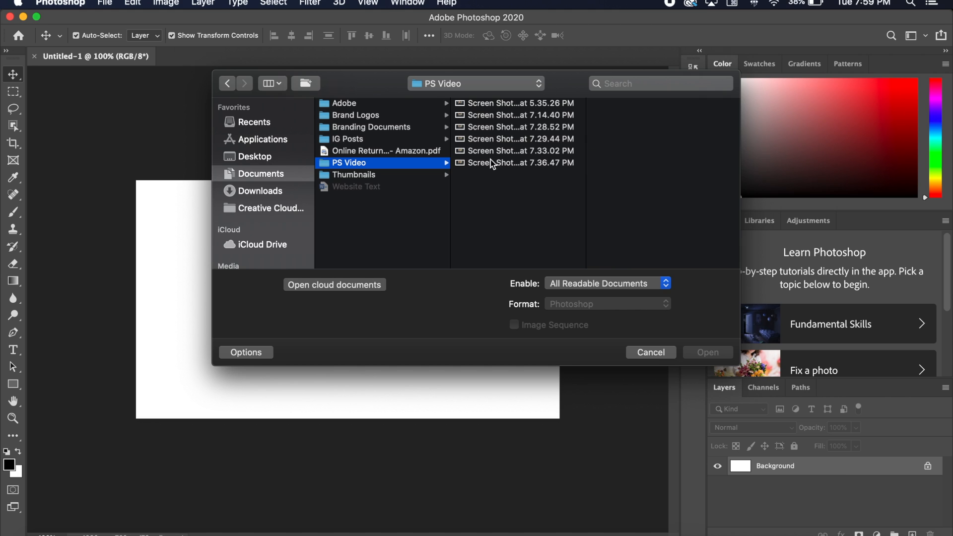
{"action": "left_click", "coordinate": [492, 163]}
{"action": "key", "text": "Up"}
{"action": "key", "text": "Up"}
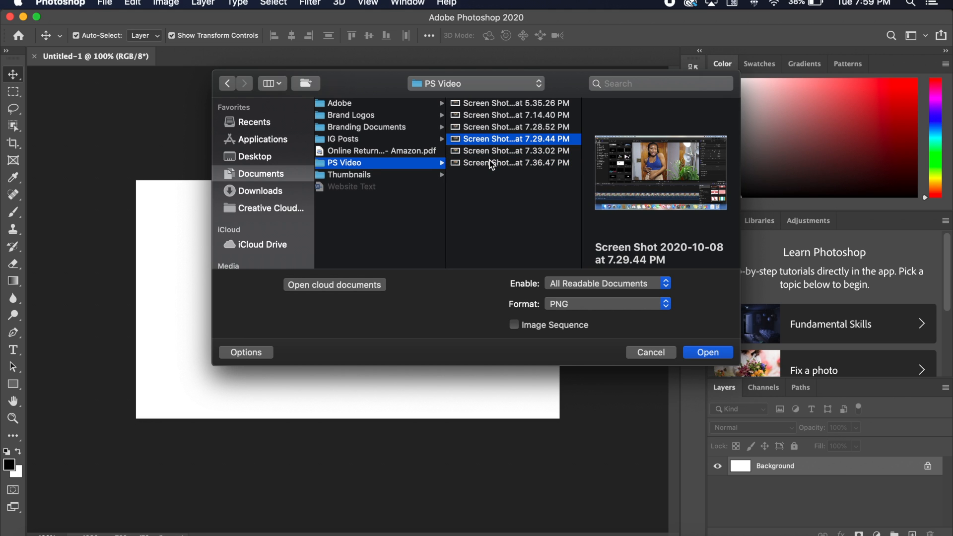
{"action": "key", "text": "Up"}
{"action": "key", "text": "Up"}
{"action": "key", "text": "Up"}
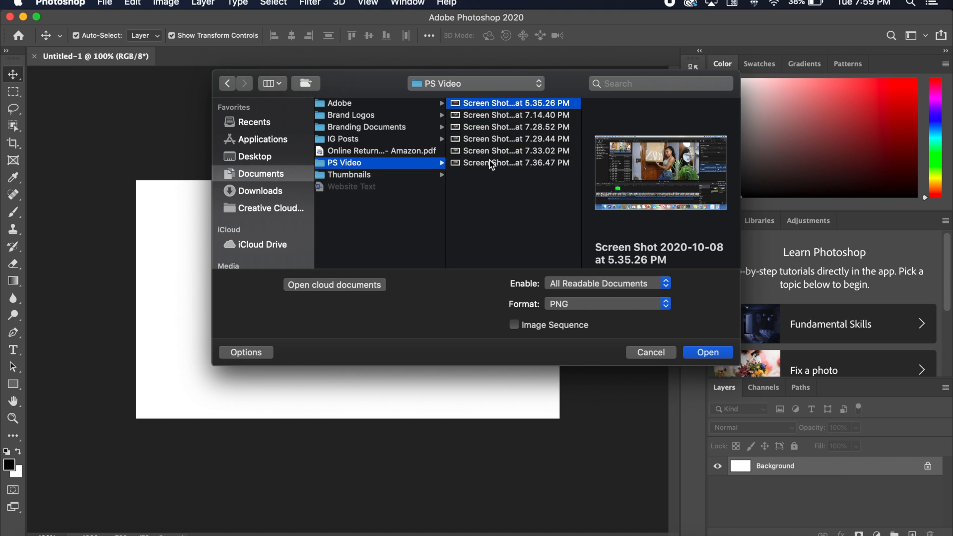
{"action": "left_click", "coordinate": [708, 352]}
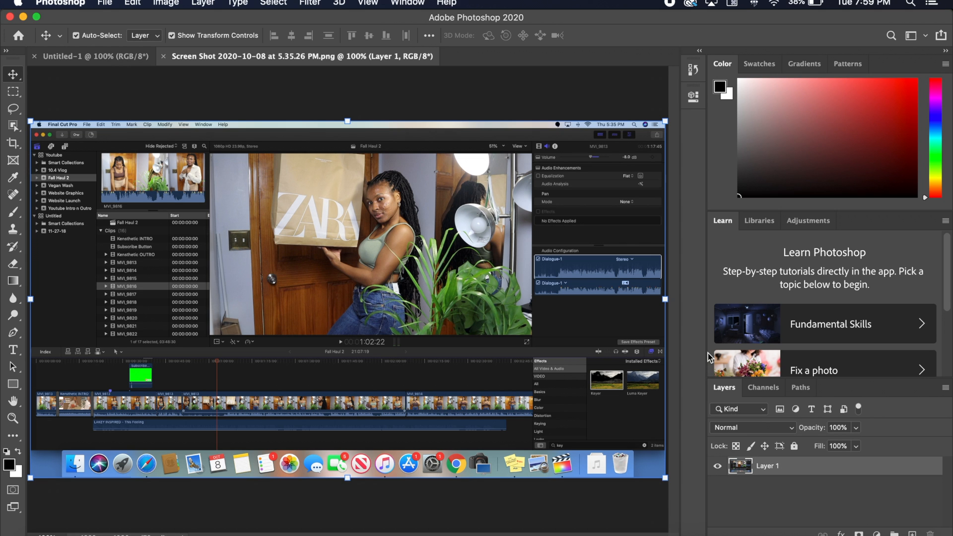
- Crop the screenshot down to the video frame showing the woman with the Zara bag
{"action": "mouse_move", "coordinate": [665, 477]}
{"action": "left_mouse_down"}
{"action": "mouse_move", "coordinate": [653, 415]}
{"action": "mouse_move", "coordinate": [617, 432]}
{"action": "mouse_move", "coordinate": [674, 470]}
{"action": "left_mouse_up"}
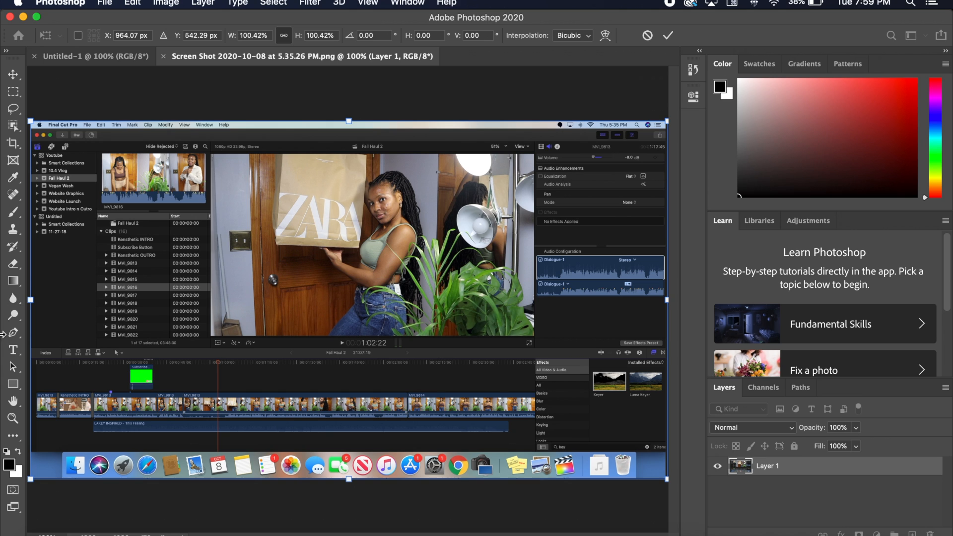
{"action": "left_click", "coordinate": [15, 148]}
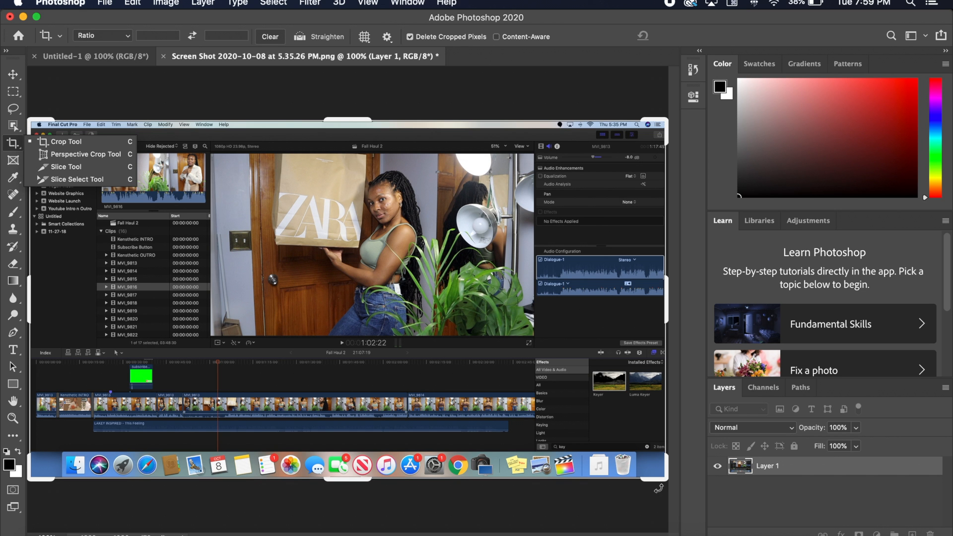
{"action": "left_click_drag", "start_coordinate": [661, 479], "coordinate": [600, 417]}
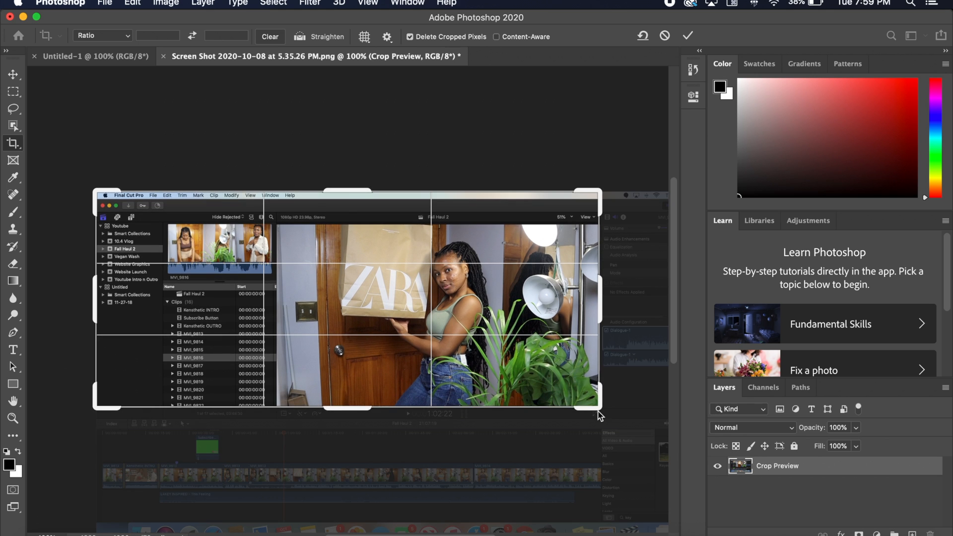
{"action": "left_click_drag", "start_coordinate": [95, 192], "coordinate": [188, 210]}
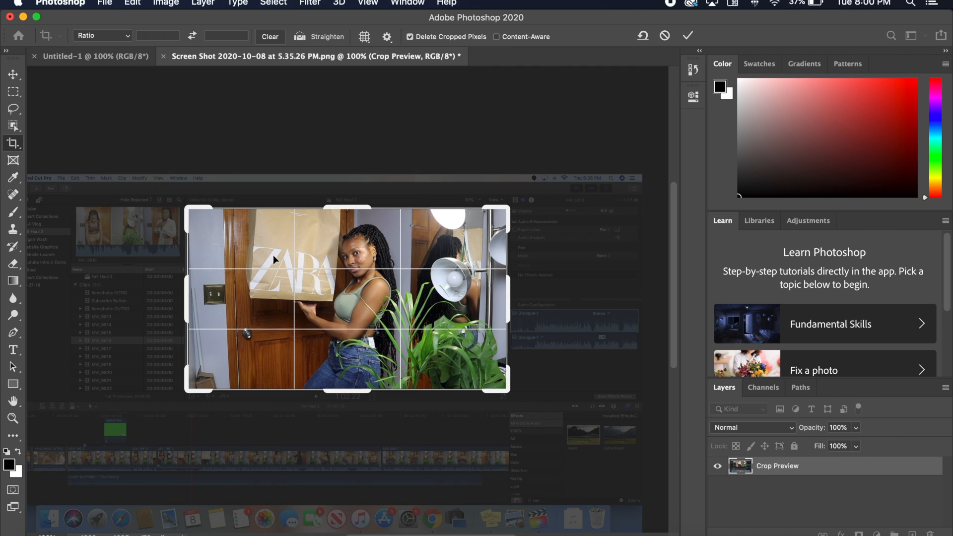
{"action": "left_click", "coordinate": [689, 37]}
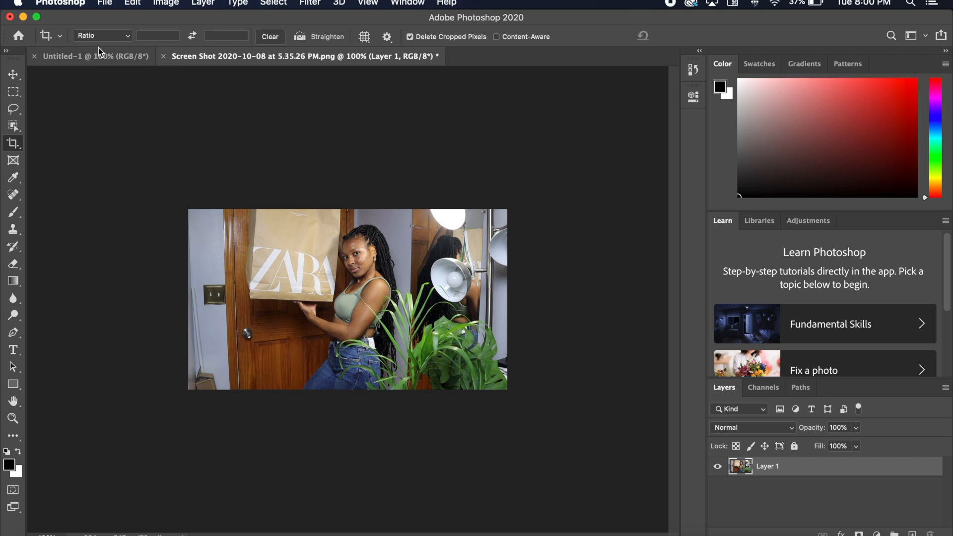
- Transfer the cropped Zara photo into the blank Untitled-1 document, accepting the color profile conversion
{"action": "left_click", "coordinate": [58, 59]}
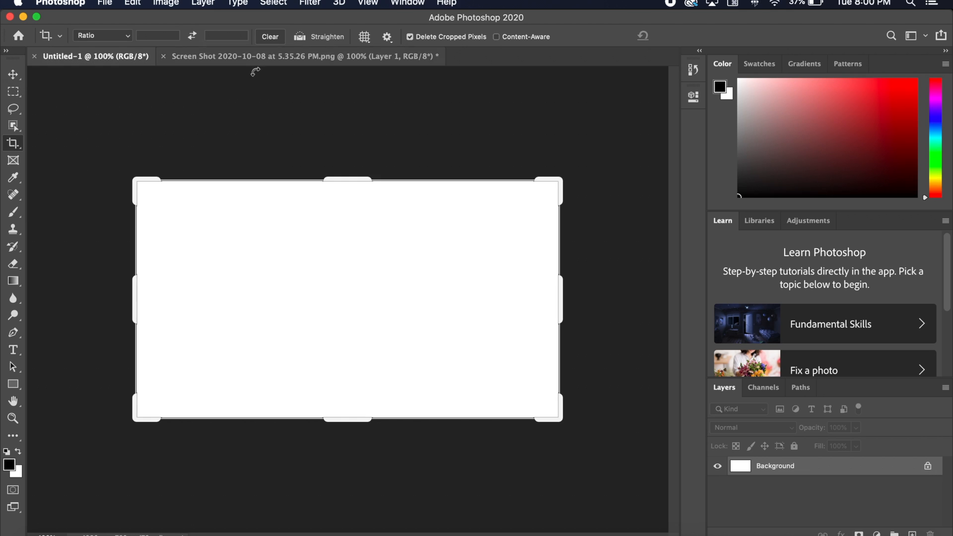
{"action": "left_click", "coordinate": [227, 63]}
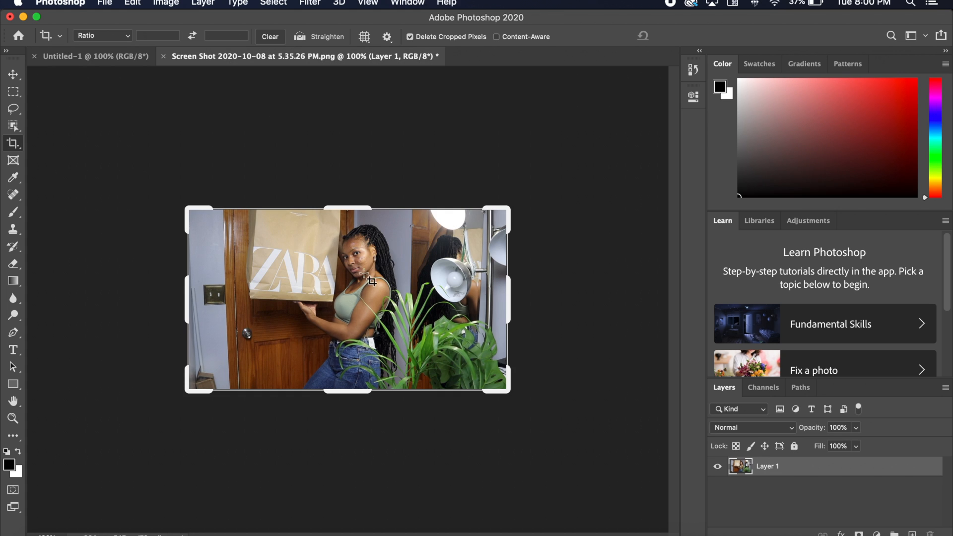
{"action": "left_click", "coordinate": [14, 76]}
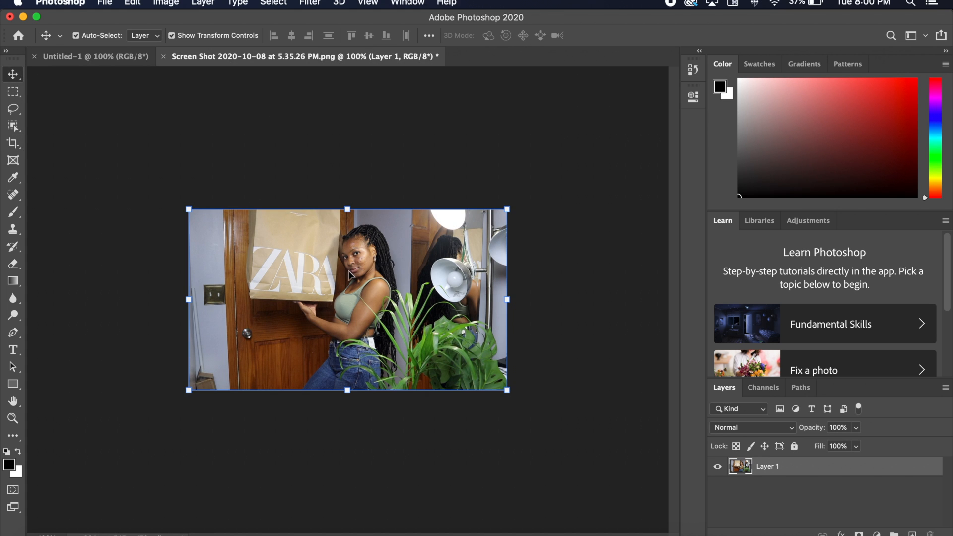
{"action": "left_click_drag", "start_coordinate": [349, 242], "coordinate": [305, 246]}
{"action": "key", "text": "super+v"}
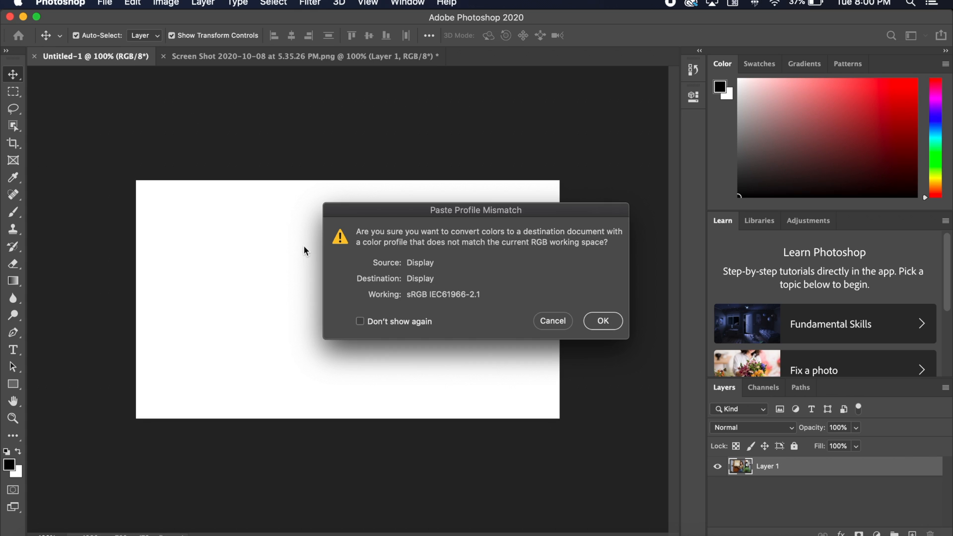
{"action": "left_click", "coordinate": [602, 321]}
- Align the pasted photo with the canvas's upper-left corner and scale it to 132.98% so it covers the canvas
{"action": "left_click_drag", "start_coordinate": [344, 266], "coordinate": [336, 291]}
{"action": "left_click_drag", "start_coordinate": [456, 362], "coordinate": [559, 424]}
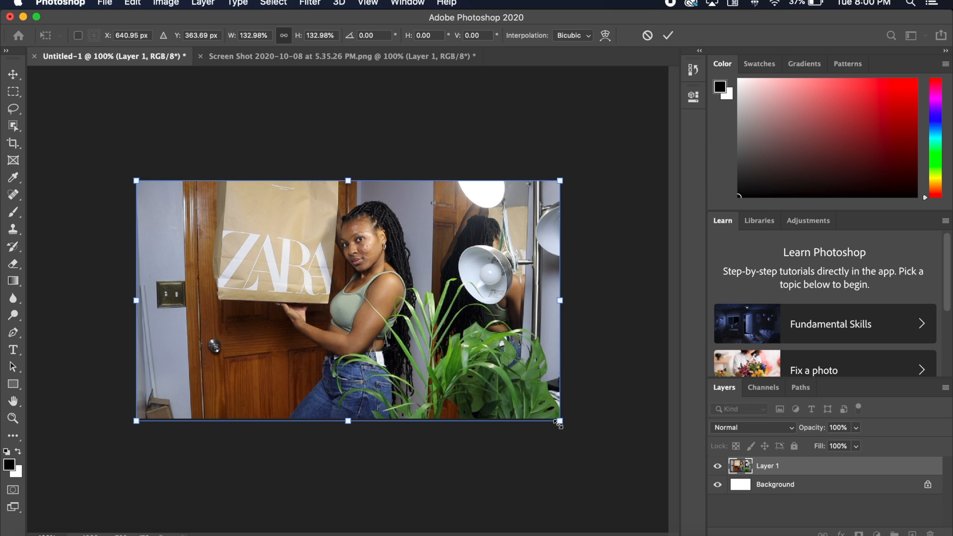
{"action": "left_click", "coordinate": [669, 36]}
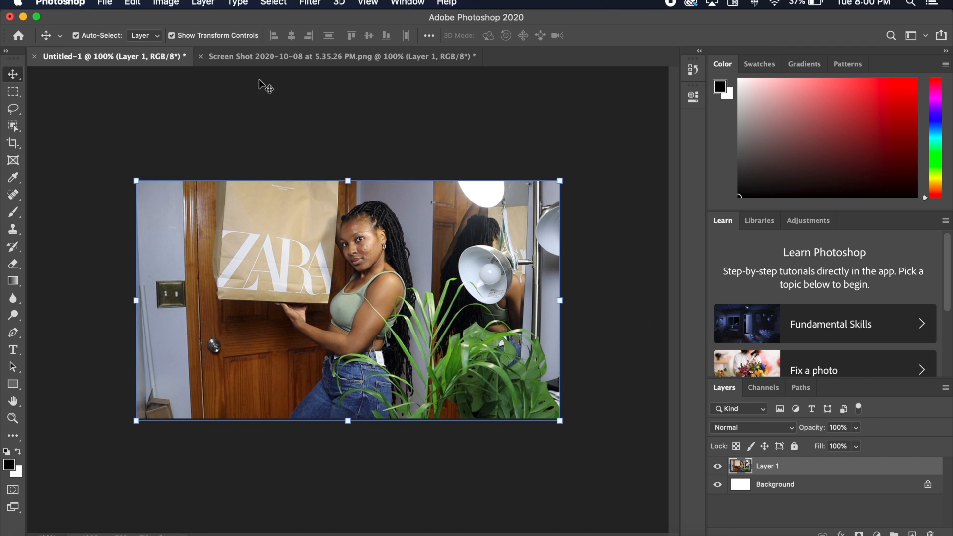
- Close the cropped screenshot document without saving its changes
{"action": "left_click", "coordinate": [204, 60]}
{"action": "left_click", "coordinate": [201, 56]}
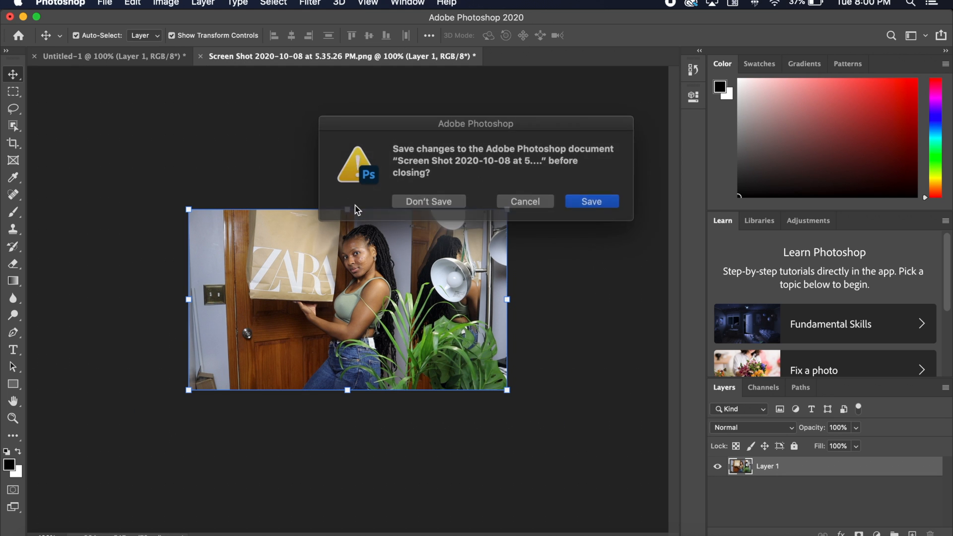
{"action": "left_click", "coordinate": [429, 200]}
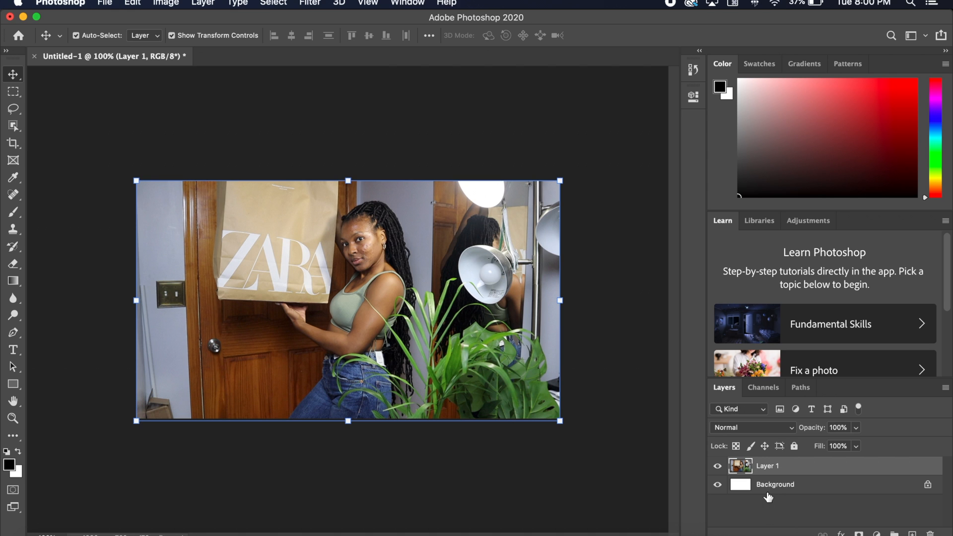
- Open the image "Screen Shot 2020-10-08 at 7.33.02 PM" from the PS Video folder and activate the Crop tool
{"action": "key", "text": "super+o"}
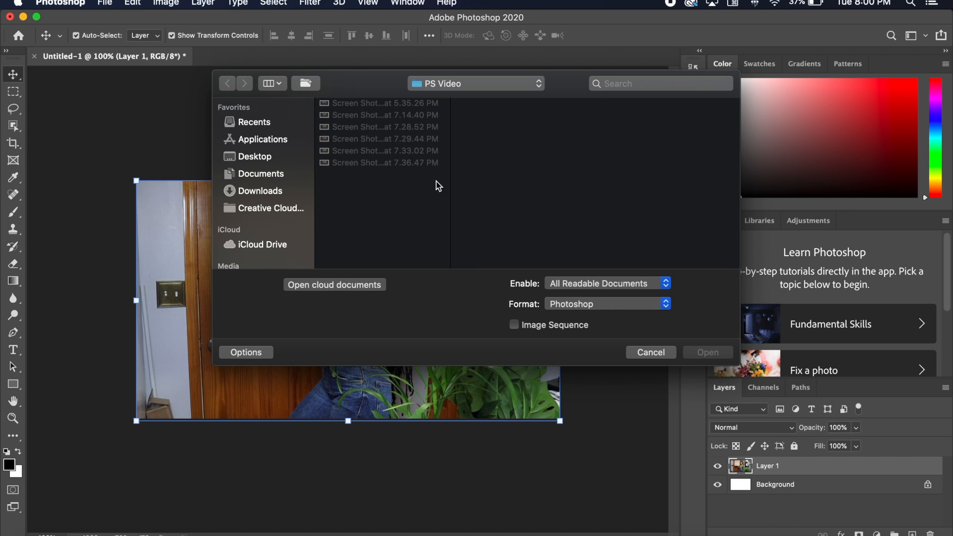
{"action": "left_click", "coordinate": [387, 153]}
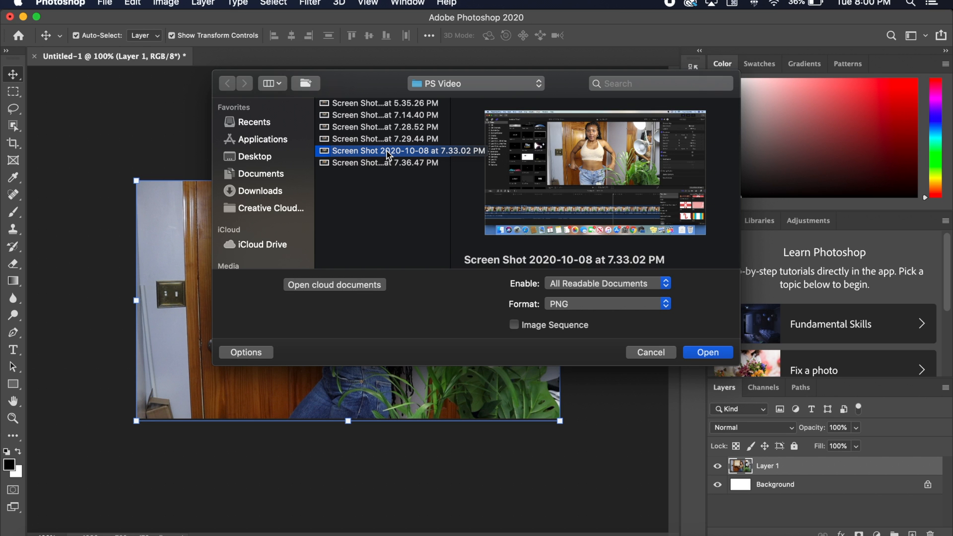
{"action": "left_click", "coordinate": [713, 355]}
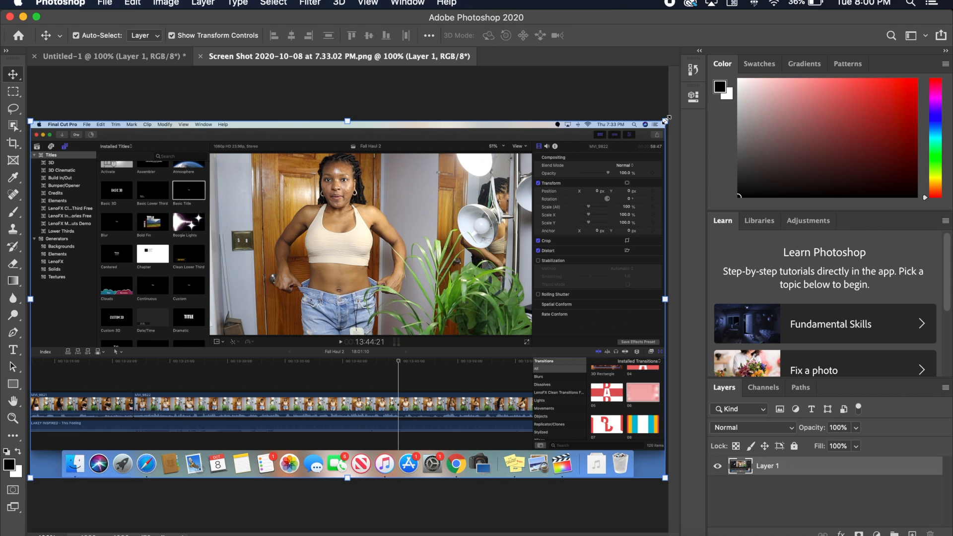
{"action": "left_click", "coordinate": [14, 145]}
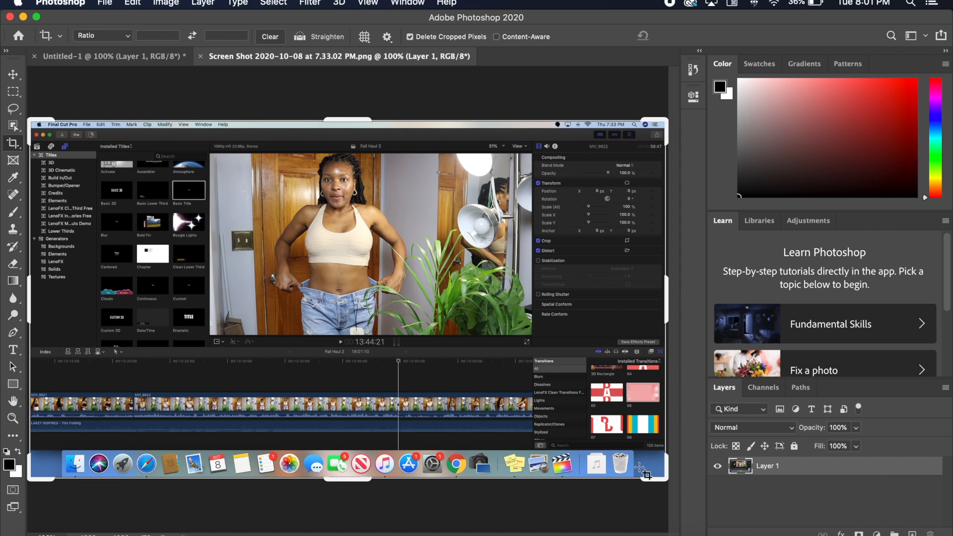
{"action": "left_click_drag", "start_coordinate": [657, 473], "coordinate": [636, 463]}
{"action": "scroll", "coordinate": [381, 348], "scroll_direction": "up", "scroll_amount": 8}
{"action": "scroll", "coordinate": [381, 348], "scroll_direction": "left", "scroll_amount": 9}
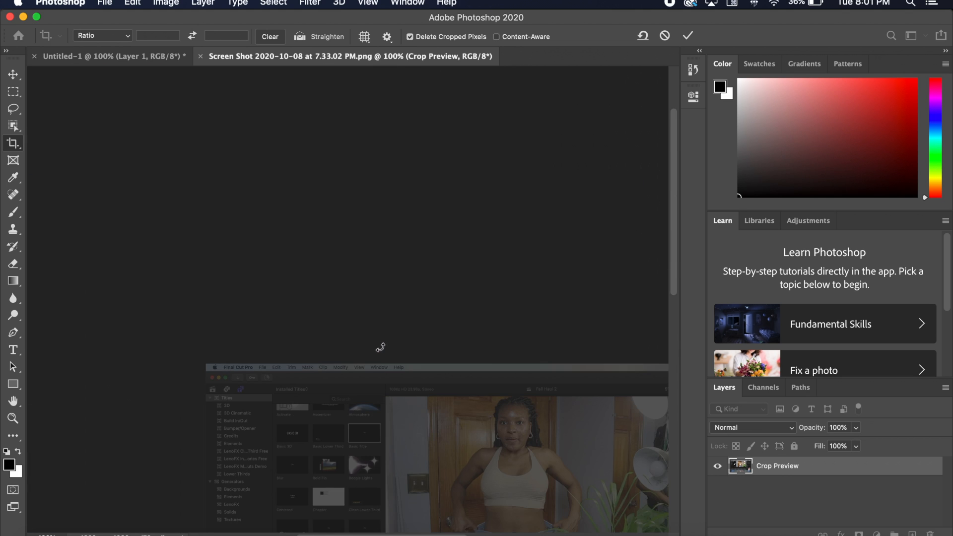
{"action": "scroll", "coordinate": [381, 348], "scroll_direction": "down", "scroll_amount": 4}
{"action": "scroll", "coordinate": [380, 348], "scroll_direction": "right", "scroll_amount": 3}
{"action": "key", "text": "Escape"}
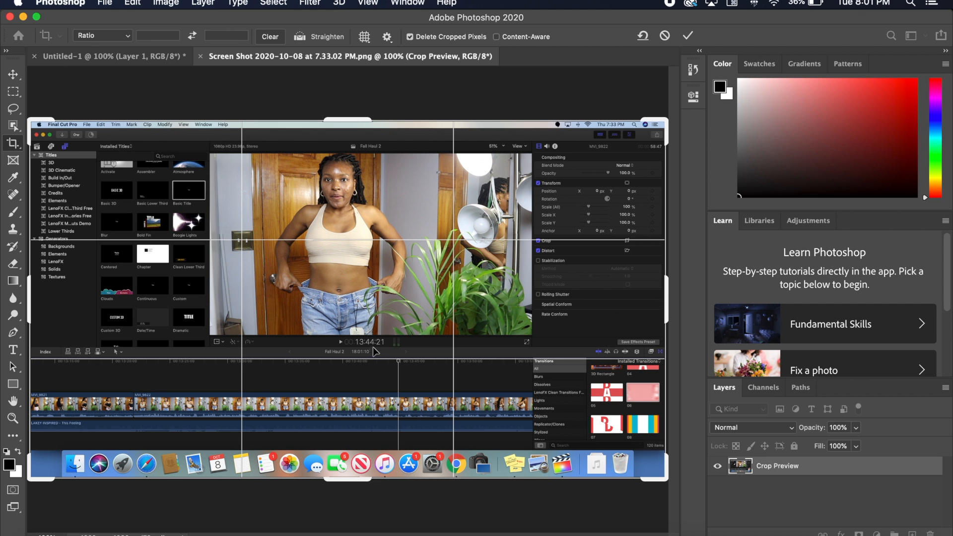
- Crop the screenshot to a narrow portrait area around the woman in the beige top
{"action": "left_click_drag", "start_coordinate": [662, 474], "coordinate": [598, 404]}
{"action": "left_click_drag", "start_coordinate": [94, 188], "coordinate": [211, 206]}
{"action": "left_click_drag", "start_coordinate": [476, 390], "coordinate": [421, 390]}
{"action": "left_click", "coordinate": [689, 37]}
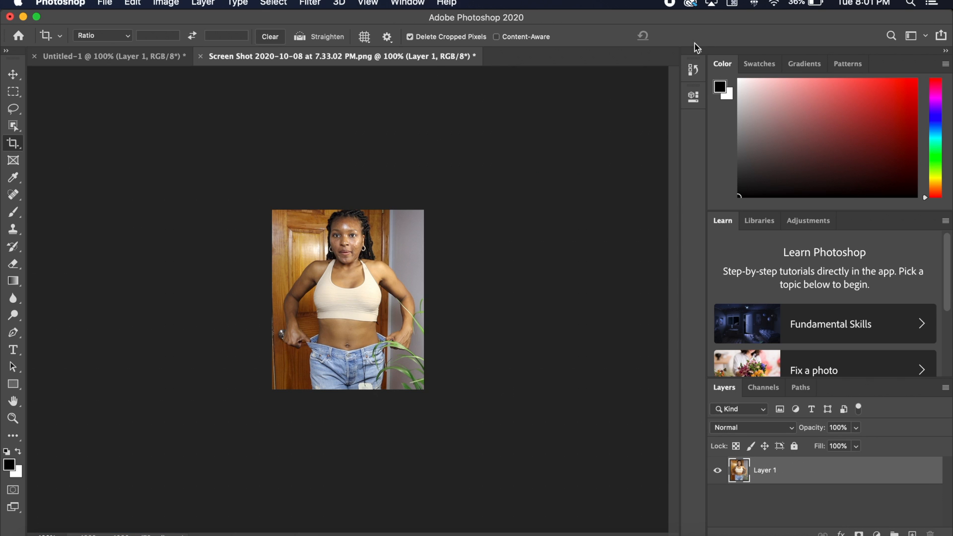
- Select the woman in the beige top with Object Selection and move her cut-out into Untitled-1, placing it in the lower-left corner
{"action": "left_click", "coordinate": [15, 127]}
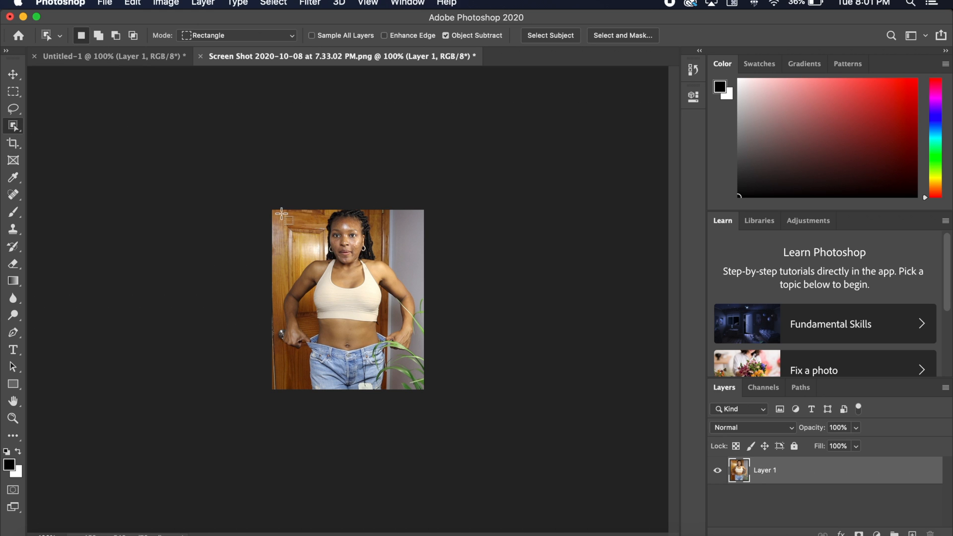
{"action": "left_click_drag", "start_coordinate": [279, 211], "coordinate": [419, 390]}
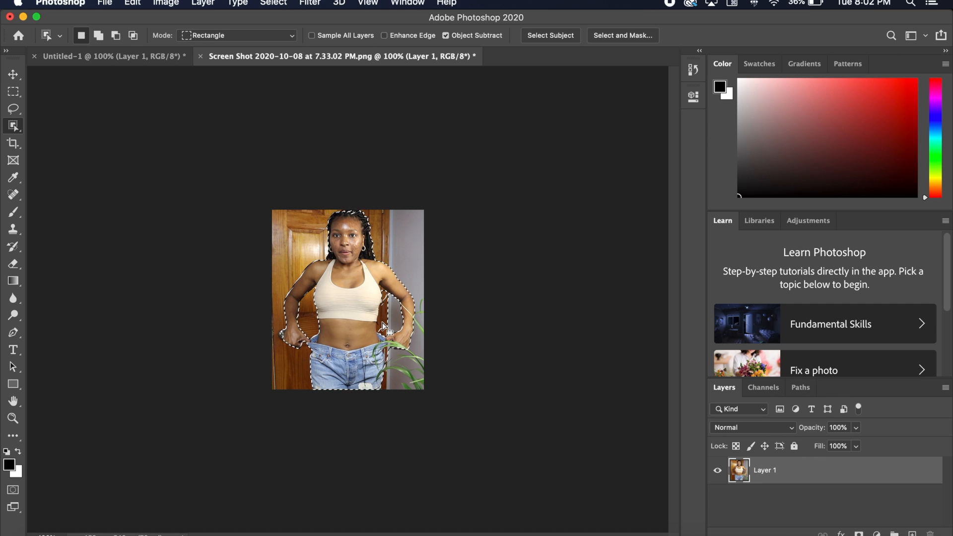
{"action": "left_click", "coordinate": [11, 76]}
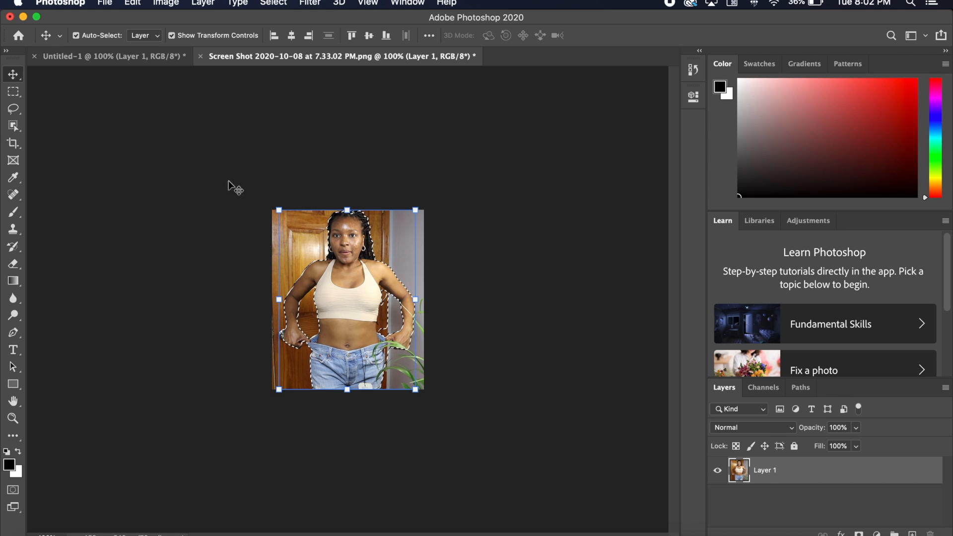
{"action": "left_click_drag", "start_coordinate": [351, 306], "coordinate": [103, 55]}
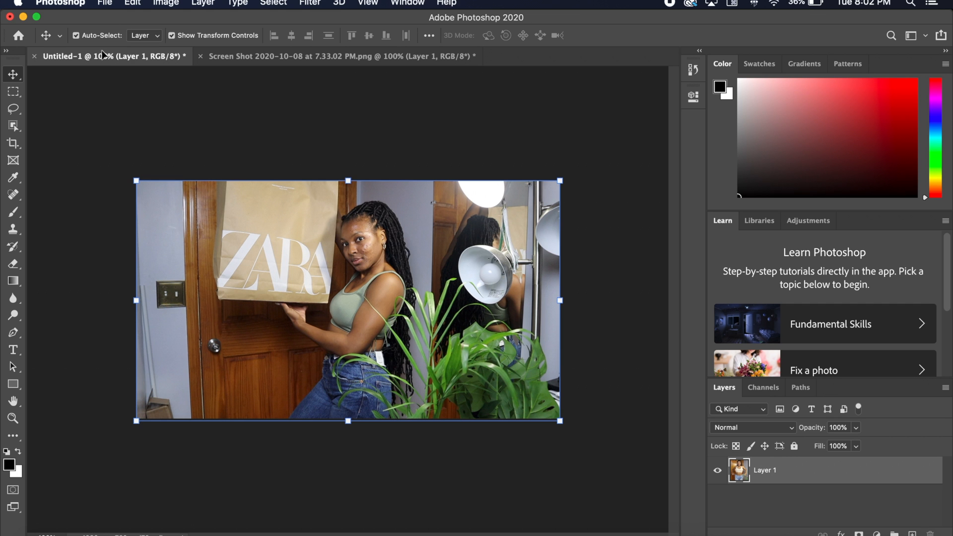
{"action": "left_click_drag", "start_coordinate": [175, 294], "coordinate": [174, 316]}
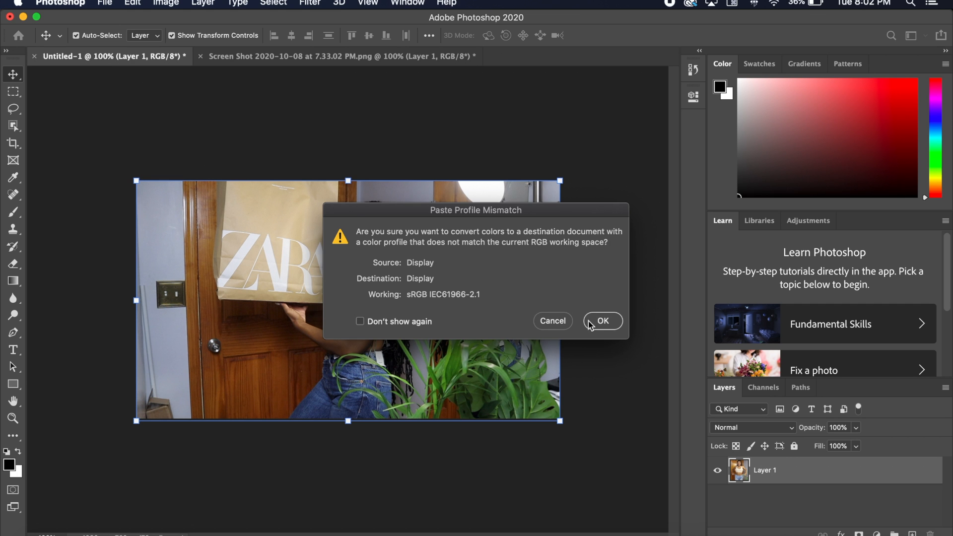
{"action": "left_click", "coordinate": [591, 325]}
{"action": "left_click_drag", "start_coordinate": [170, 311], "coordinate": [211, 332]}
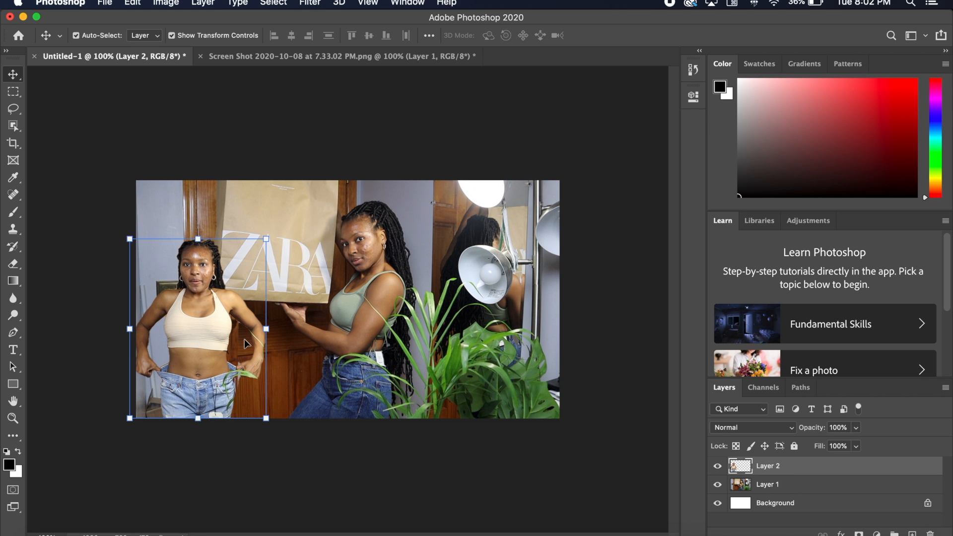
- Close the cropped 7.33.02 PM screenshot document without saving its changes
{"action": "left_click", "coordinate": [218, 59]}
{"action": "left_click", "coordinate": [202, 56]}
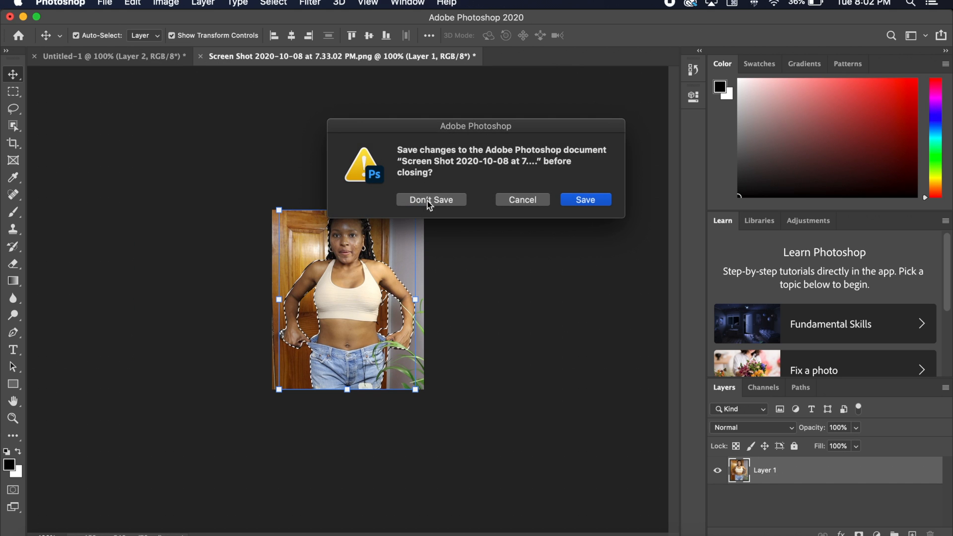
{"action": "left_click", "coordinate": [430, 200]}
- Open the image "Screen Shot 2020-10-08 at 7.29.44 PM" from the PS Video folder
{"action": "key", "text": "super+o"}
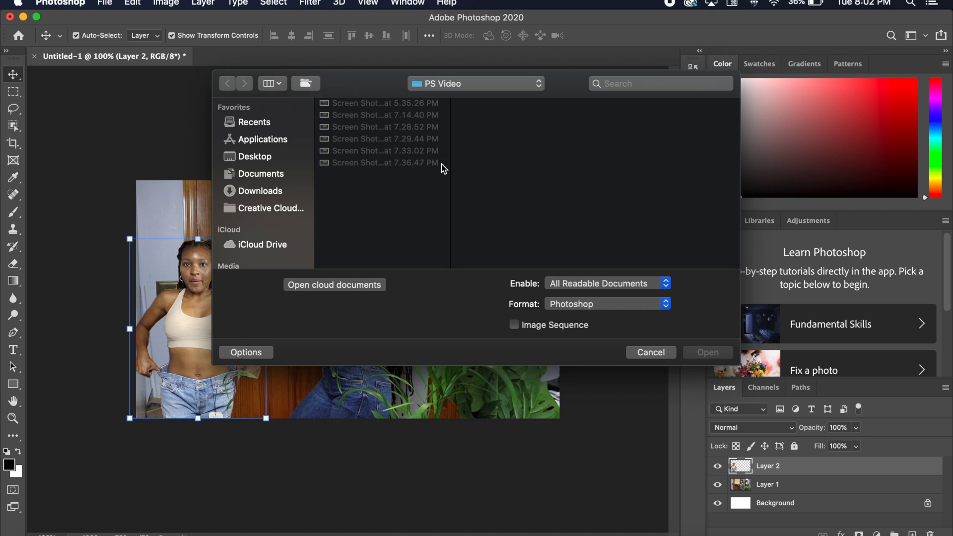
{"action": "left_click", "coordinate": [393, 140]}
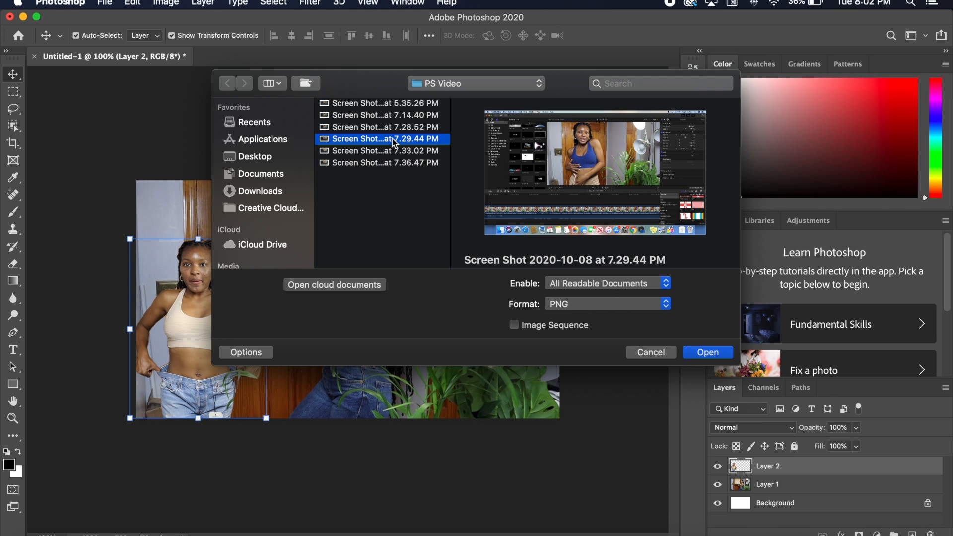
{"action": "left_click", "coordinate": [703, 351]}
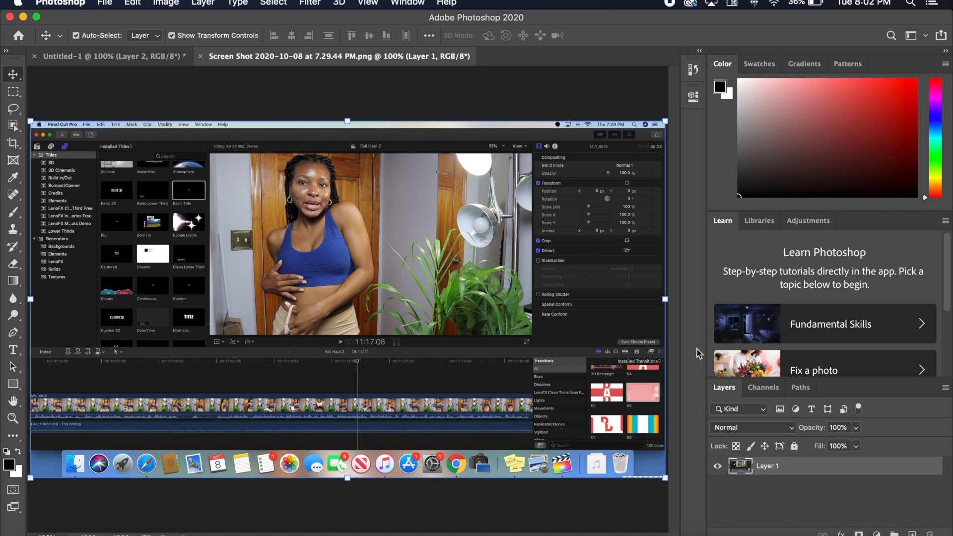
- Crop the 7.29.44 PM screenshot to a narrow portrait area around the woman in the blue top
{"action": "left_click", "coordinate": [13, 144]}
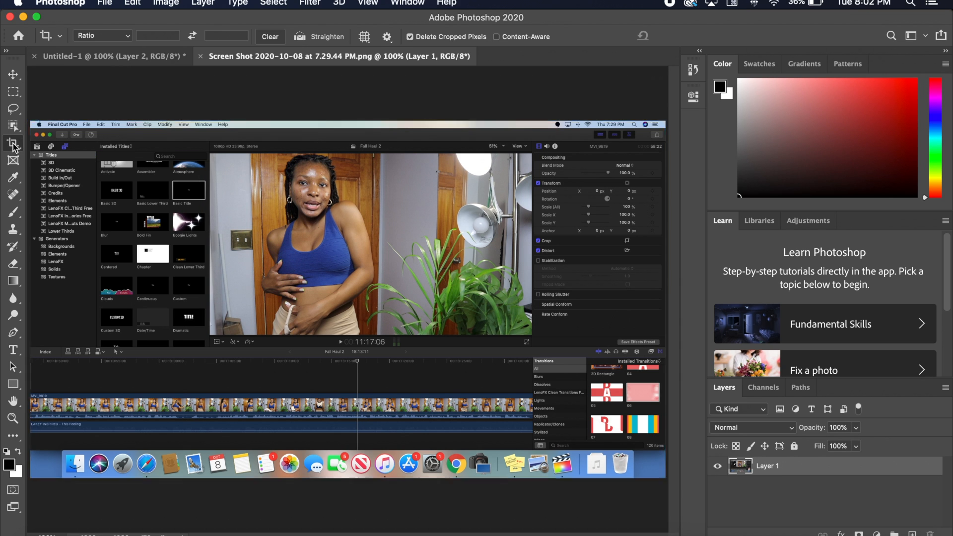
{"action": "left_click_drag", "start_coordinate": [666, 478], "coordinate": [518, 373]}
{"action": "left_click_drag", "start_coordinate": [166, 192], "coordinate": [275, 207]}
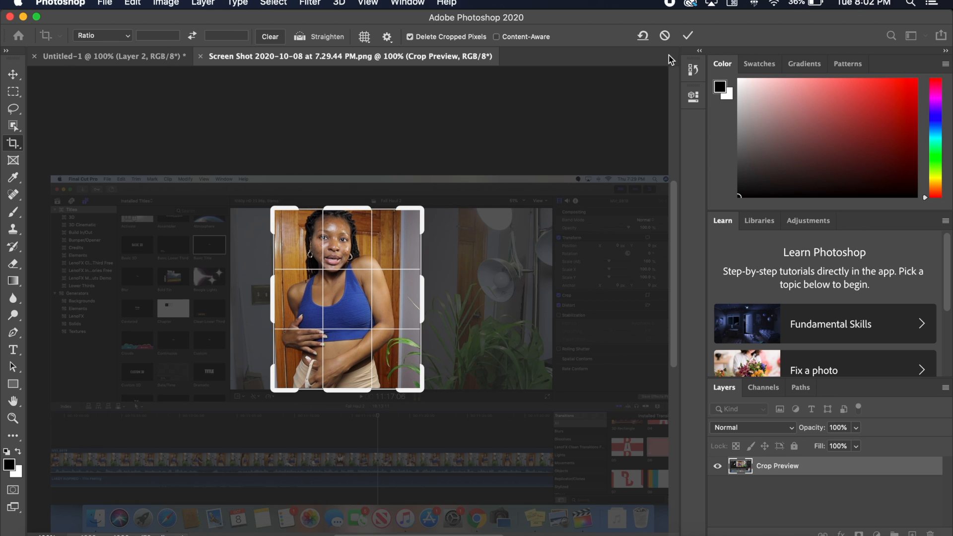
{"action": "left_click", "coordinate": [695, 36]}
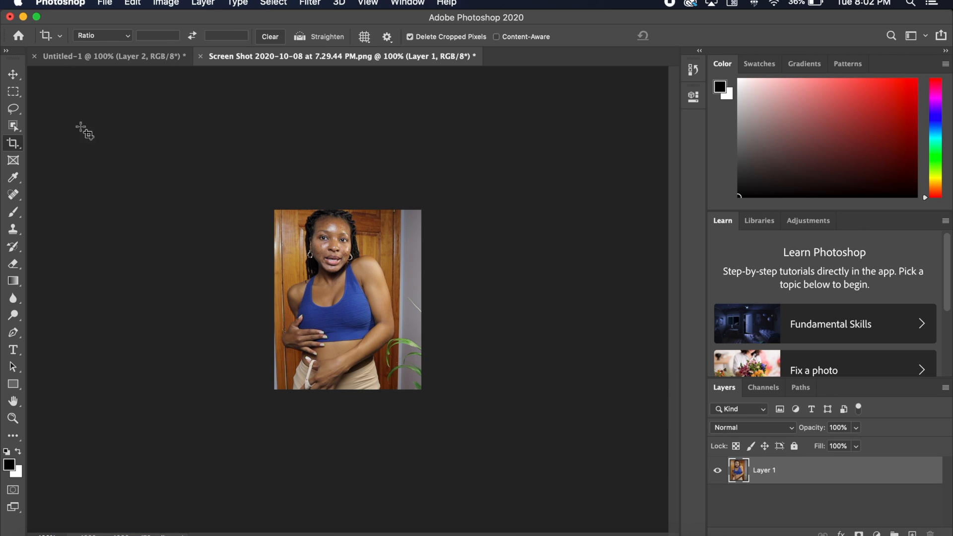
- Select the woman in the blue top with Object Selection and move her cut-out into Untitled-1, placing it in the lower-right part
{"action": "left_click", "coordinate": [15, 127]}
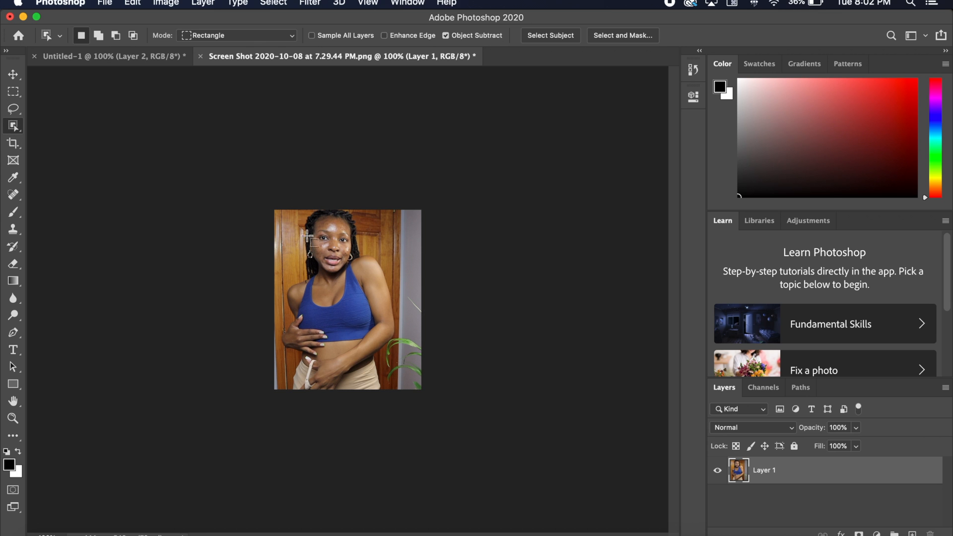
{"action": "left_click_drag", "start_coordinate": [281, 209], "coordinate": [398, 389]}
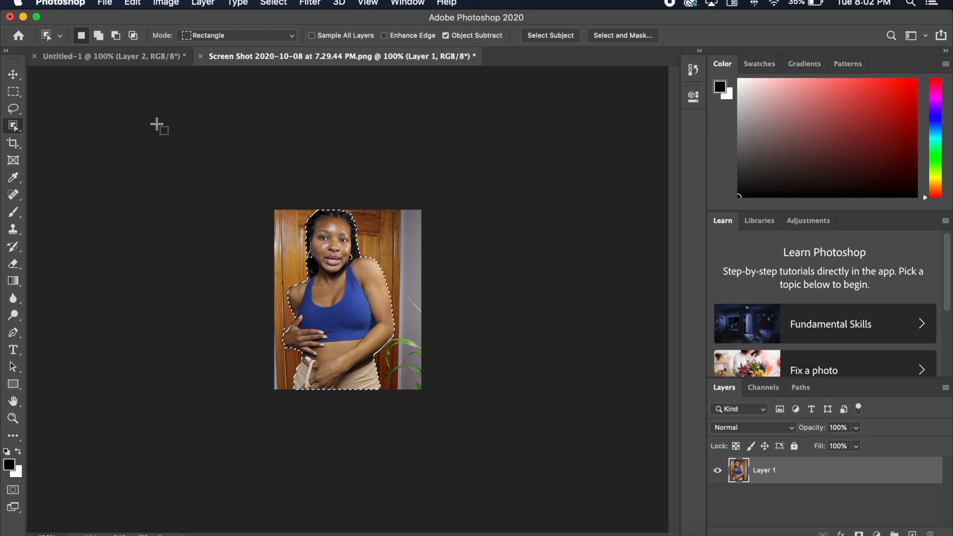
{"action": "left_click", "coordinate": [15, 75]}
{"action": "left_click_drag", "start_coordinate": [348, 287], "coordinate": [142, 54]}
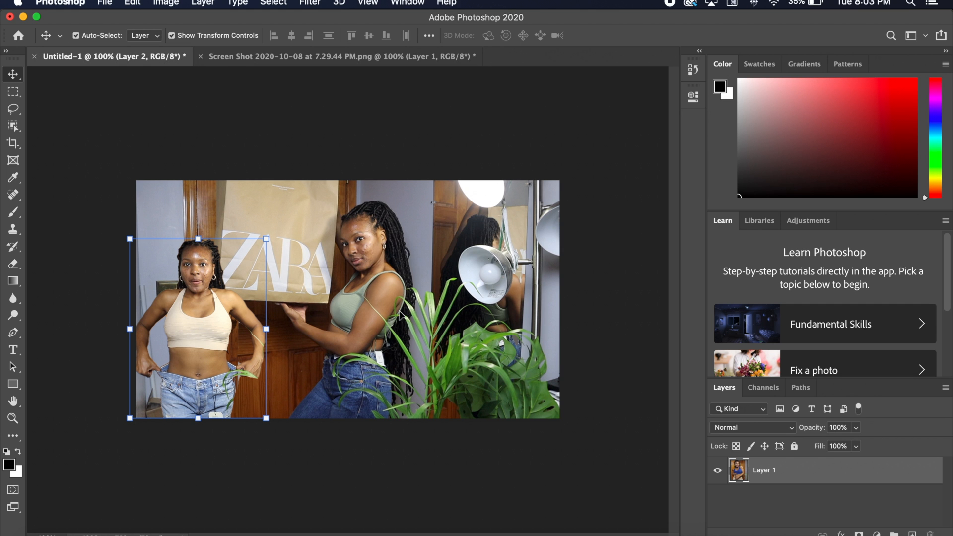
{"action": "left_click_drag", "start_coordinate": [402, 305], "coordinate": [402, 320]}
{"action": "left_click", "coordinate": [603, 321]}
{"action": "left_click_drag", "start_coordinate": [424, 289], "coordinate": [501, 309]}
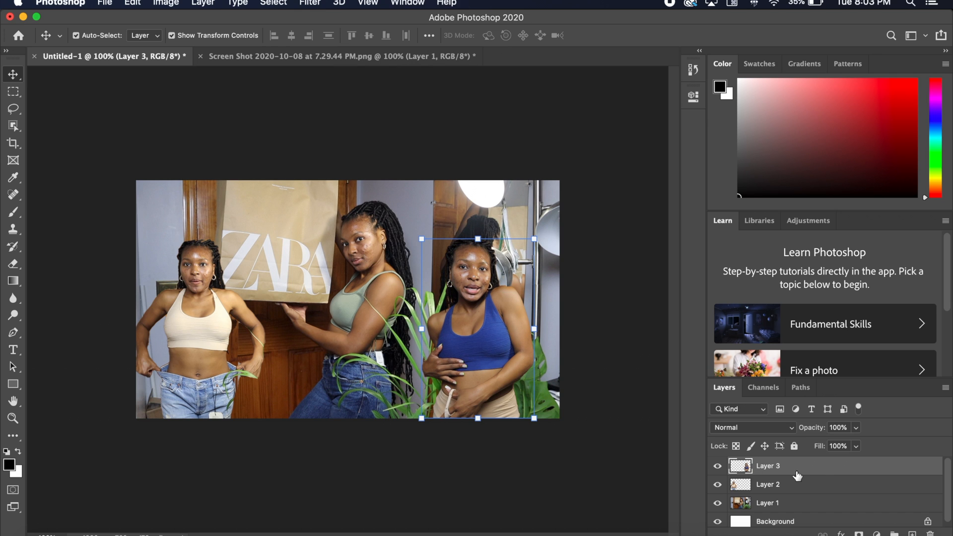
- Try a white (ffffff) Stroke layer effect around the blue-top cut-out on Layer 3 and switch it off again
{"action": "double_click", "coordinate": [823, 466]}
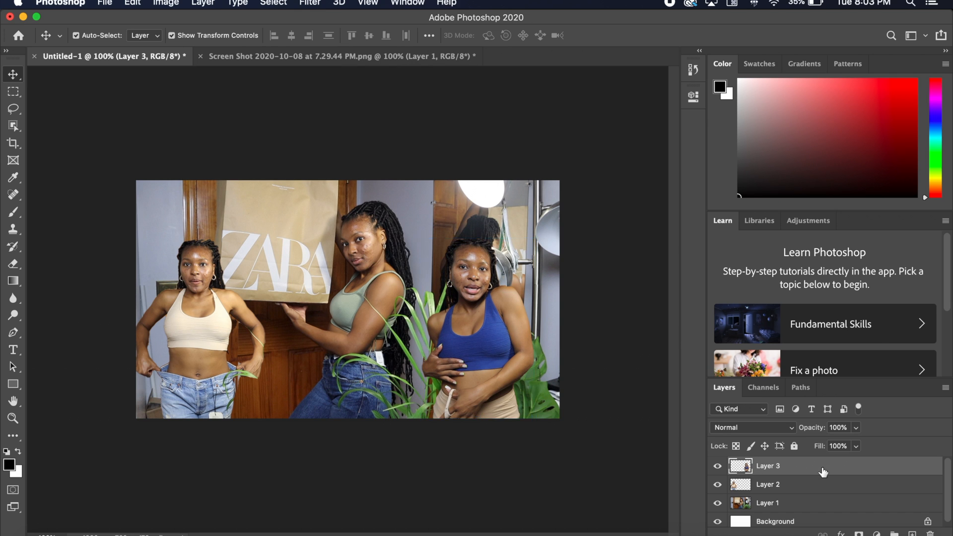
{"action": "left_click_drag", "start_coordinate": [548, 237], "coordinate": [665, 229]}
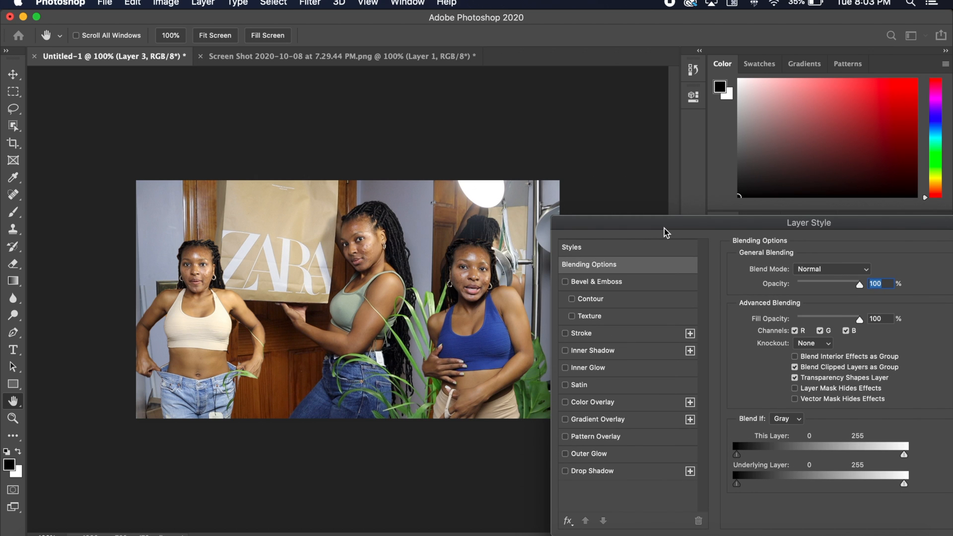
{"action": "left_click", "coordinate": [565, 333]}
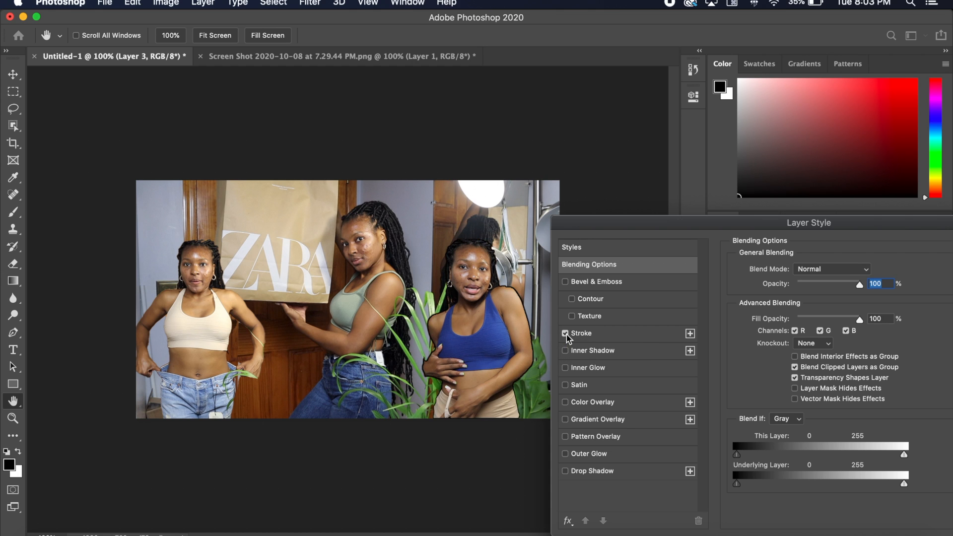
{"action": "left_click", "coordinate": [585, 338]}
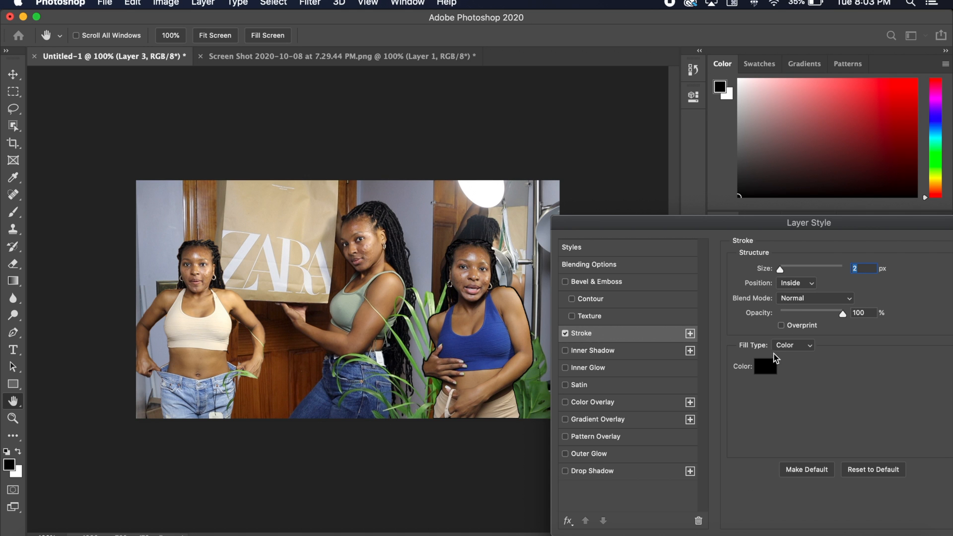
{"action": "left_click", "coordinate": [774, 368]}
{"action": "left_click_drag", "start_coordinate": [394, 256], "coordinate": [272, 121]}
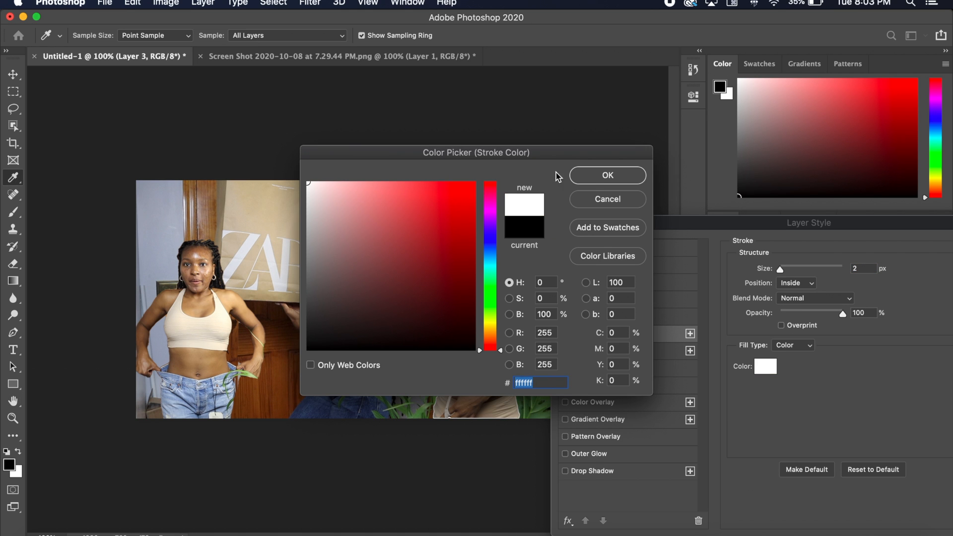
{"action": "left_click", "coordinate": [591, 177]}
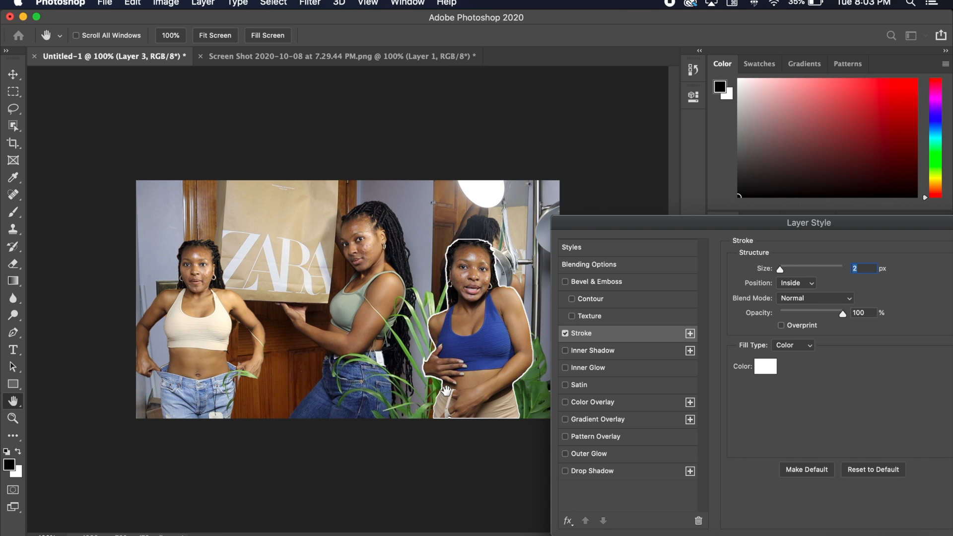
{"action": "left_click", "coordinate": [567, 335]}
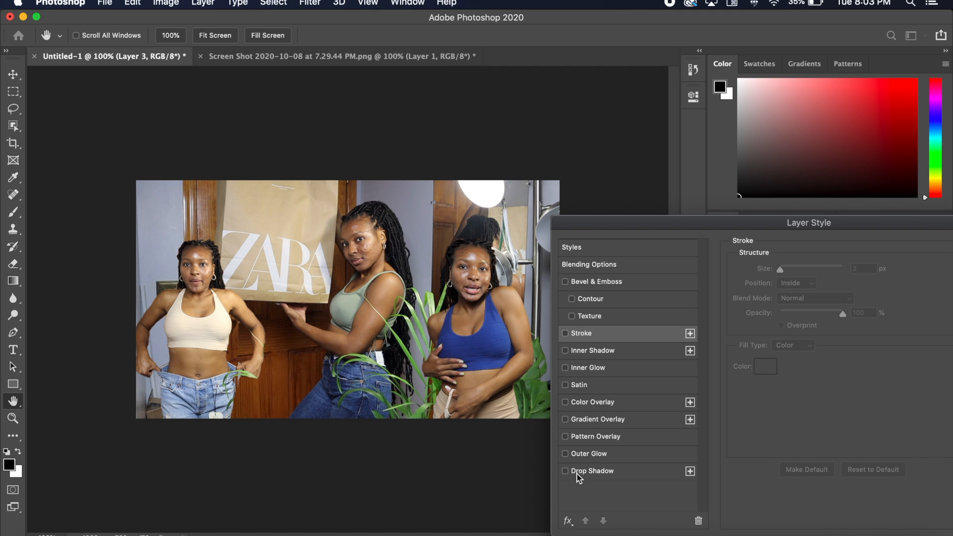
- Try an Outer Glow on Layer 3 with 10% spread and an increased size, and switch it off again
{"action": "left_click", "coordinate": [565, 453]}
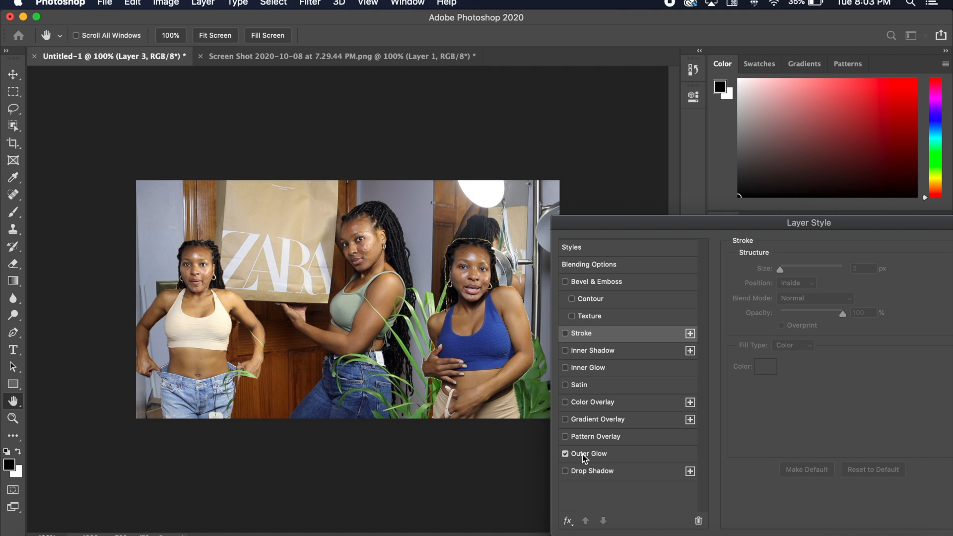
{"action": "left_click", "coordinate": [583, 454]}
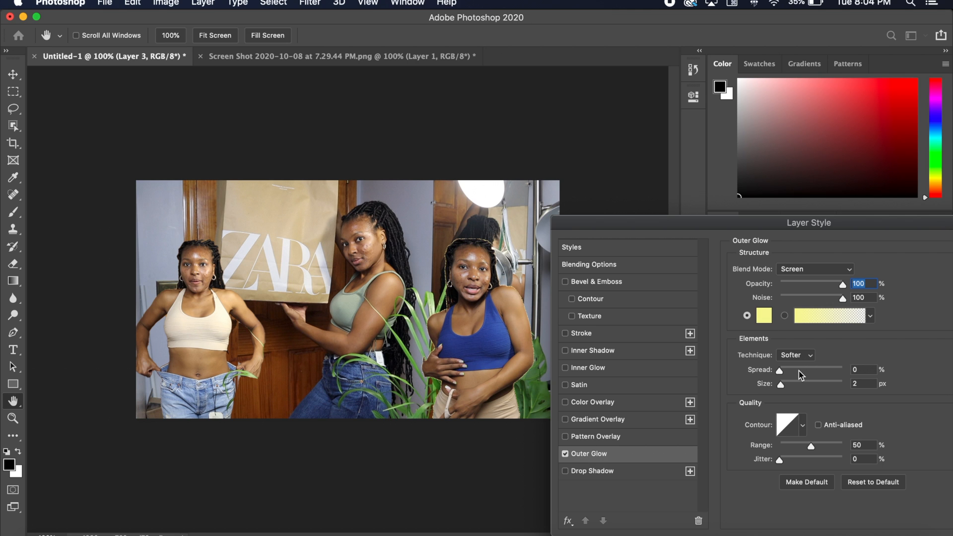
{"action": "mouse_move", "coordinate": [779, 373]}
{"action": "left_mouse_down"}
{"action": "mouse_move", "coordinate": [803, 373]}
{"action": "mouse_move", "coordinate": [793, 387]}
{"action": "mouse_move", "coordinate": [850, 392]}
{"action": "mouse_move", "coordinate": [800, 393]}
{"action": "mouse_move", "coordinate": [792, 374]}
{"action": "mouse_move", "coordinate": [778, 375]}
{"action": "mouse_move", "coordinate": [795, 381]}
{"action": "mouse_move", "coordinate": [788, 389]}
{"action": "left_mouse_up"}
{"action": "left_click", "coordinate": [564, 454]}
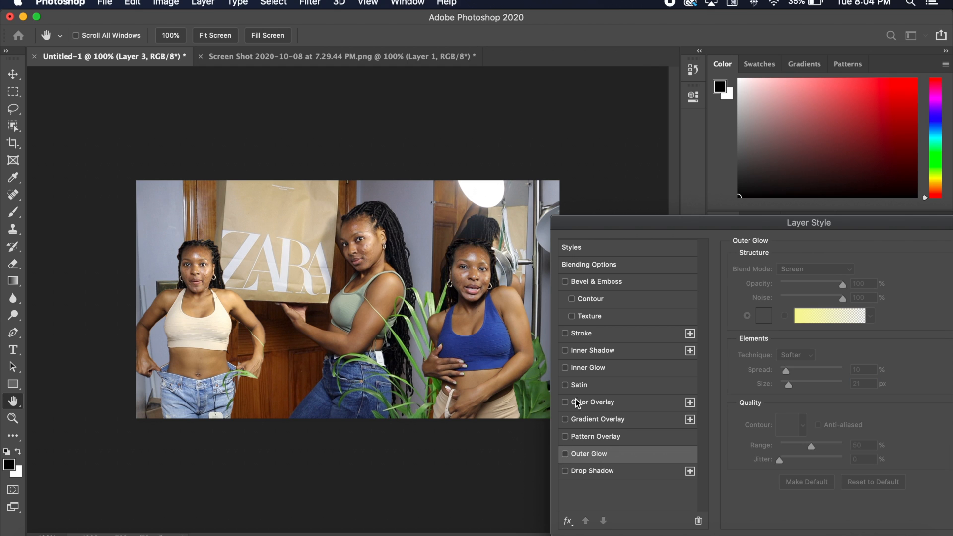
- Try an Inner Glow on Layer 3 with varying choke, and switch it off again
{"action": "left_click", "coordinate": [565, 368]}
{"action": "left_click", "coordinate": [628, 370]}
{"action": "left_click_drag", "start_coordinate": [781, 386], "coordinate": [754, 405]}
{"action": "left_click_drag", "start_coordinate": [824, 386], "coordinate": [723, 390]}
{"action": "left_click", "coordinate": [566, 369]}
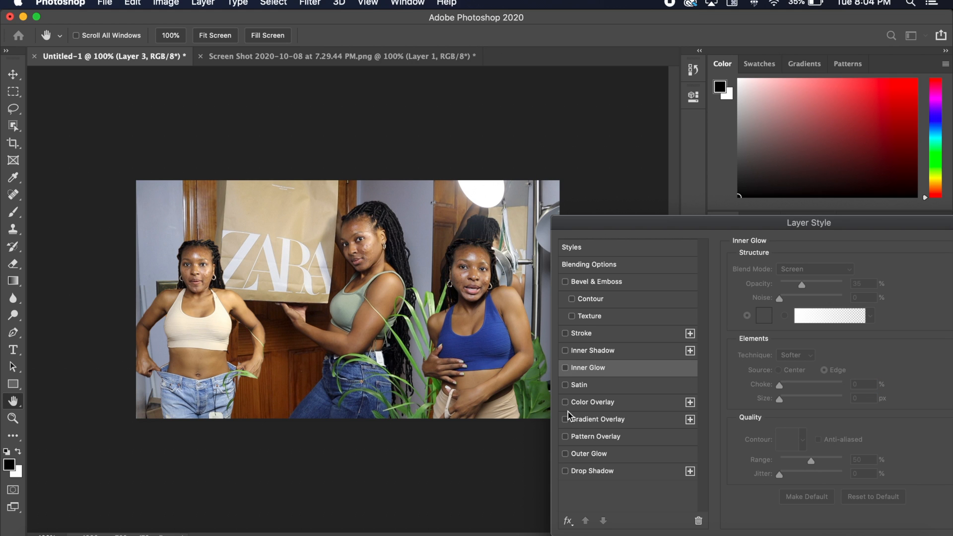
- Try a Color Overlay on Layer 3, switch it off and cancel the layer style changes
{"action": "left_click", "coordinate": [566, 403]}
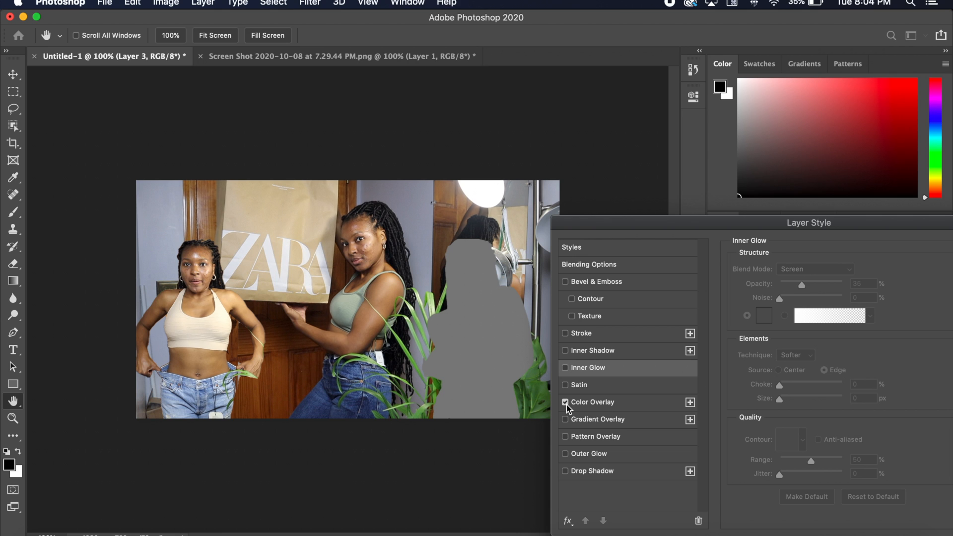
{"action": "left_click", "coordinate": [566, 403]}
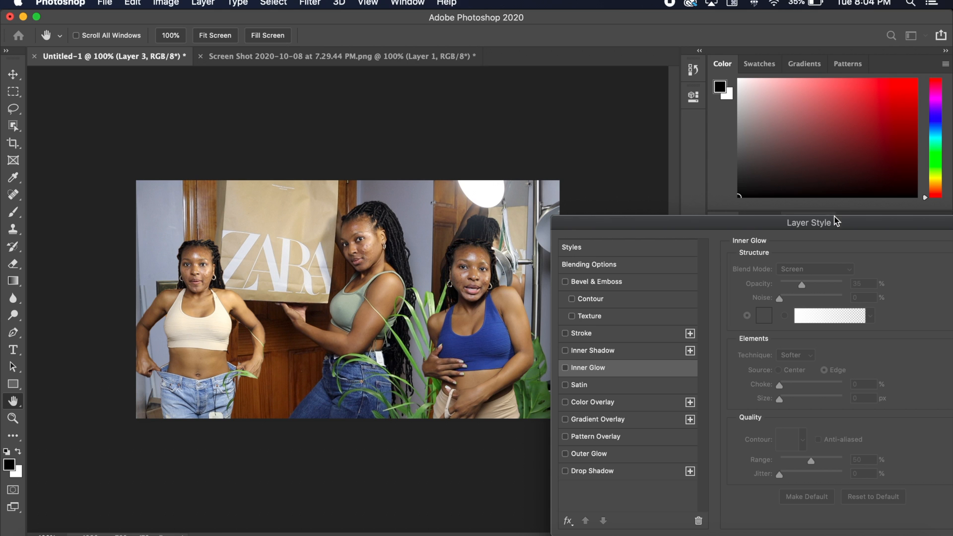
{"action": "left_click_drag", "start_coordinate": [837, 222], "coordinate": [697, 219]}
{"action": "left_click", "coordinate": [891, 268]}
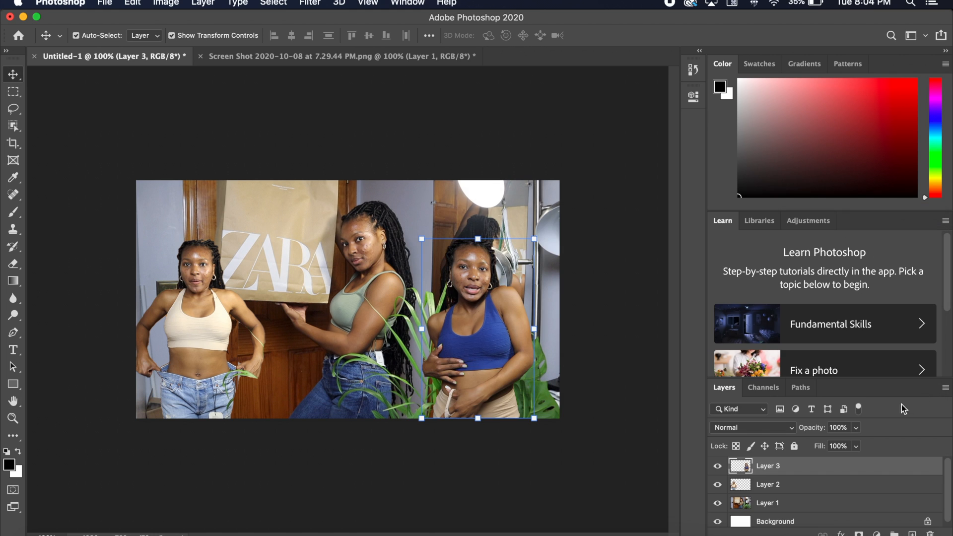
- Duplicate Layer 3 within Untitled-1 as "Layer 3 copy"
{"action": "right_click", "coordinate": [792, 465]}
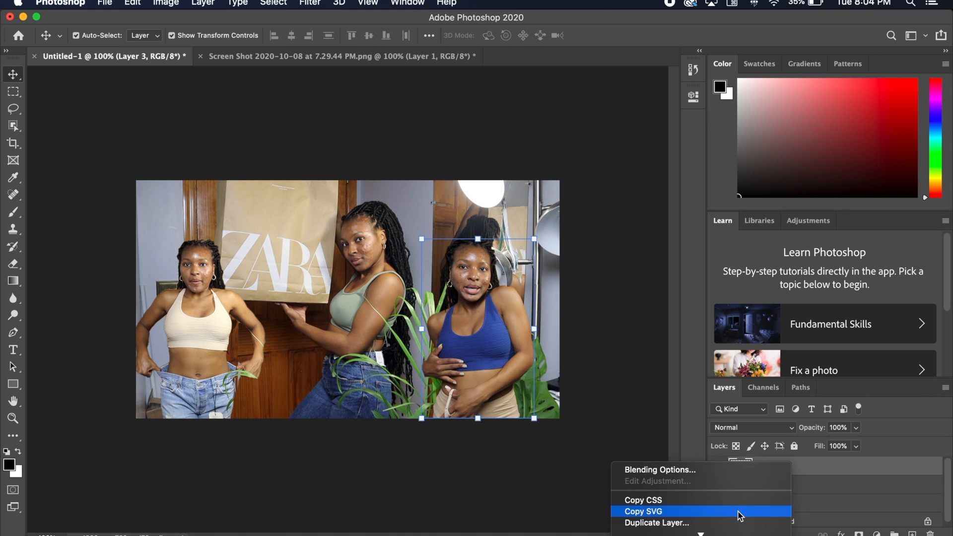
{"action": "left_click", "coordinate": [691, 490]}
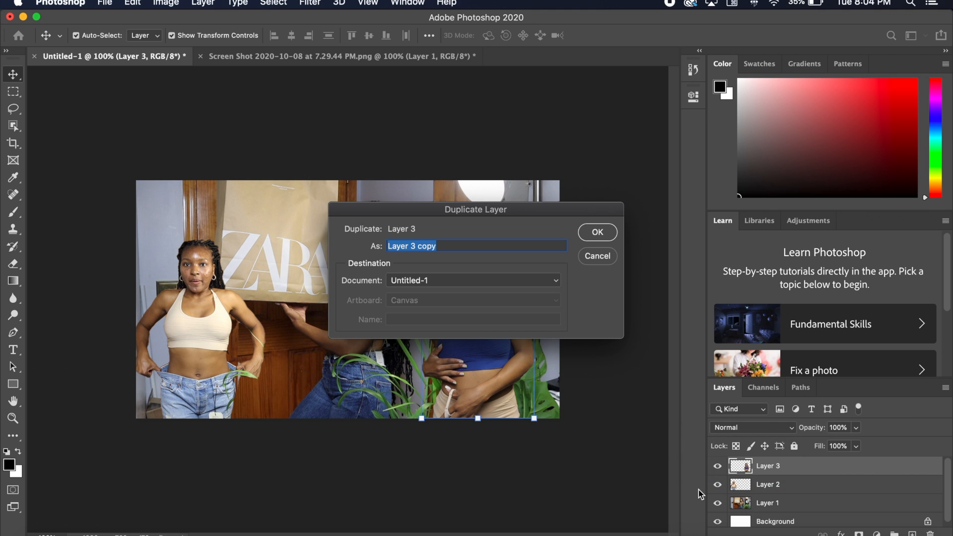
{"action": "left_click", "coordinate": [601, 239]}
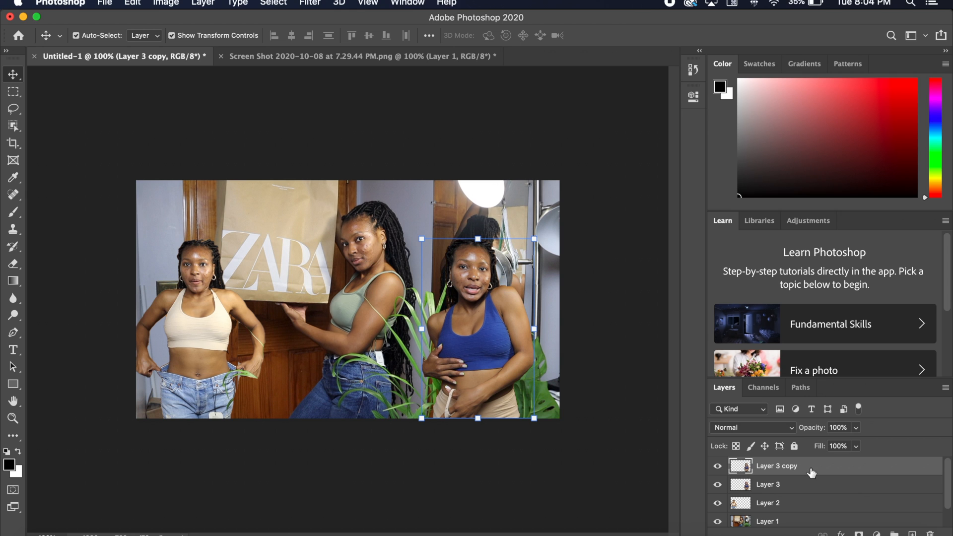
- Apply a Color Overlay with the default grey to Layer 3 copy and confirm the layer style
{"action": "double_click", "coordinate": [812, 472]}
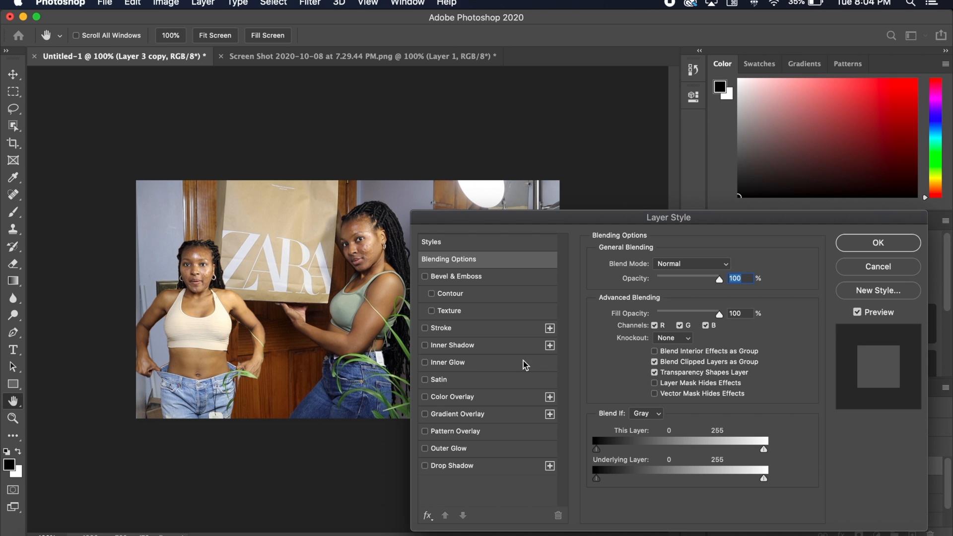
{"action": "left_click", "coordinate": [426, 398]}
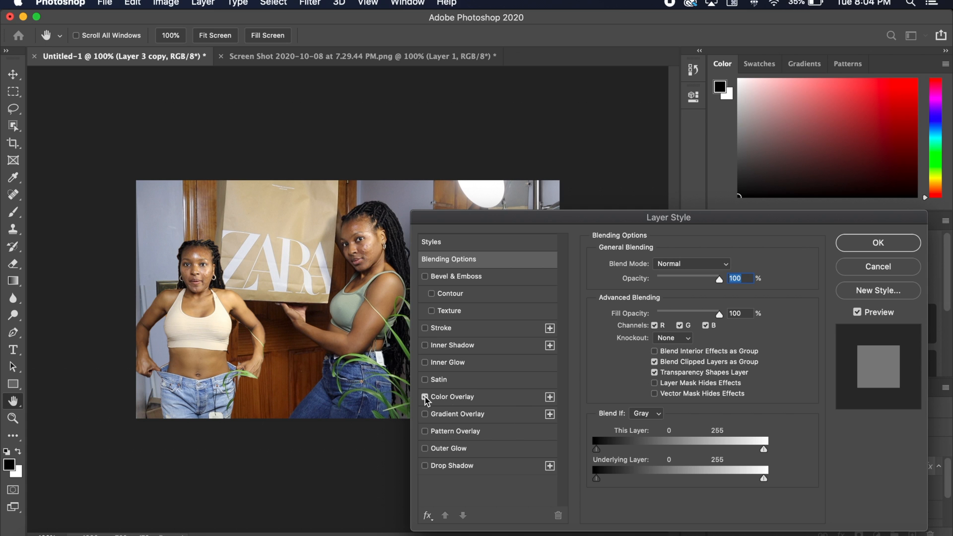
{"action": "left_click", "coordinate": [878, 243]}
{"action": "key", "text": "v"}
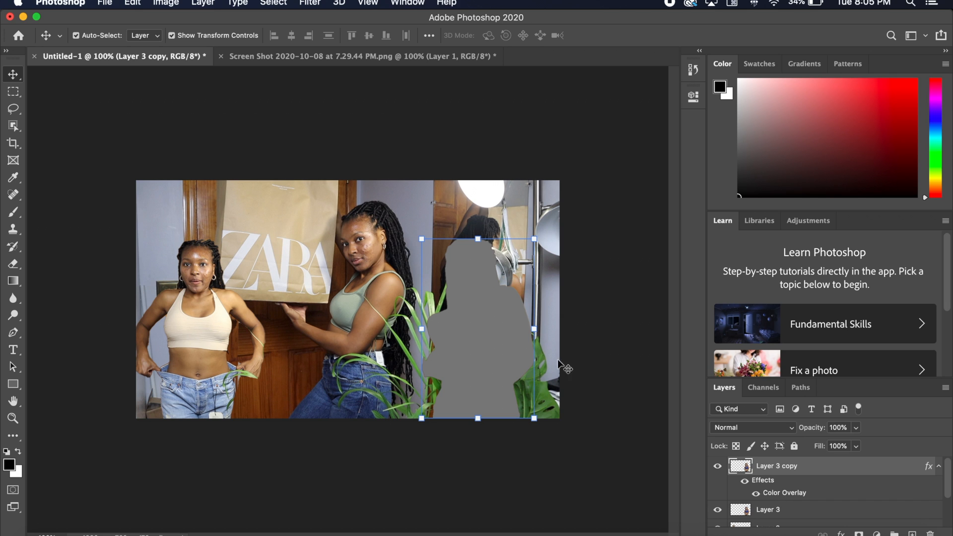
- Move Layer 3 copy below Layer 3 in the stack and shift Layer 3 slightly to the right on the canvas
{"action": "left_click_drag", "start_coordinate": [769, 468], "coordinate": [779, 518]}
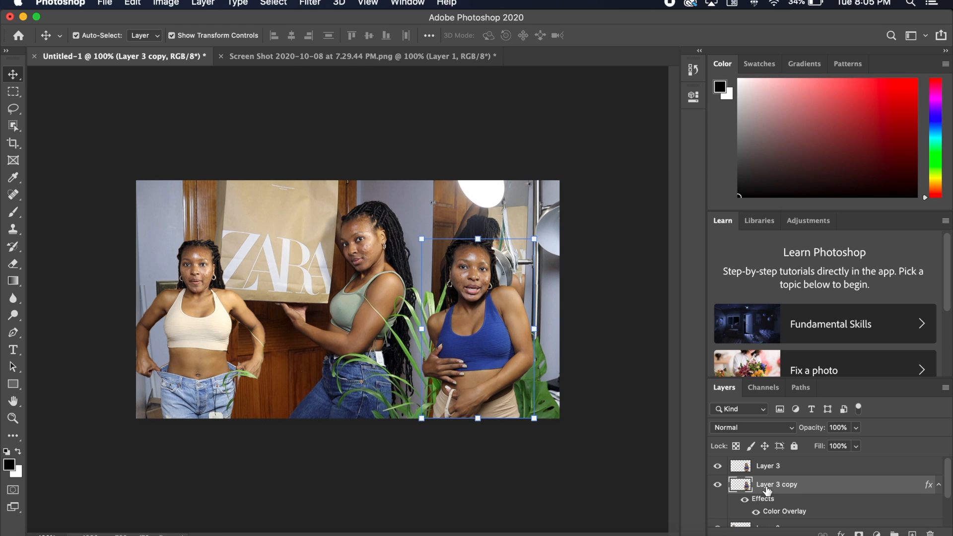
{"action": "left_click", "coordinate": [766, 468]}
{"action": "left_click_drag", "start_coordinate": [472, 326], "coordinate": [478, 328]}
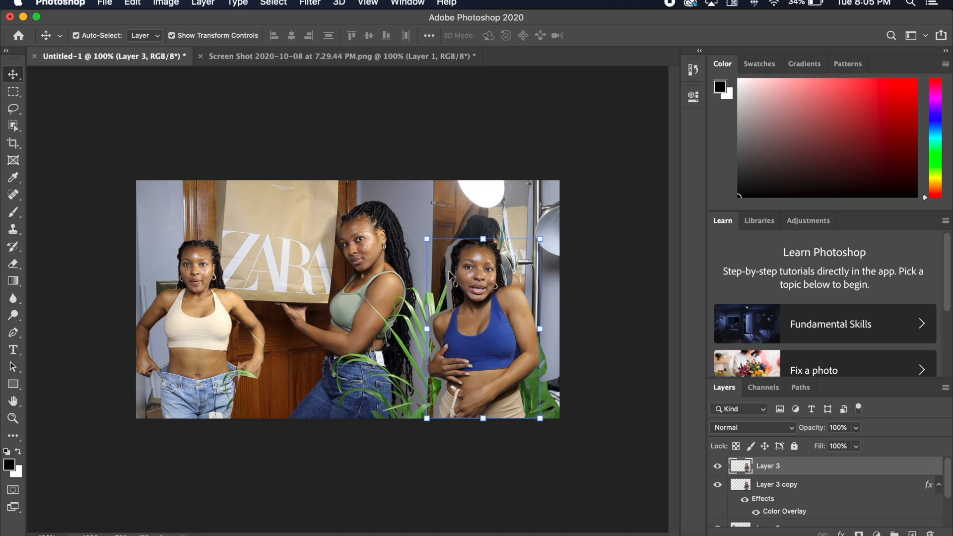
- Change the Color Overlay of Layer 3 copy to white (ffffff), apply it, and reselect Layer 3
{"action": "left_click", "coordinate": [801, 496]}
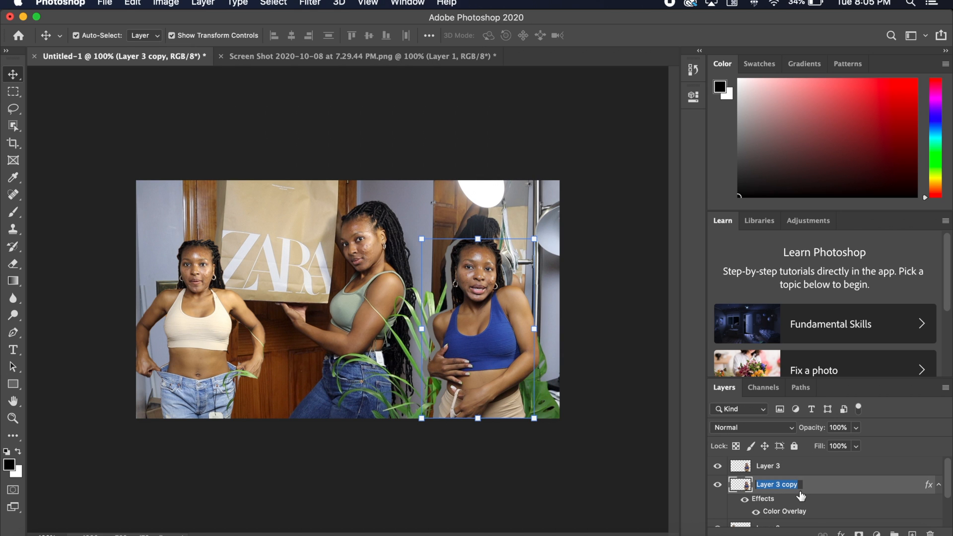
{"action": "double_click", "coordinate": [841, 492]}
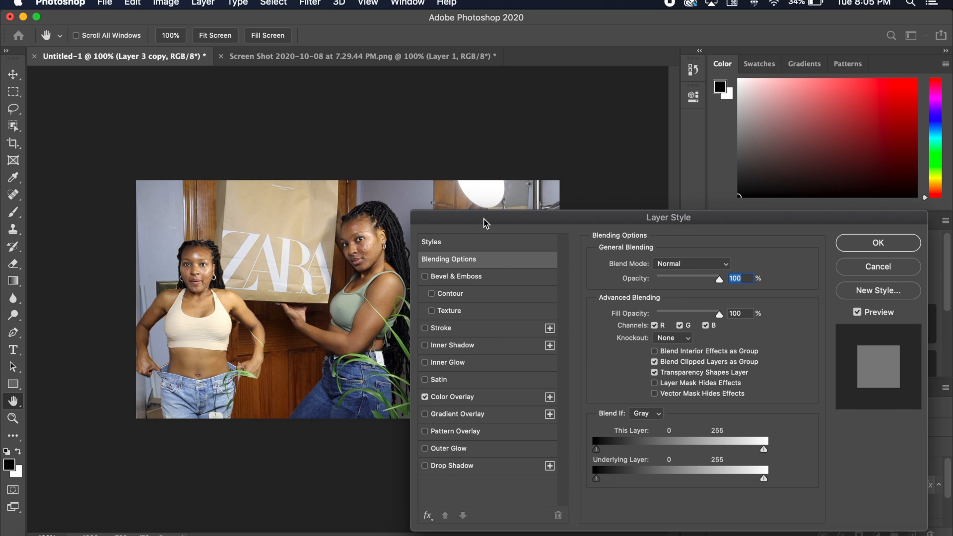
{"action": "left_click_drag", "start_coordinate": [487, 223], "coordinate": [544, 218]}
{"action": "left_click", "coordinate": [556, 393]}
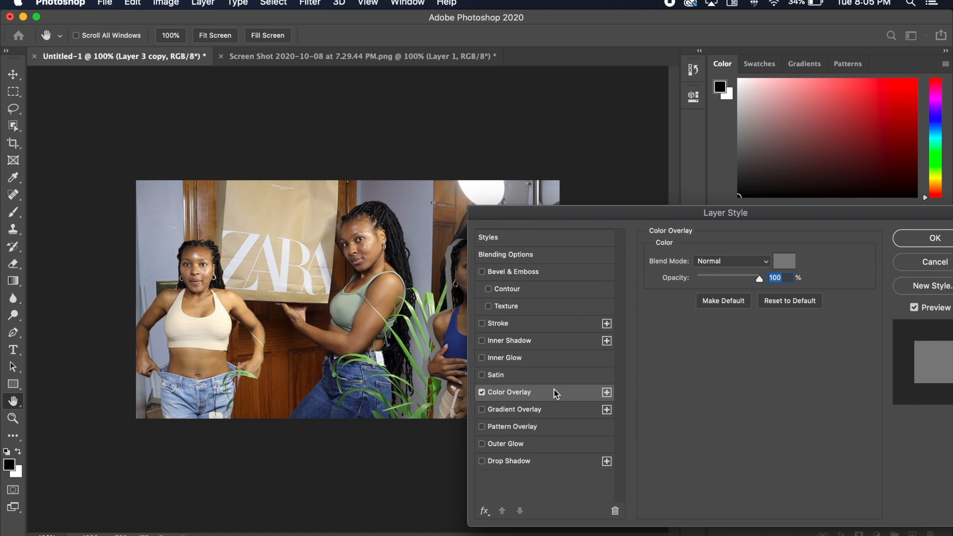
{"action": "left_click", "coordinate": [777, 264]}
{"action": "type", "text": "ffffff"}
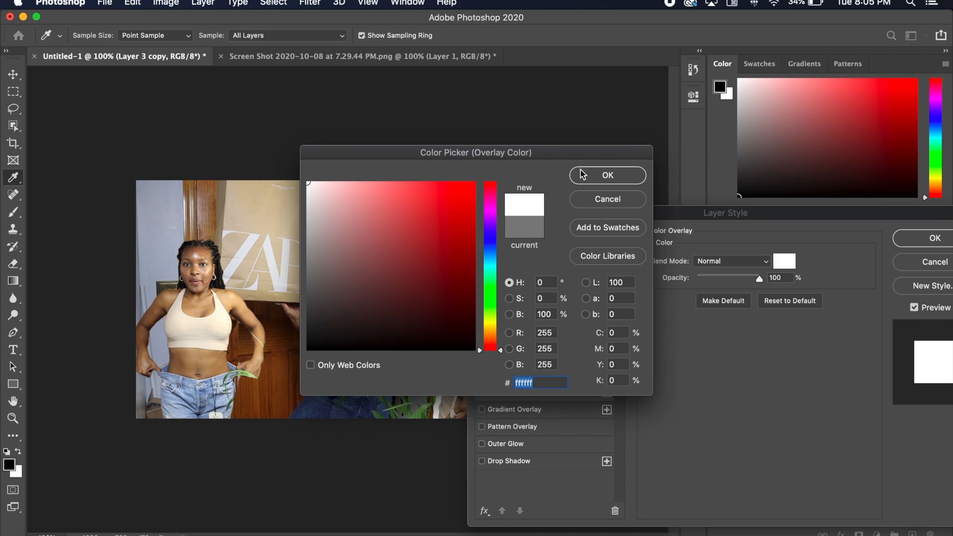
{"action": "left_click", "coordinate": [608, 175]}
{"action": "left_click", "coordinate": [923, 239]}
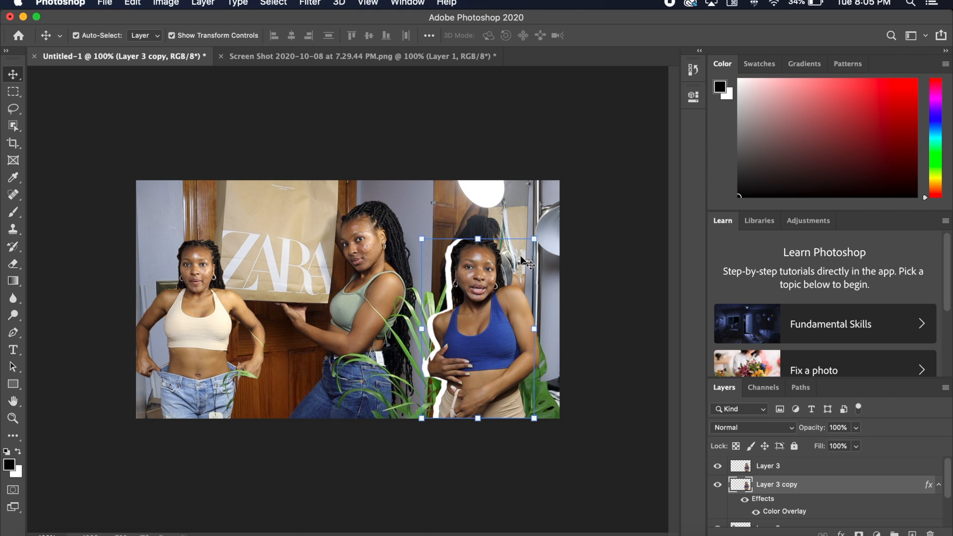
{"action": "left_click", "coordinate": [775, 466]}
{"action": "left_click_drag", "start_coordinate": [483, 320], "coordinate": [484, 320]}
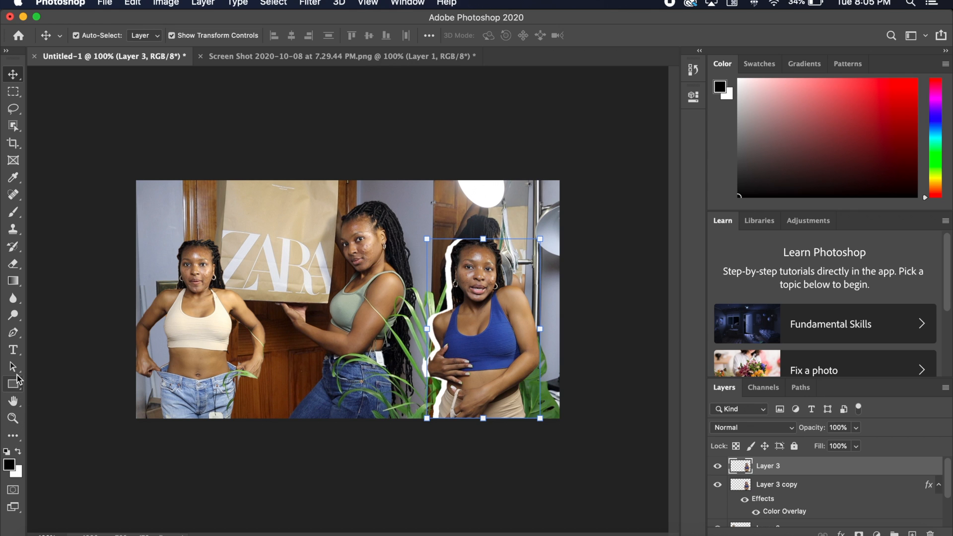
- Add a placeholder text layer over the lower left of the photo in white SignPainter HouseScript at 95 pt
{"action": "left_click", "coordinate": [15, 352]}
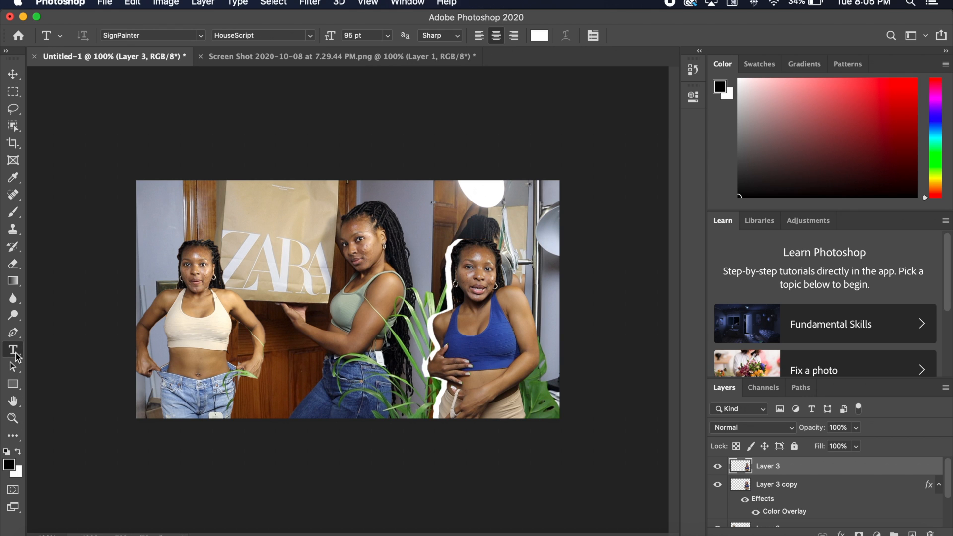
{"action": "left_click", "coordinate": [246, 347]}
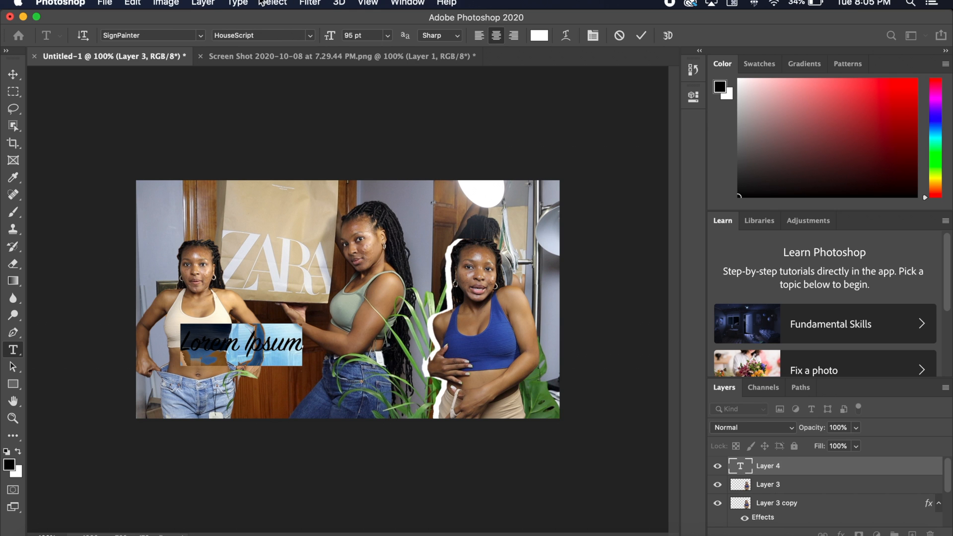
{"action": "left_click", "coordinate": [200, 36]}
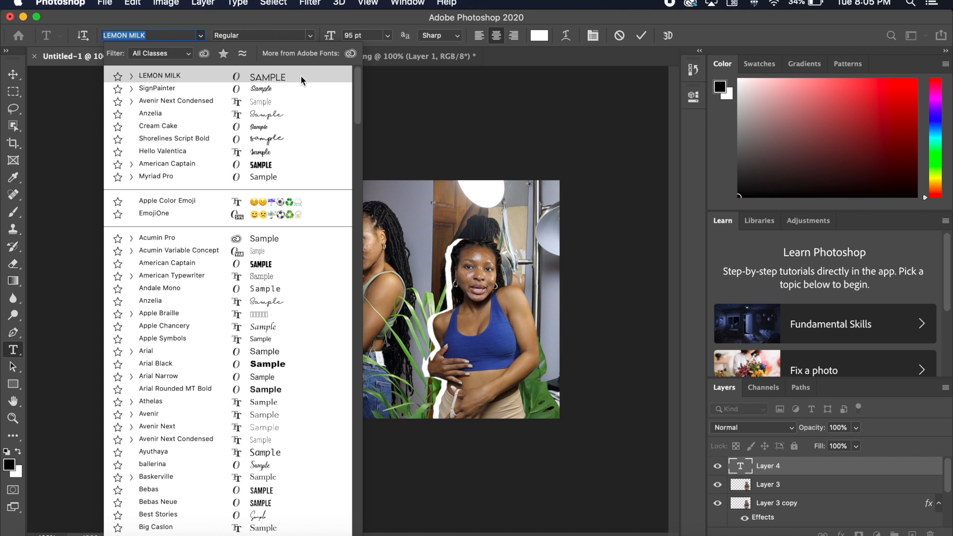
{"action": "left_click", "coordinate": [461, 124]}
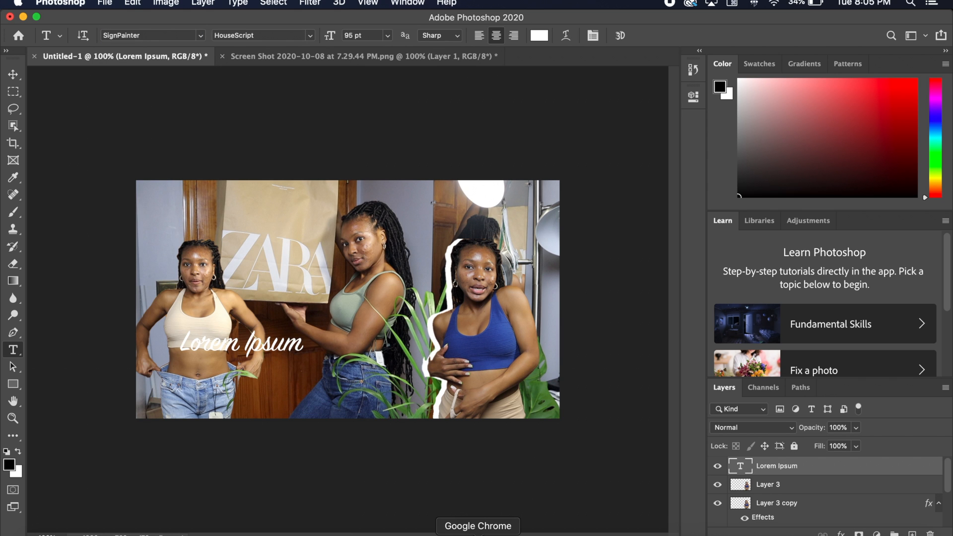
- Switch to Safari and open dafont.com
{"action": "left_click", "coordinate": [120, 534]}
{"action": "type", "text": "dafont.com"}
{"action": "key", "text": "Return"}
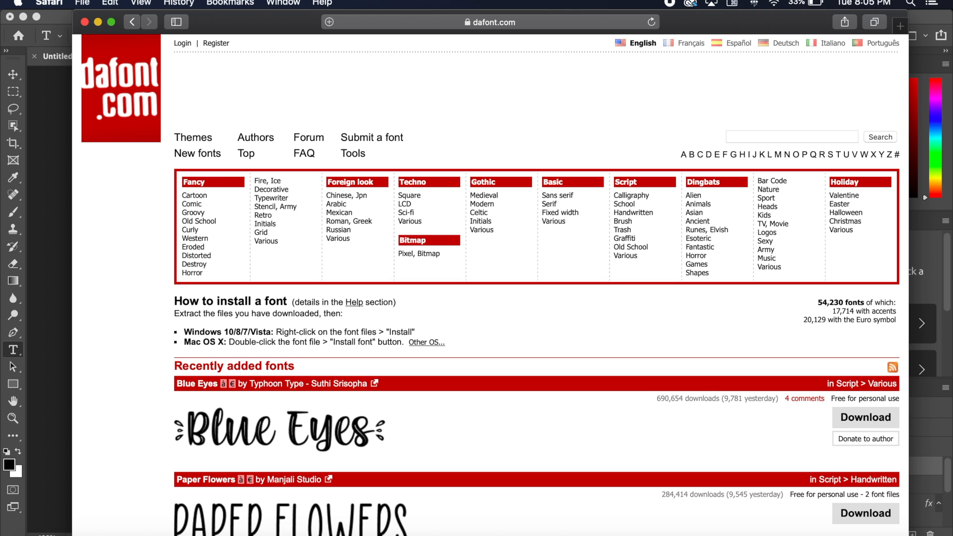
- Download the Blue Eyes font from the recently added fonts, allowing downloads from the site
{"action": "scroll", "coordinate": [640, 356], "scroll_direction": "down", "scroll_amount": 3}
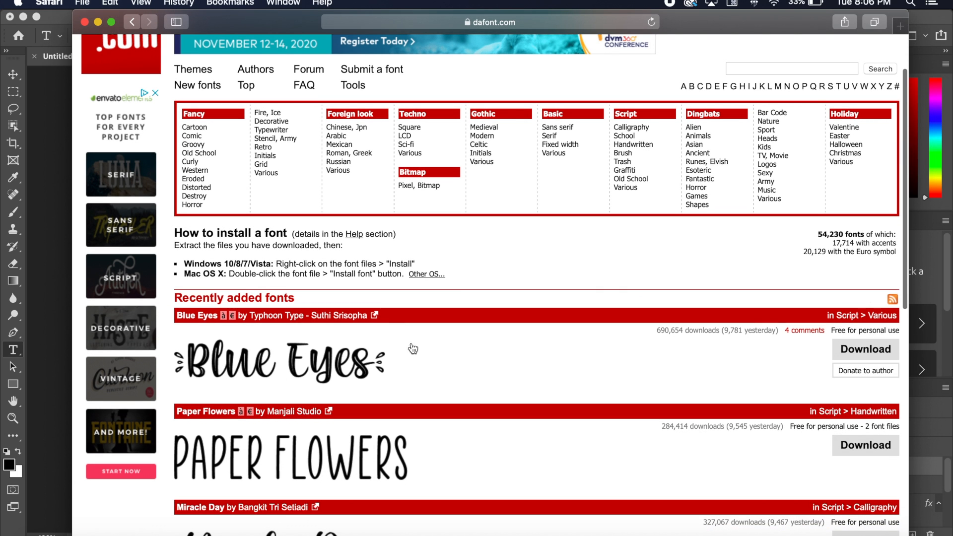
{"action": "left_click", "coordinate": [867, 351]}
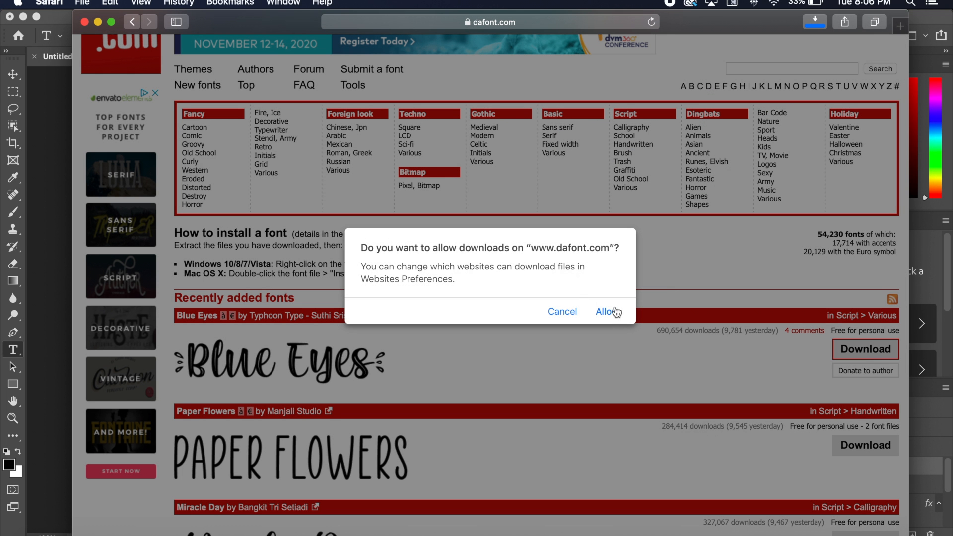
{"action": "left_click", "coordinate": [614, 318]}
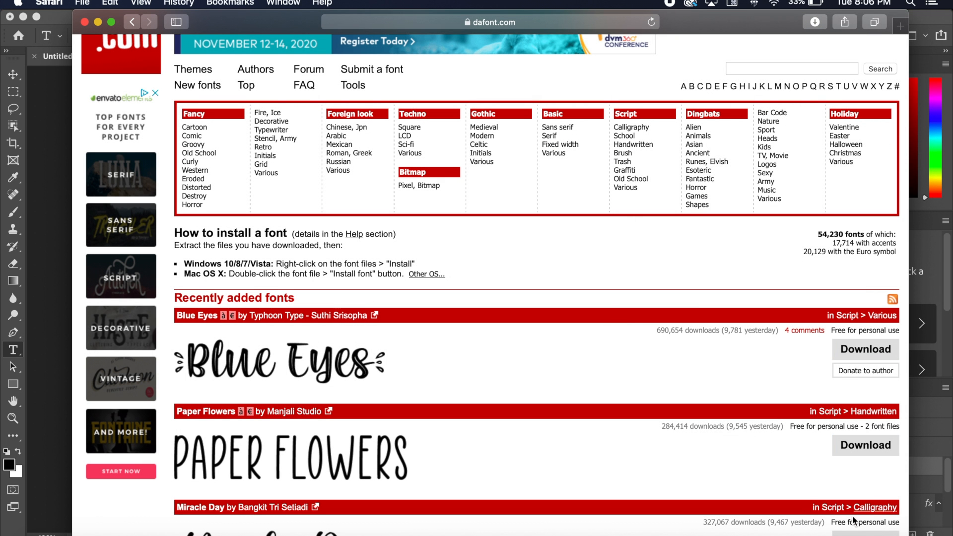
- Install "Blue Eyes - Personal Use.otf" from the downloaded blue_eyes folder and return to Photoshop
{"action": "left_click", "coordinate": [795, 533]}
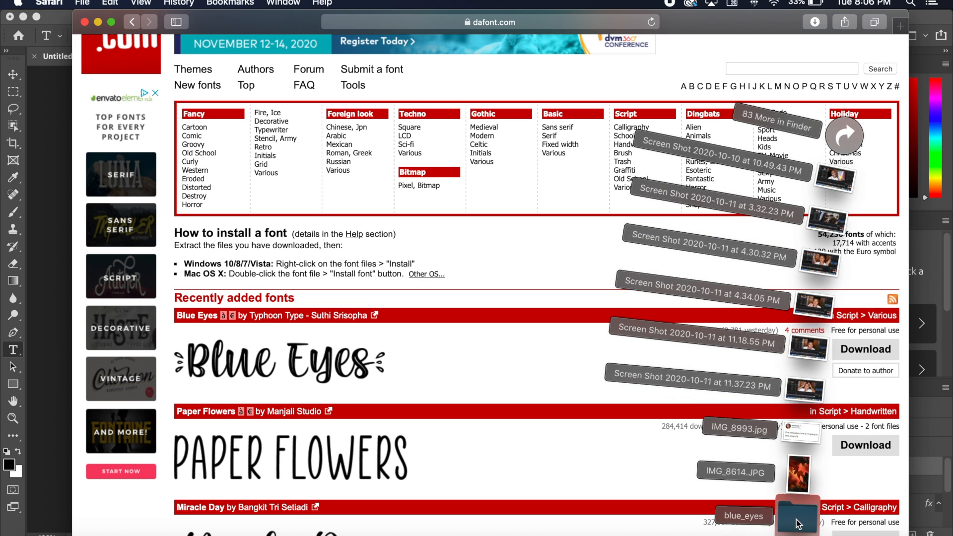
{"action": "left_click", "coordinate": [791, 517]}
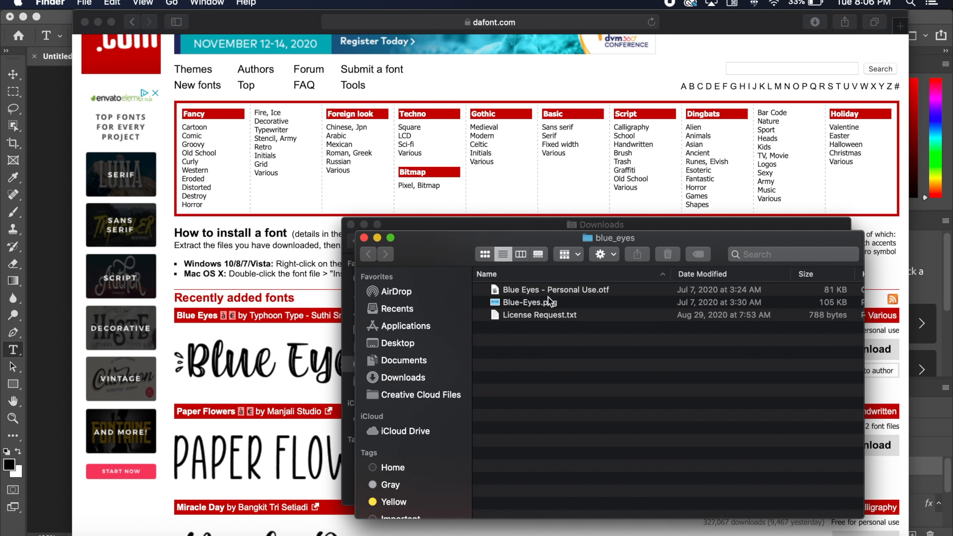
{"action": "double_click", "coordinate": [608, 290]}
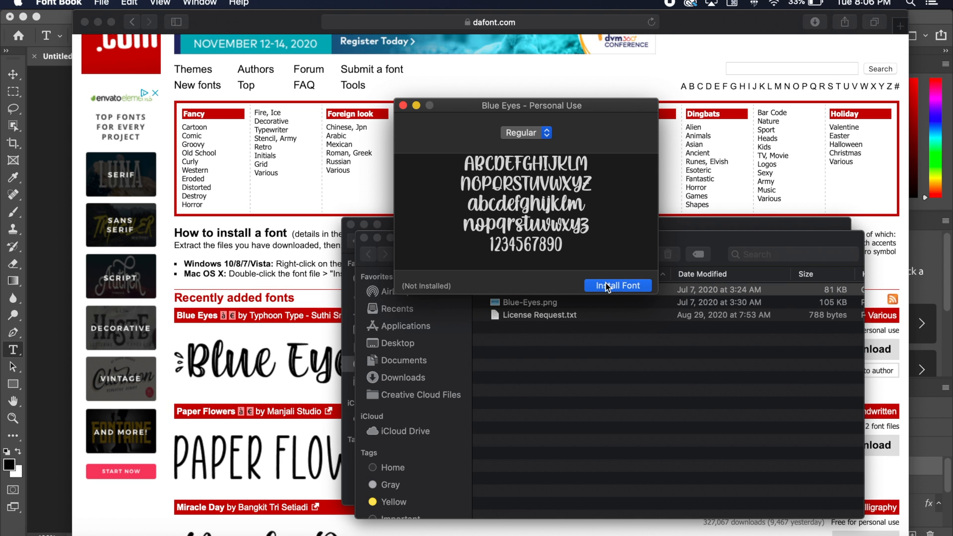
{"action": "left_click", "coordinate": [606, 286]}
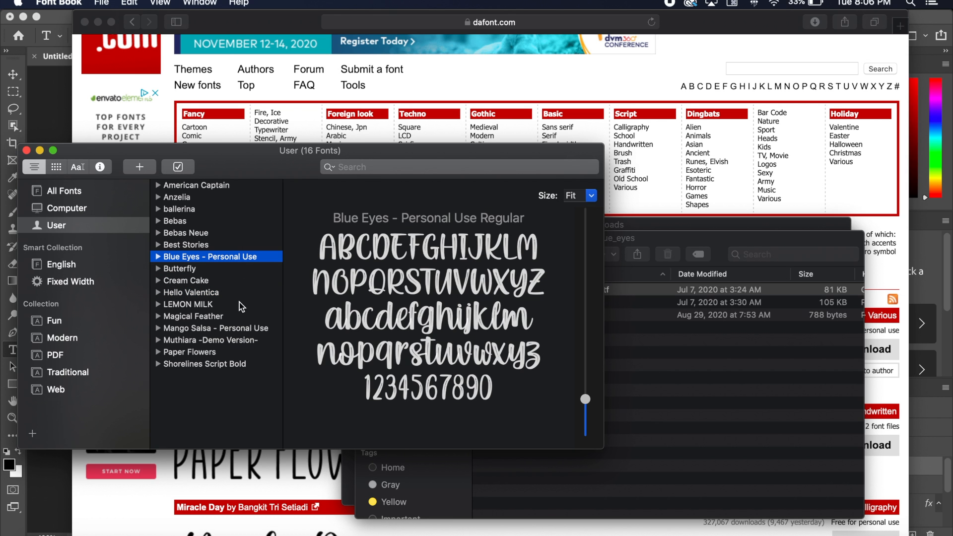
{"action": "left_click", "coordinate": [48, 464]}
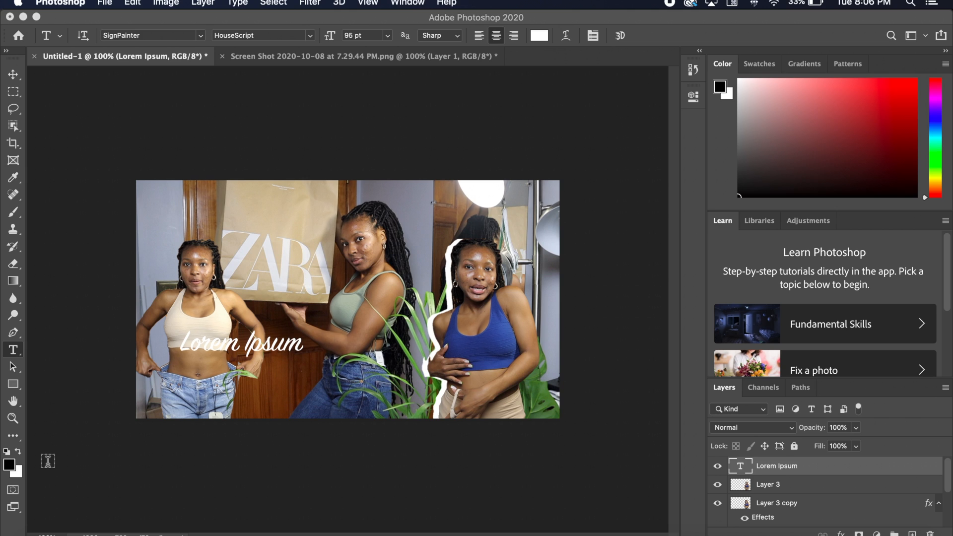
- Replace the placeholder text with "Try On Haul"
{"action": "left_click", "coordinate": [261, 344]}
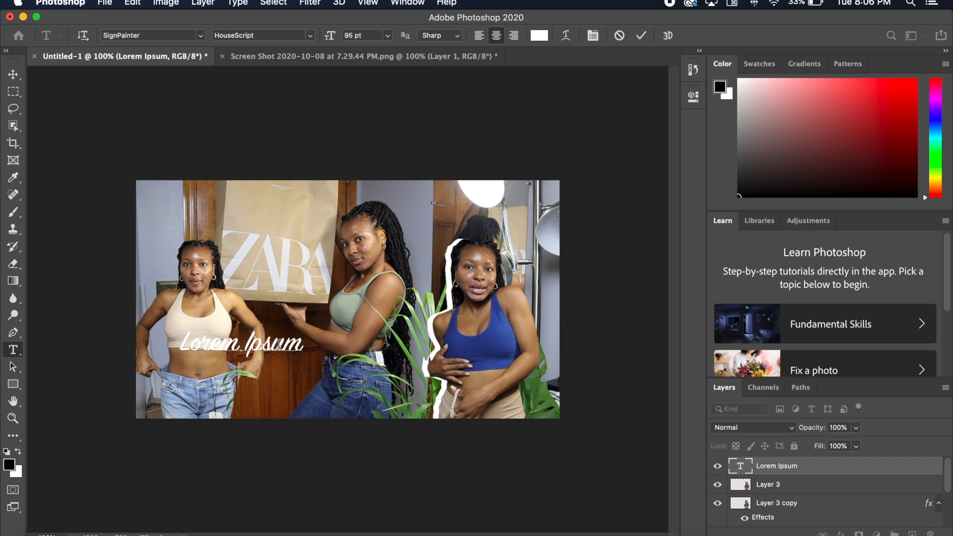
{"action": "triple_click", "coordinate": [279, 344]}
{"action": "type", "text": "T"}
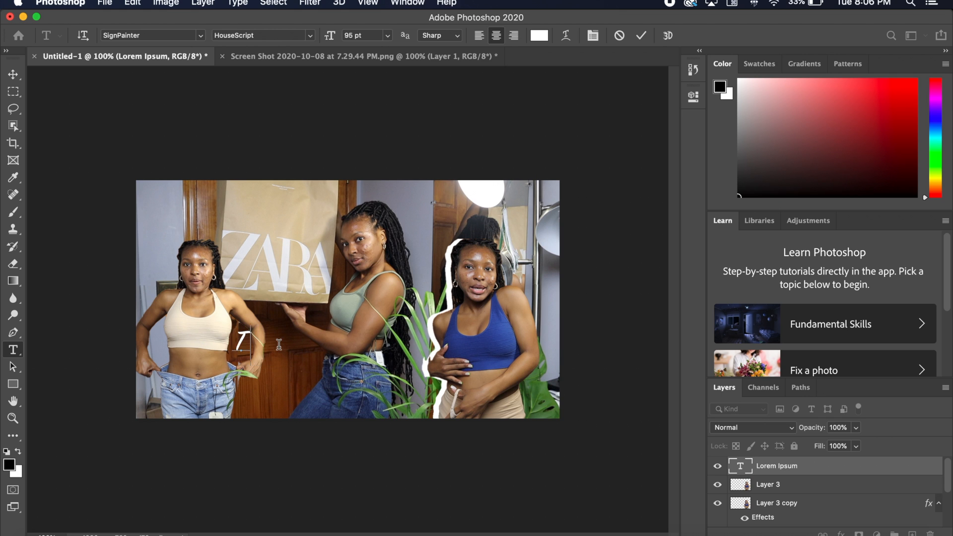
{"action": "type", "text": "ry On Haul"}
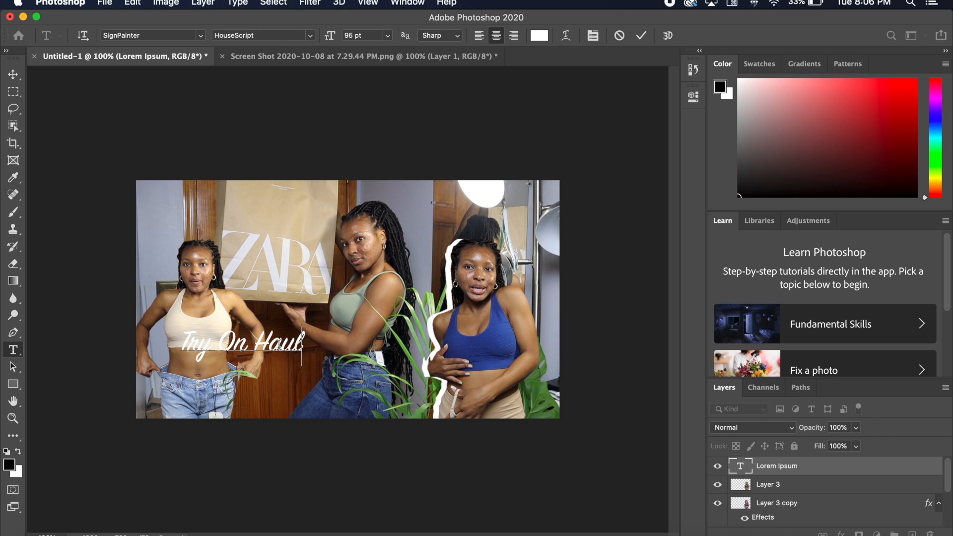
- Set the "Try On Haul" text to LEMON MILK Bold and move it to the bottom centre of the thumbnail
{"action": "key", "text": "super+a"}
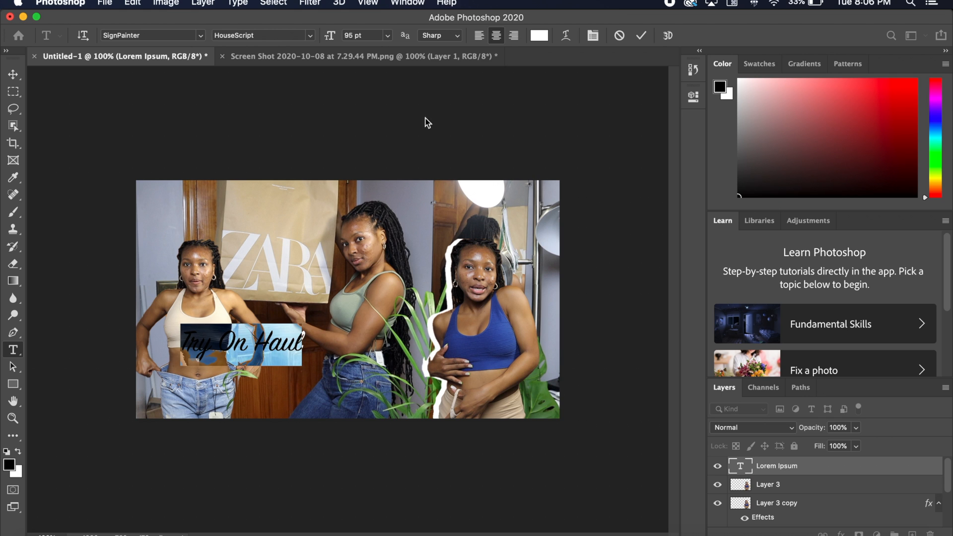
{"action": "left_click", "coordinate": [201, 35]}
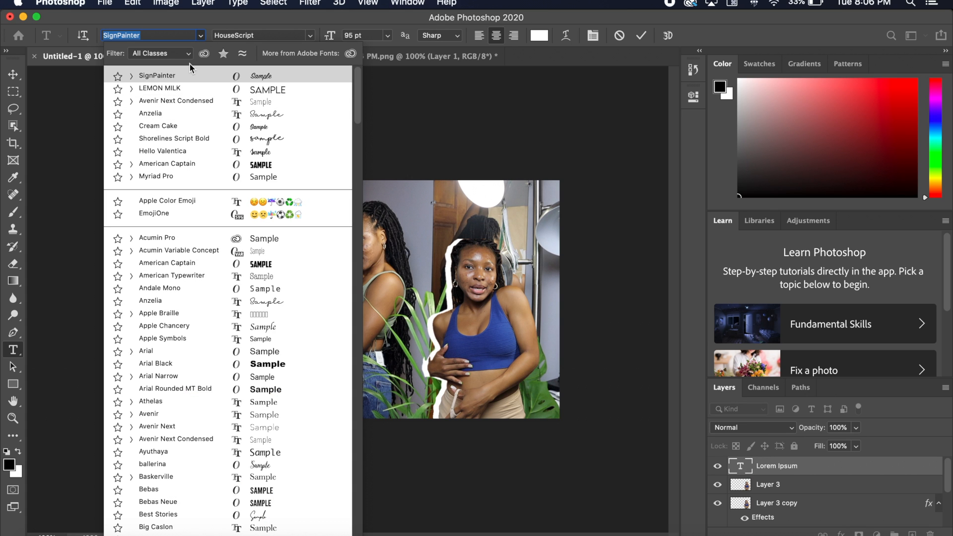
{"action": "type", "text": "lemon"}
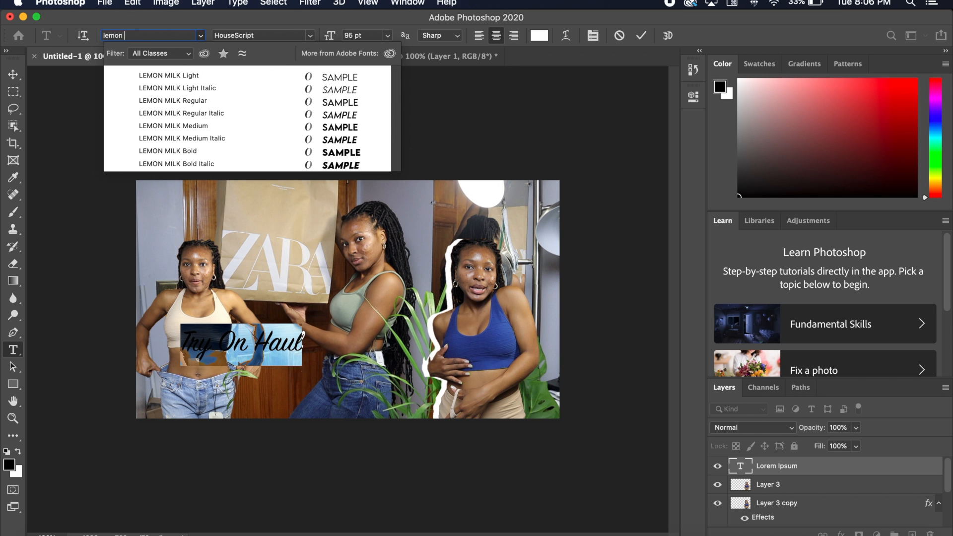
{"action": "type", "text": " milk"}
{"action": "left_click", "coordinate": [276, 153]}
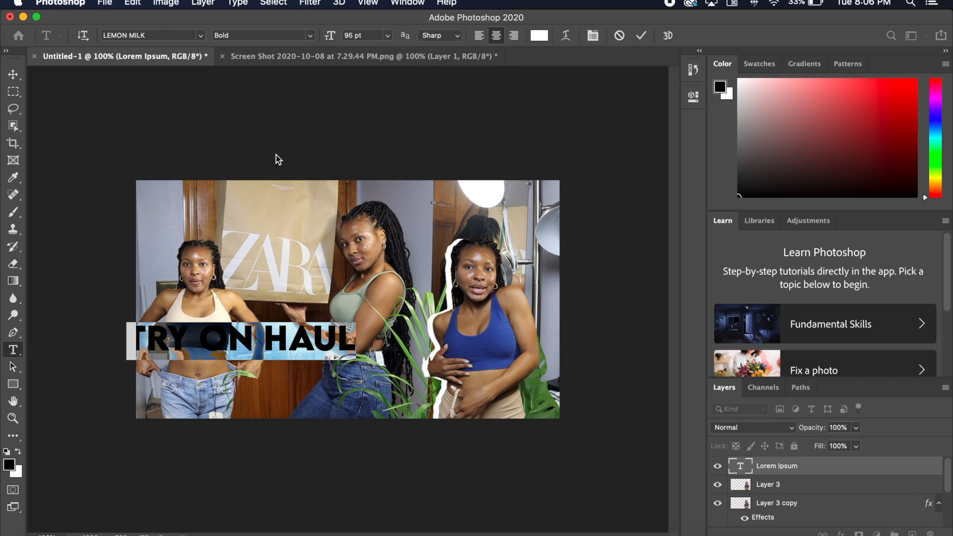
{"action": "left_click", "coordinate": [13, 74]}
{"action": "left_click_drag", "start_coordinate": [331, 342], "coordinate": [426, 405]}
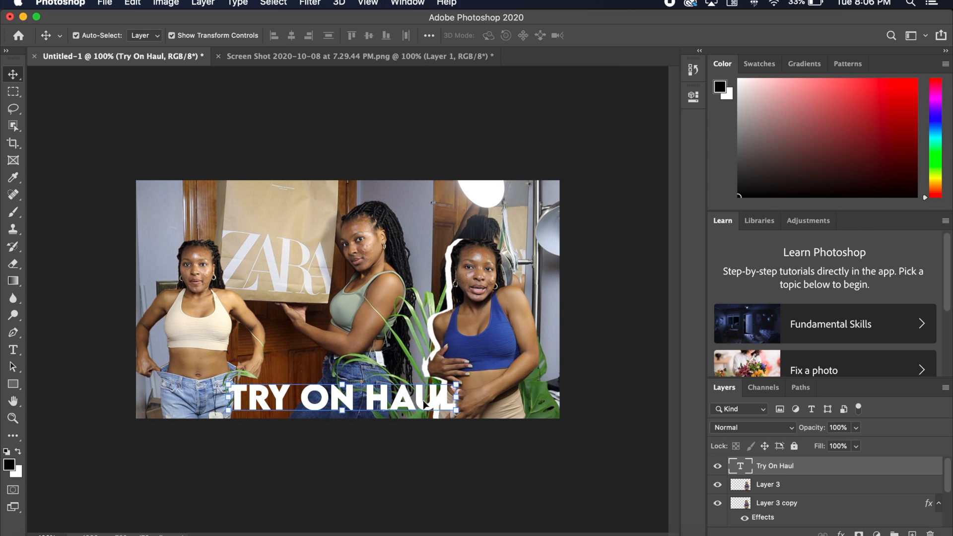
- Add a 3 px black stroke positioned inside the "Try On Haul" text through its layer style
{"action": "double_click", "coordinate": [819, 473]}
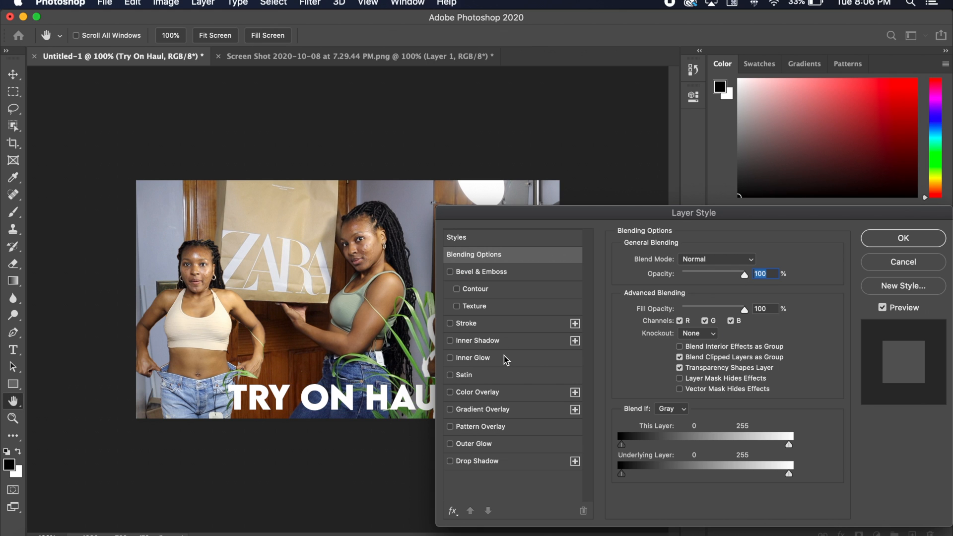
{"action": "left_click_drag", "start_coordinate": [520, 219], "coordinate": [543, 212]}
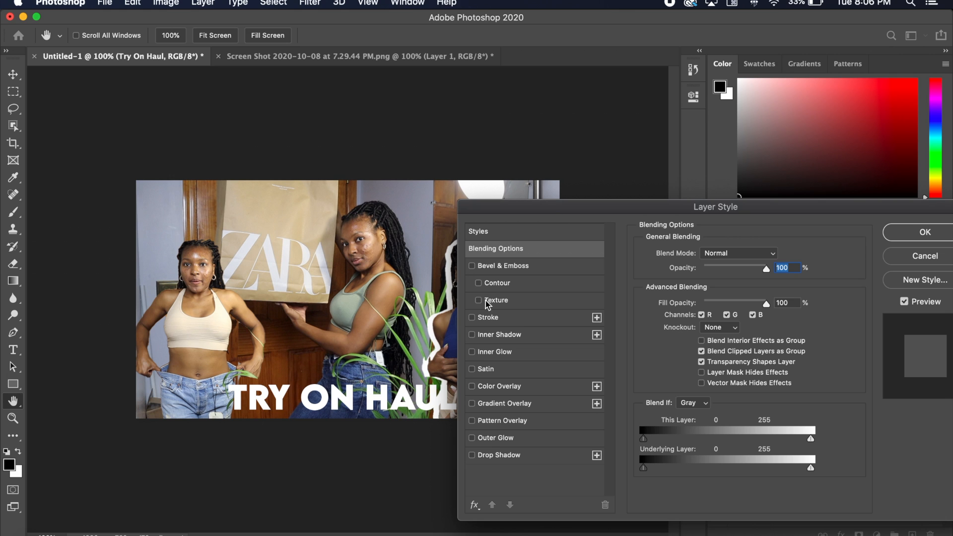
{"action": "left_click", "coordinate": [472, 318]}
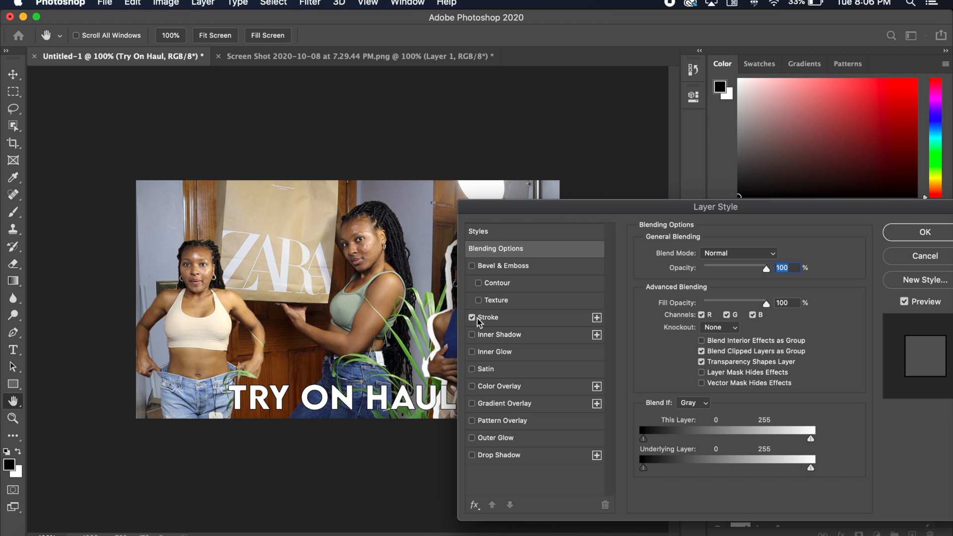
{"action": "left_click", "coordinate": [537, 318]}
{"action": "mouse_move", "coordinate": [688, 257]}
{"action": "left_mouse_down"}
{"action": "mouse_move", "coordinate": [699, 257]}
{"action": "mouse_move", "coordinate": [689, 258]}
{"action": "left_mouse_up"}
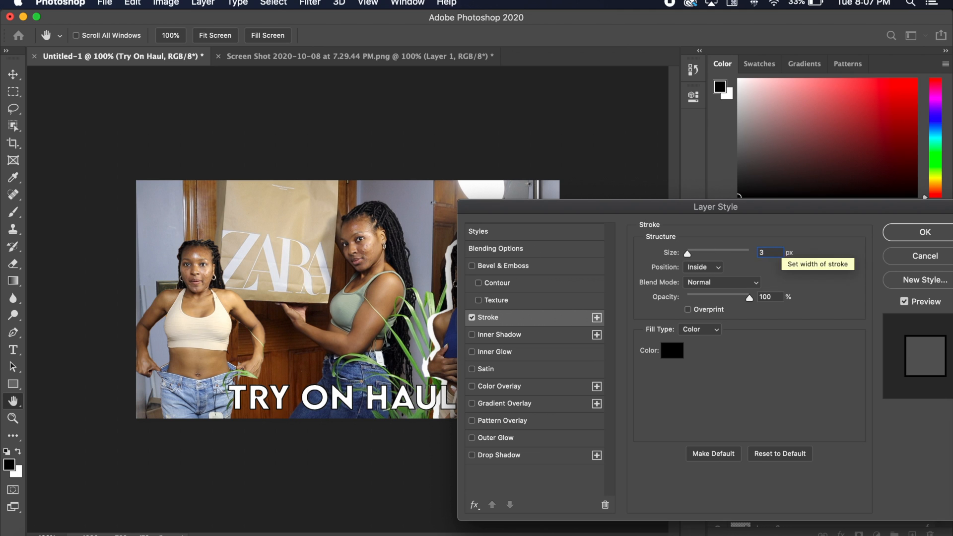
{"action": "left_click", "coordinate": [924, 232]}
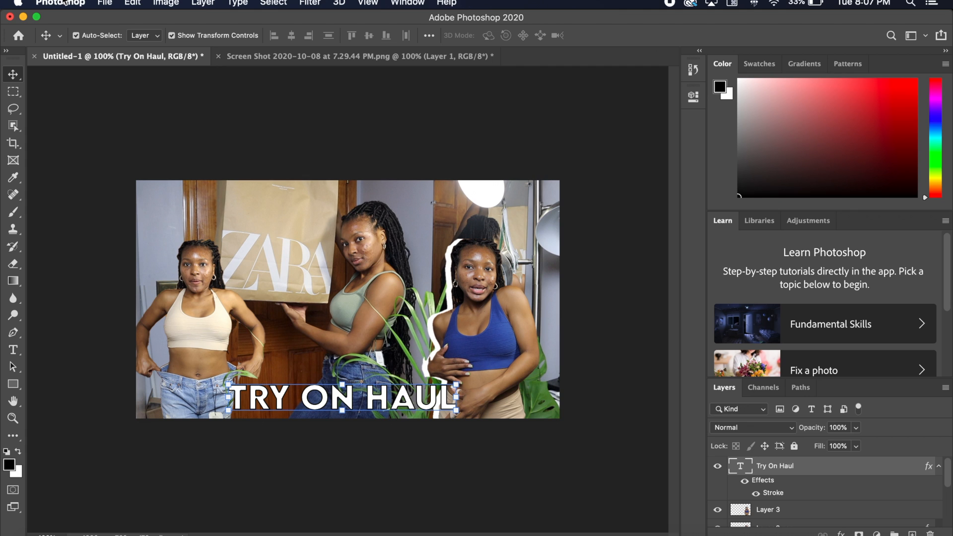
- Save the thumbnail as Sample.psd in Photoshop format with layers in the PS Video folder
{"action": "left_click", "coordinate": [104, 4]}
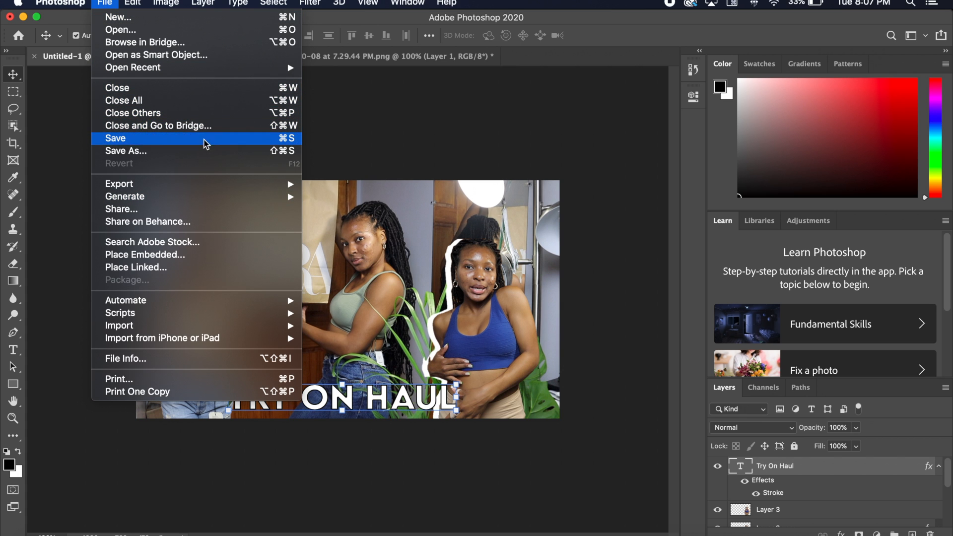
{"action": "left_click", "coordinate": [200, 151]}
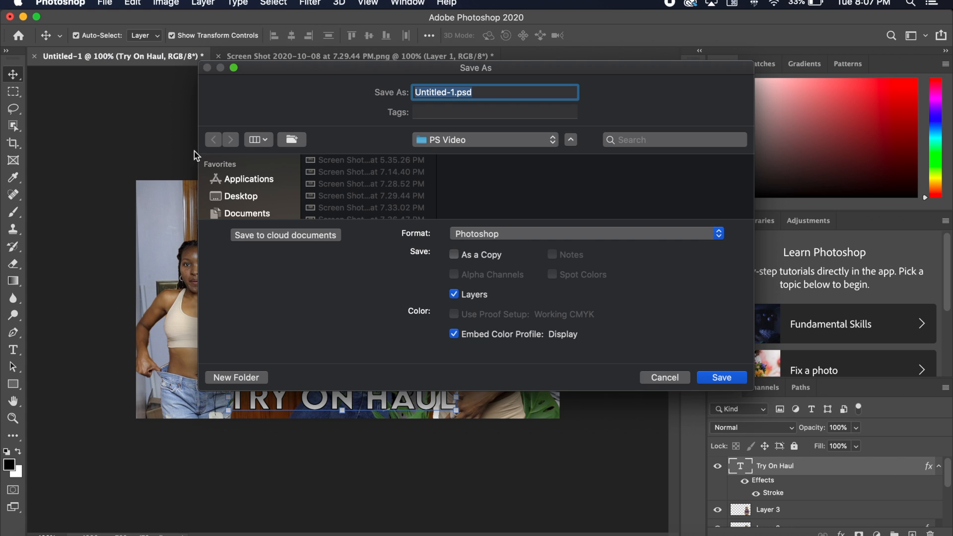
{"action": "left_click", "coordinate": [458, 92]}
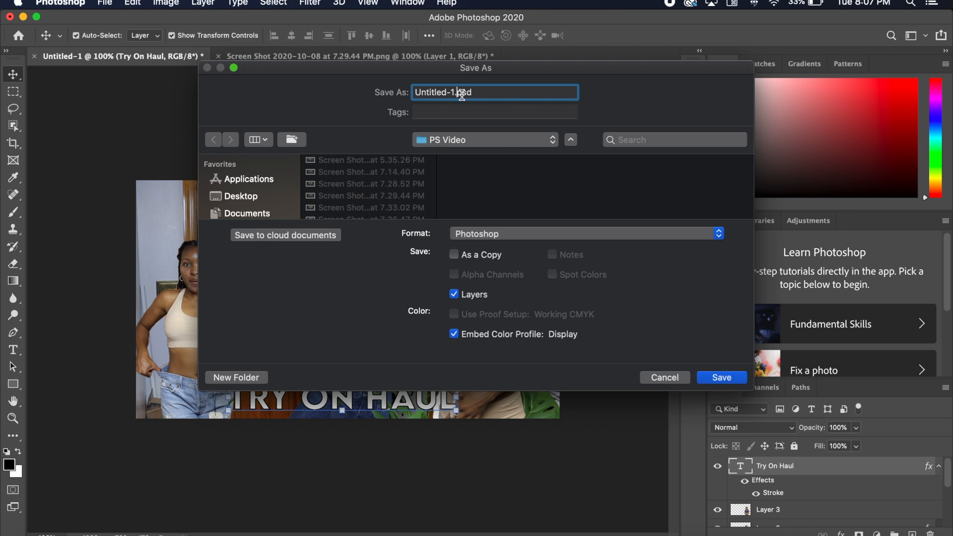
{"action": "left_click", "coordinate": [508, 235]}
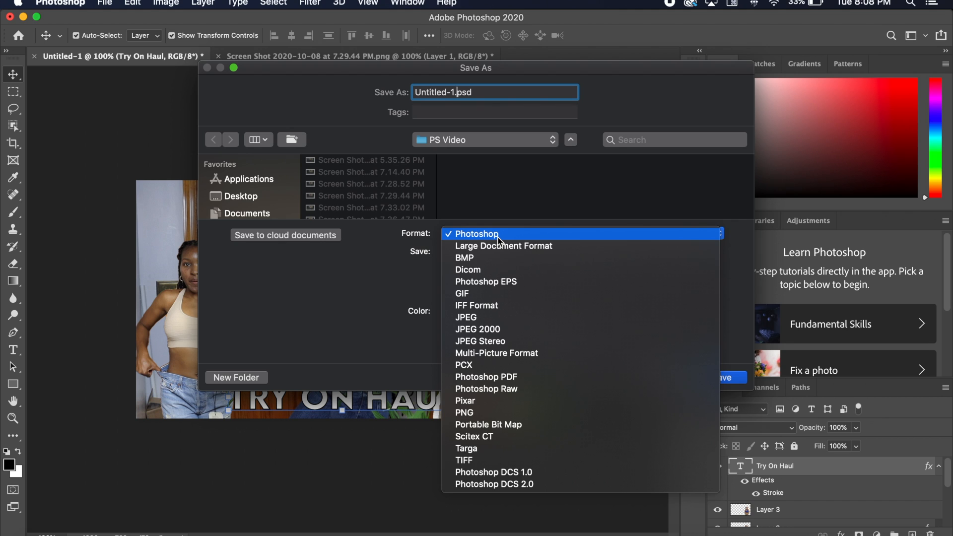
{"action": "left_click", "coordinate": [498, 238]}
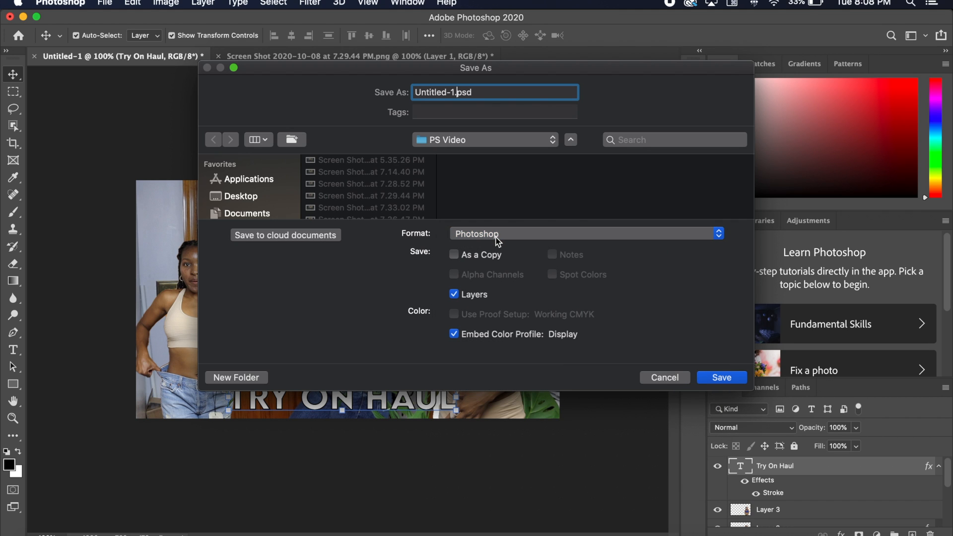
{"action": "left_click_drag", "start_coordinate": [454, 92], "coordinate": [373, 92]}
{"action": "type", "text": "Sample"}
{"action": "left_click", "coordinate": [717, 380]}
{"action": "left_click", "coordinate": [643, 240]}
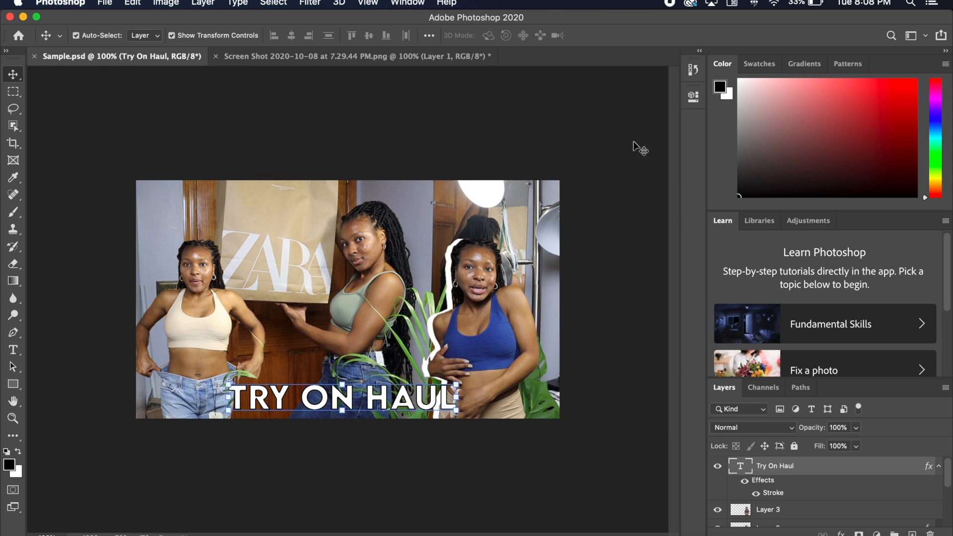
- Save a JPEG copy as Sample.jpg in the PS Video folder with quality 12 Maximum and Baseline Optimized
{"action": "left_click", "coordinate": [106, 4]}
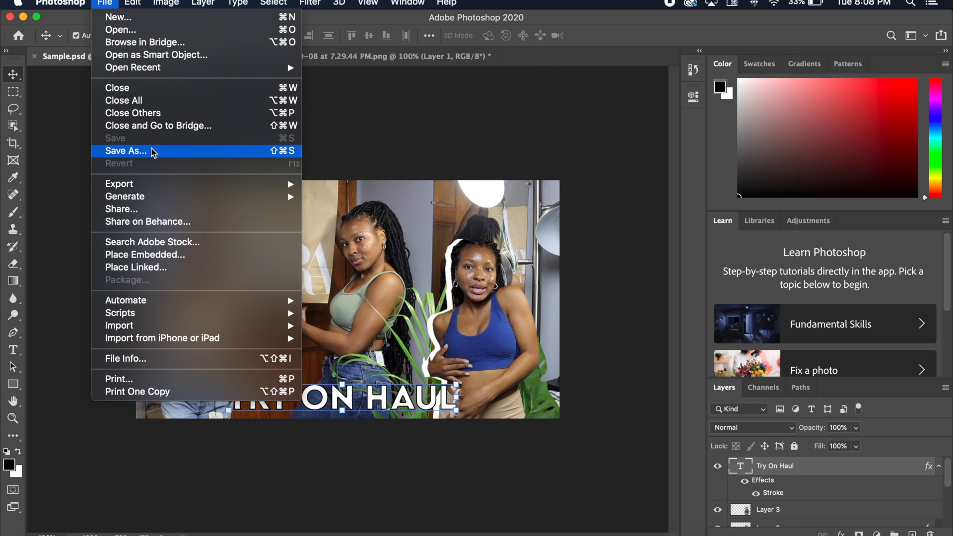
{"action": "left_click", "coordinate": [153, 151]}
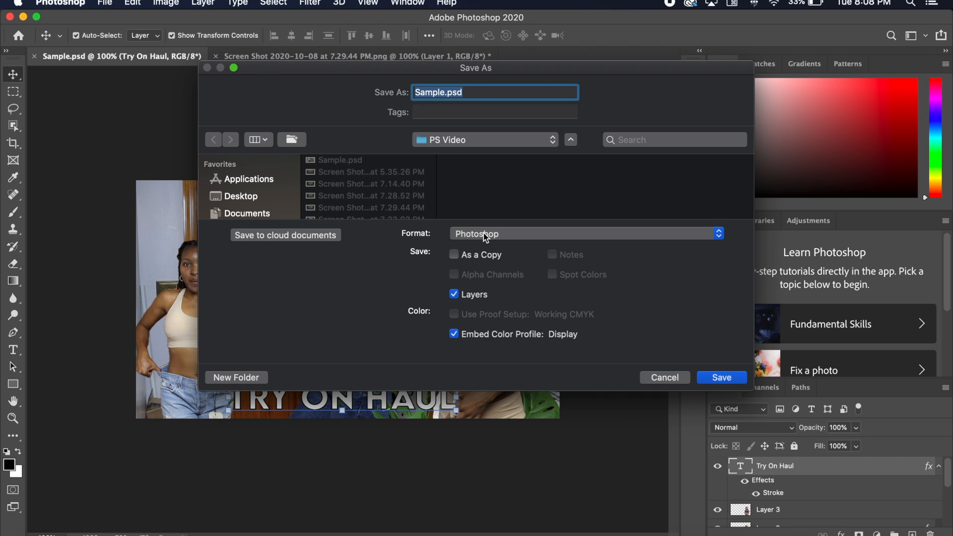
{"action": "left_click", "coordinate": [483, 233]}
{"action": "left_click", "coordinate": [488, 322]}
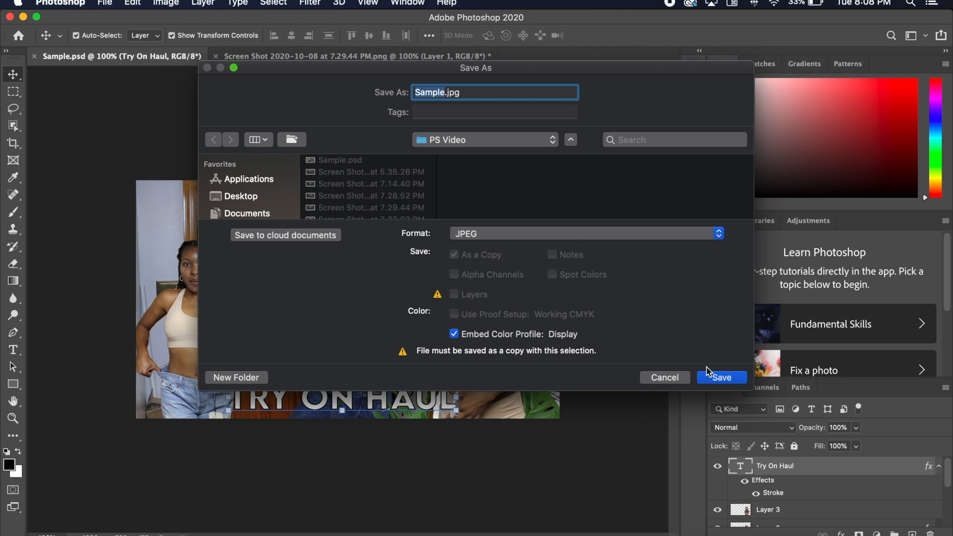
{"action": "left_click", "coordinate": [721, 378]}
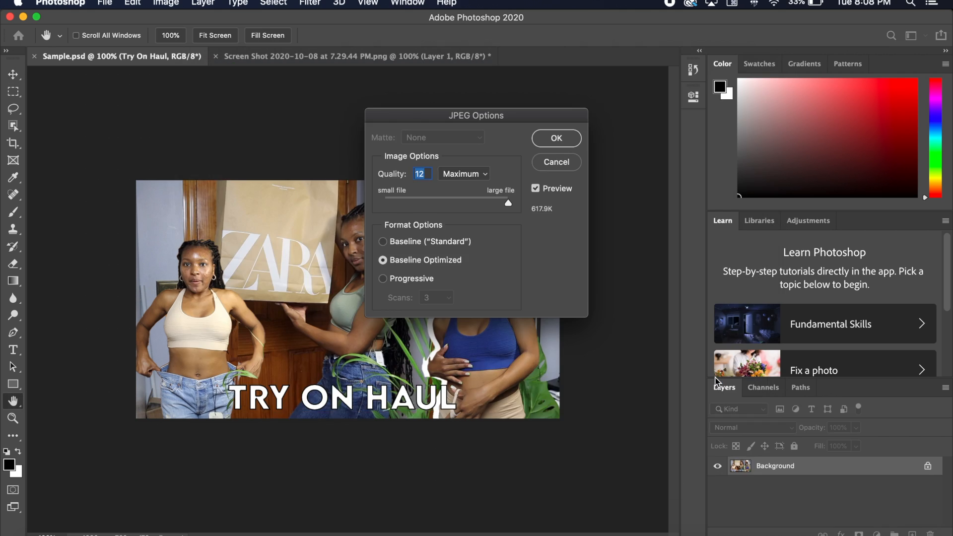
{"action": "left_click", "coordinate": [558, 138]}
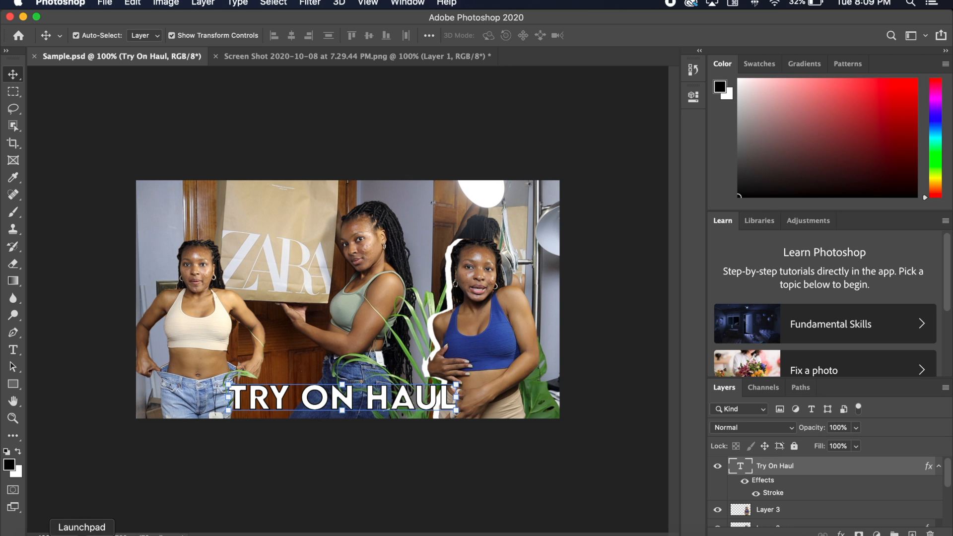
- Start opening a file in Photoshop and browse to the October folder inside Documents > Thumbnails
{"action": "left_click", "coordinate": [47, 535]}
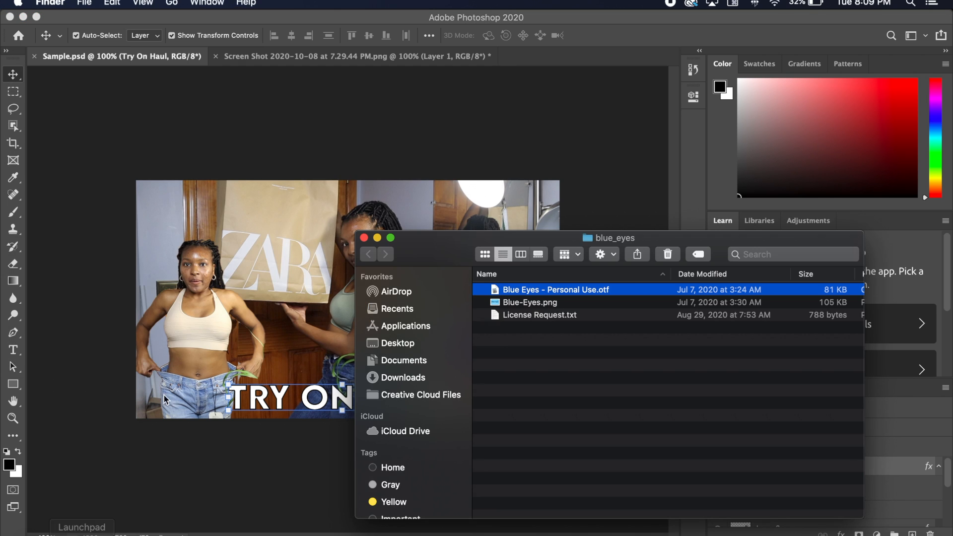
{"action": "left_click", "coordinate": [372, 154]}
{"action": "key", "text": "super+o"}
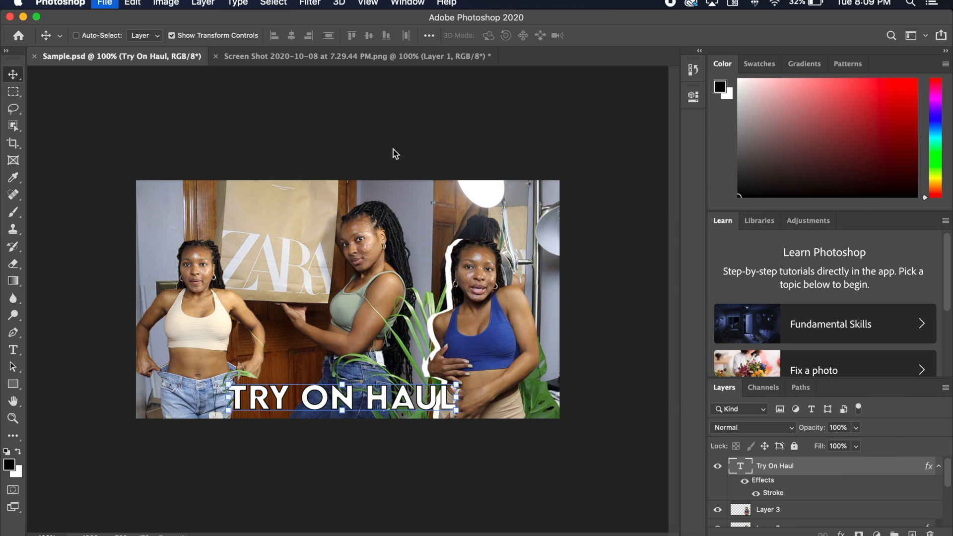
{"action": "left_click", "coordinate": [464, 85]}
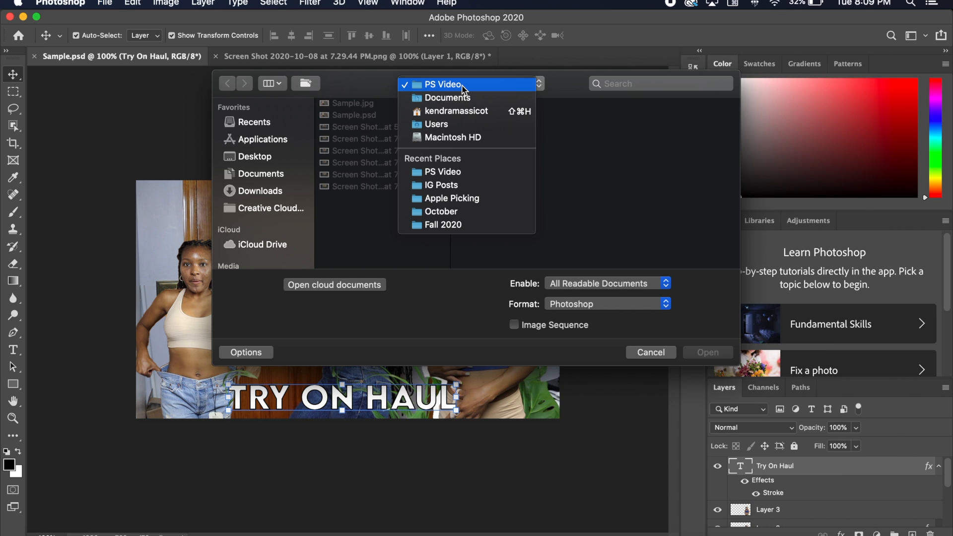
{"action": "left_click", "coordinate": [462, 97]}
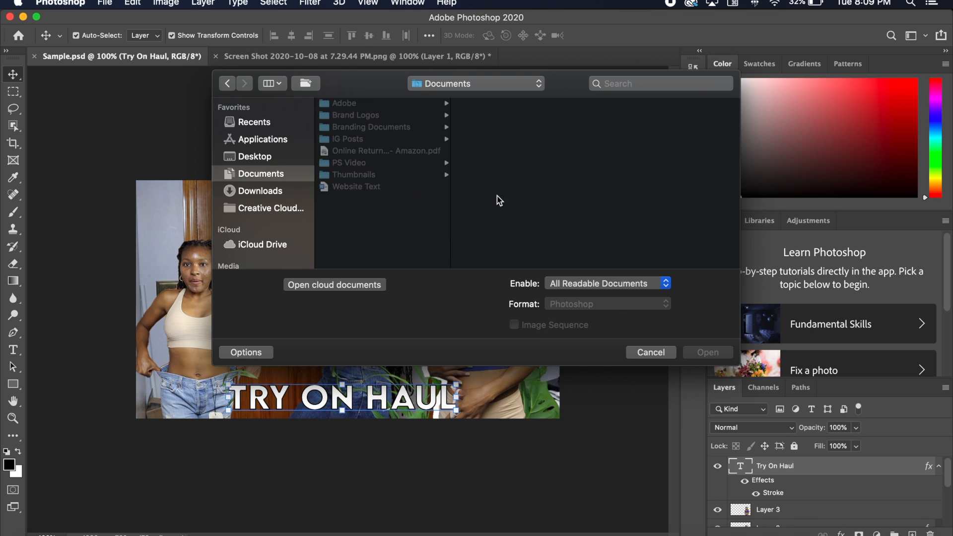
{"action": "left_click", "coordinate": [376, 174]}
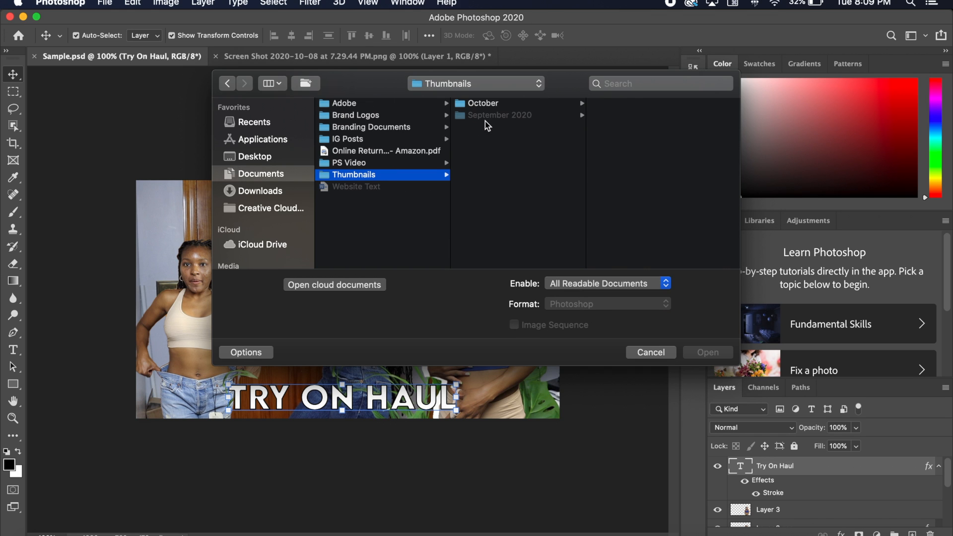
{"action": "left_click", "coordinate": [484, 104]}
- Preview the earlier thumbnails 10.5.jpg, 10.7.jpg, 10.1.jpg and 10.2.jpg in the October folder
{"action": "left_click", "coordinate": [614, 150]}
{"action": "left_click", "coordinate": [494, 191]}
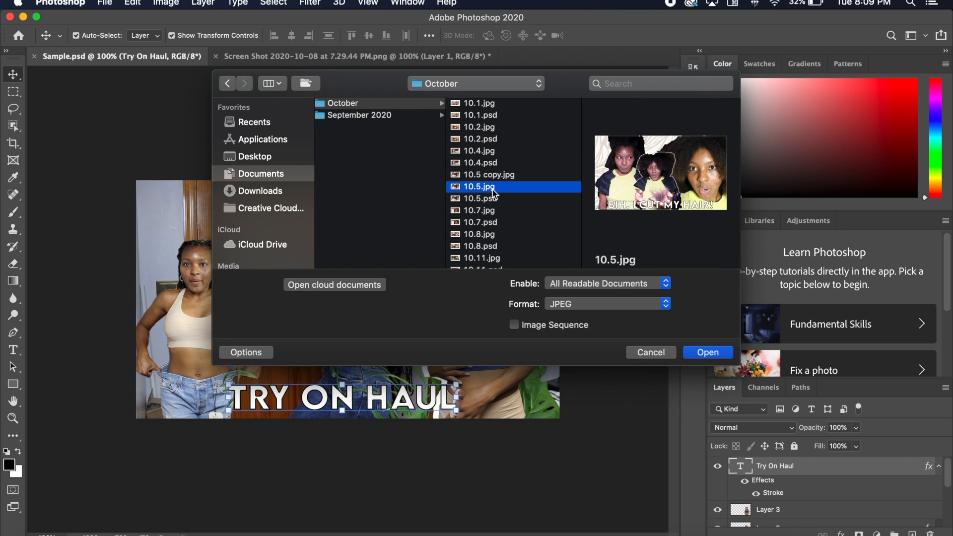
{"action": "left_click", "coordinate": [495, 213]}
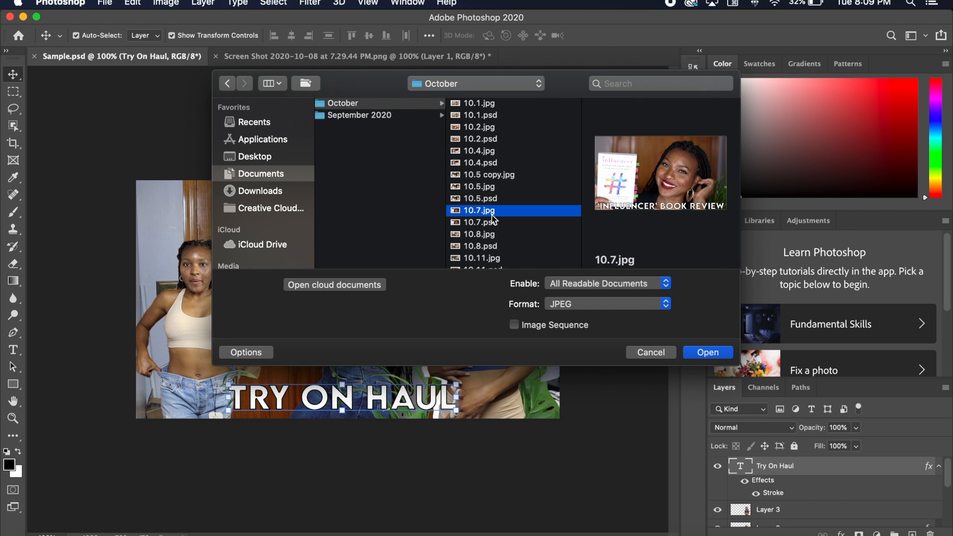
{"action": "left_click", "coordinate": [500, 103]}
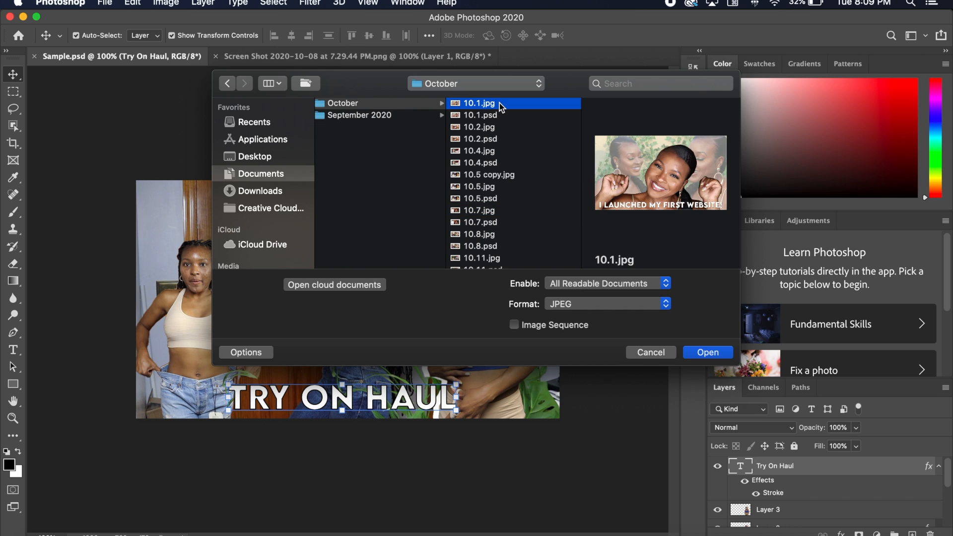
{"action": "left_click", "coordinate": [500, 128]}
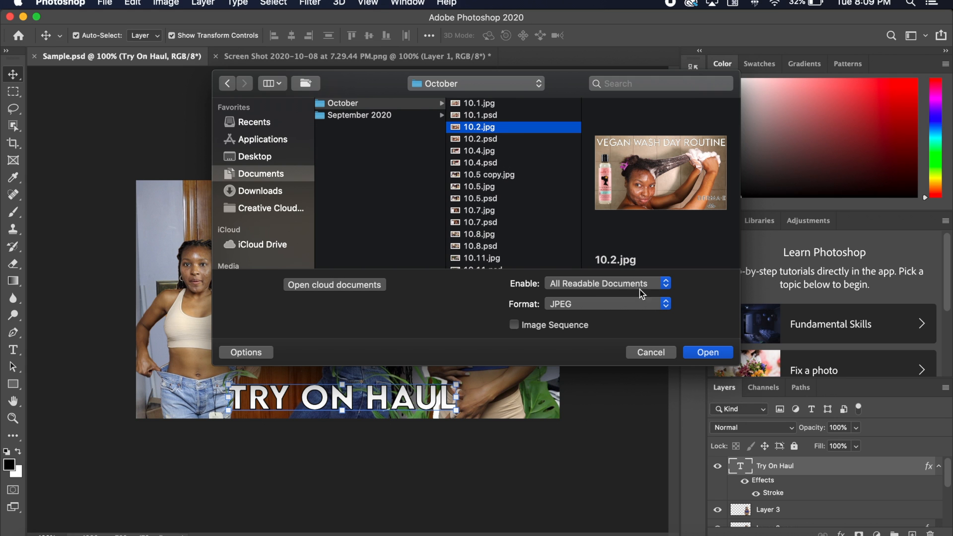
- Open 10.2.psd and select the Clean Rinse bottle layer in the Vegan Wash Day Routine thumbnail
{"action": "left_click", "coordinate": [485, 139]}
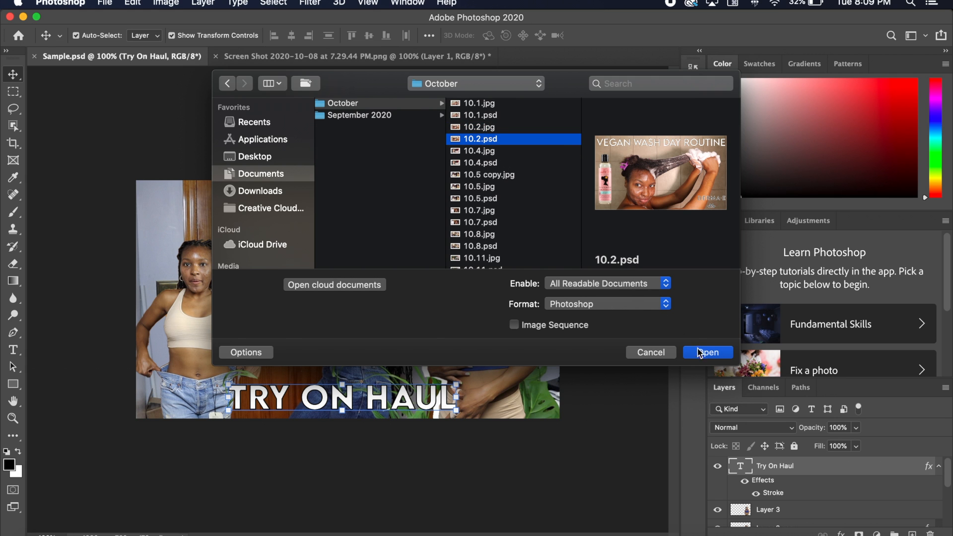
{"action": "left_click", "coordinate": [700, 353]}
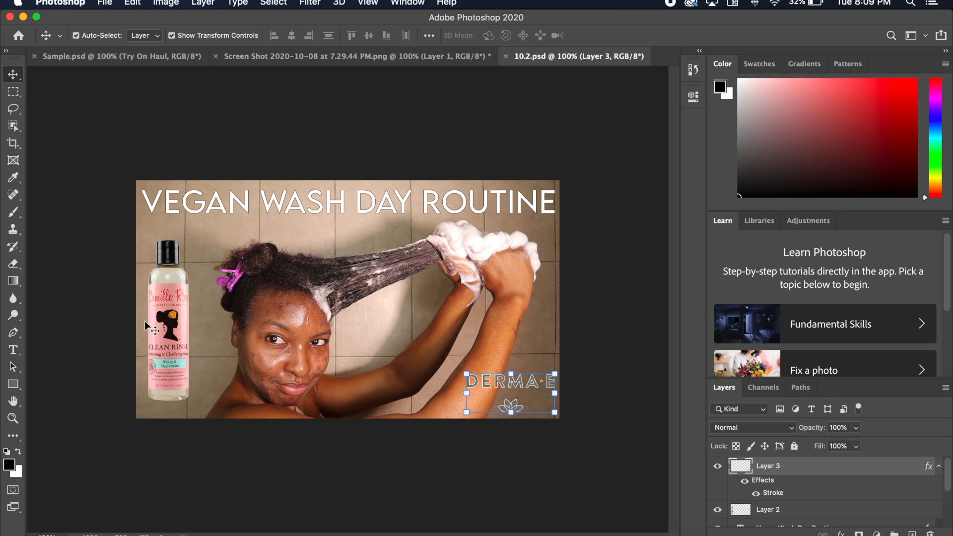
{"action": "scroll", "coordinate": [772, 489], "scroll_direction": "down", "scroll_amount": 2}
{"action": "left_click", "coordinate": [163, 284]}
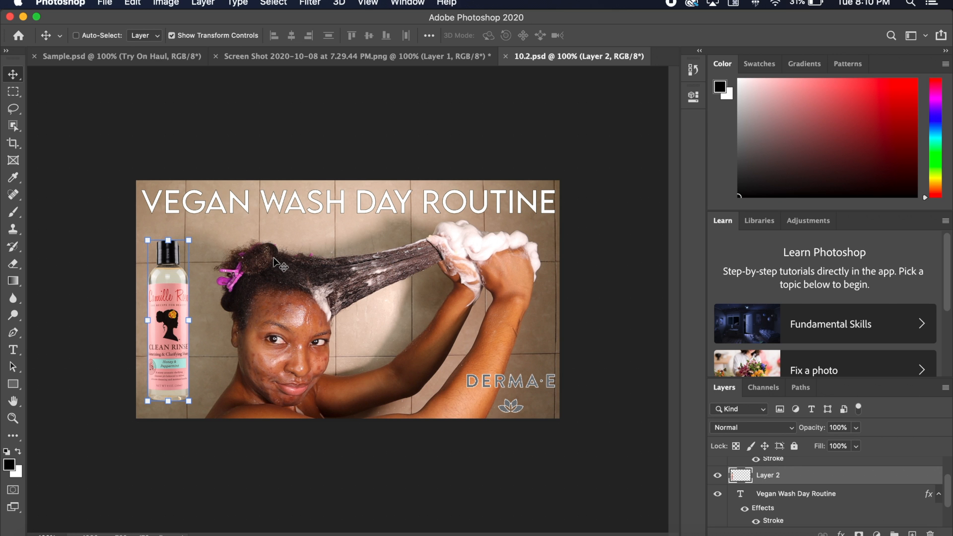
- Switch to Safari and go to google.com
{"action": "key", "text": "super+Tab"}
{"action": "key", "text": "super+Tab"}
{"action": "key", "text": "super+Tab"}
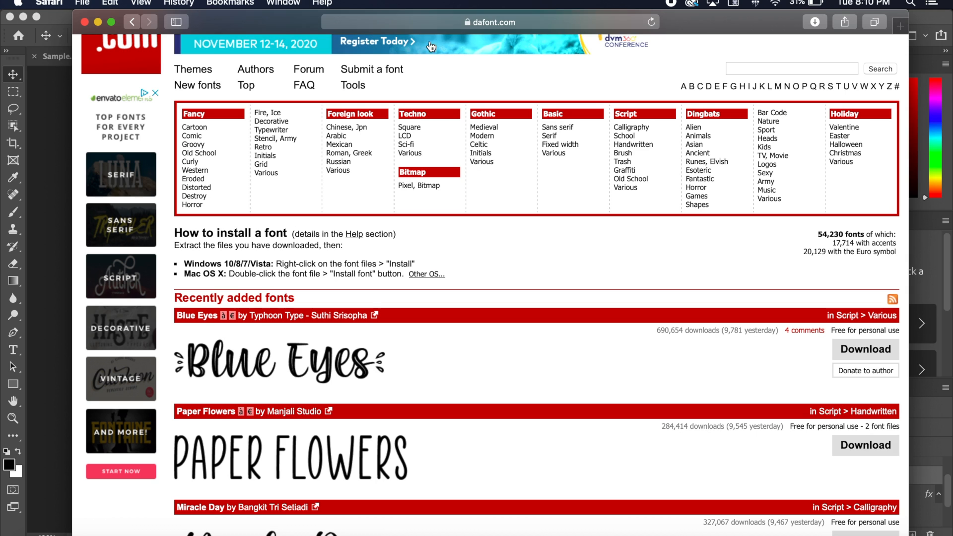
{"action": "left_click", "coordinate": [512, 26]}
{"action": "type", "text": "google.co"}
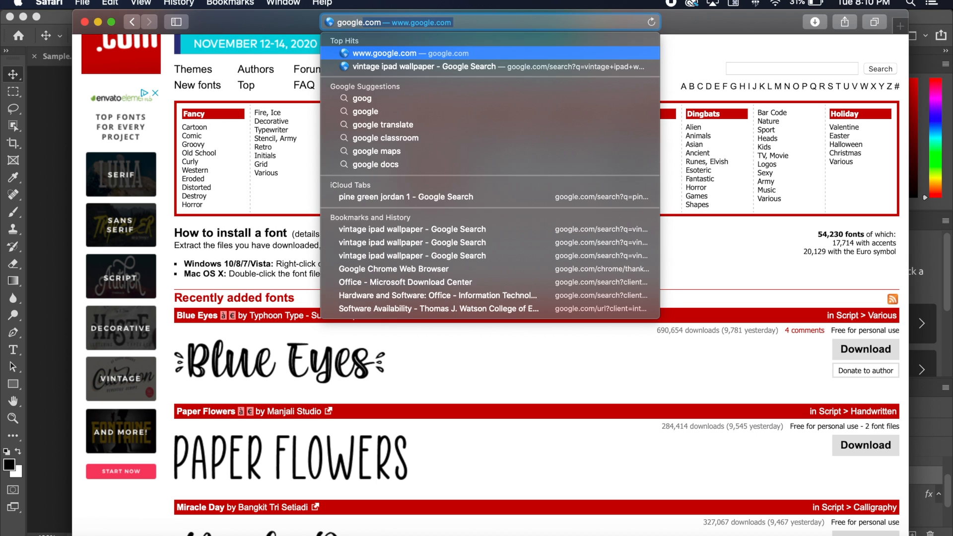
{"action": "key", "text": "Return"}
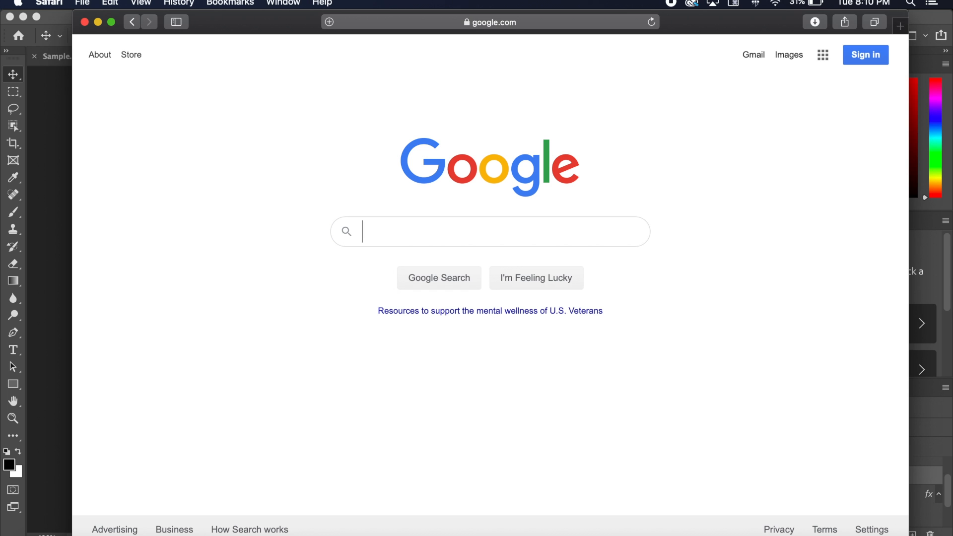
- Search Google for "camille rose sweet ginger" and show the image results
{"action": "type", "text": "camille "}
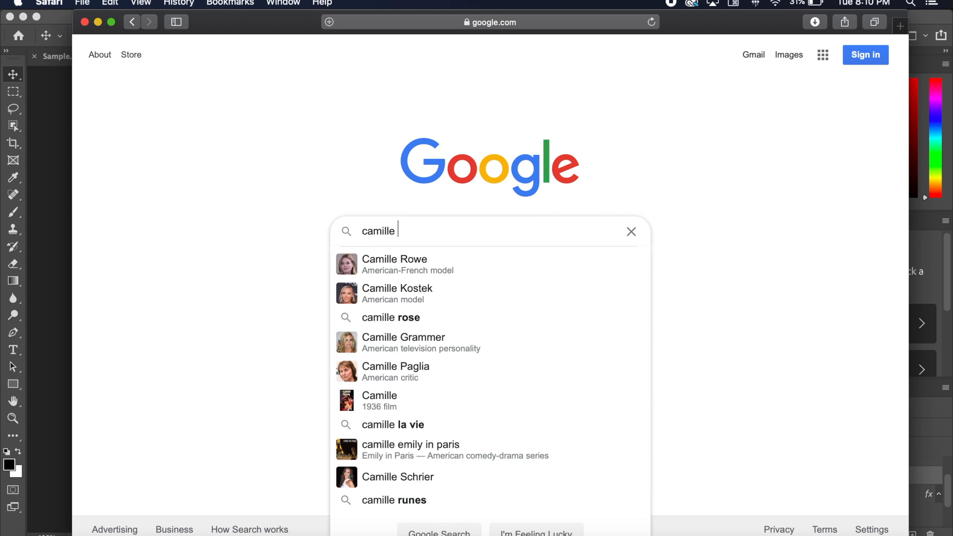
{"action": "type", "text": "rose swee"}
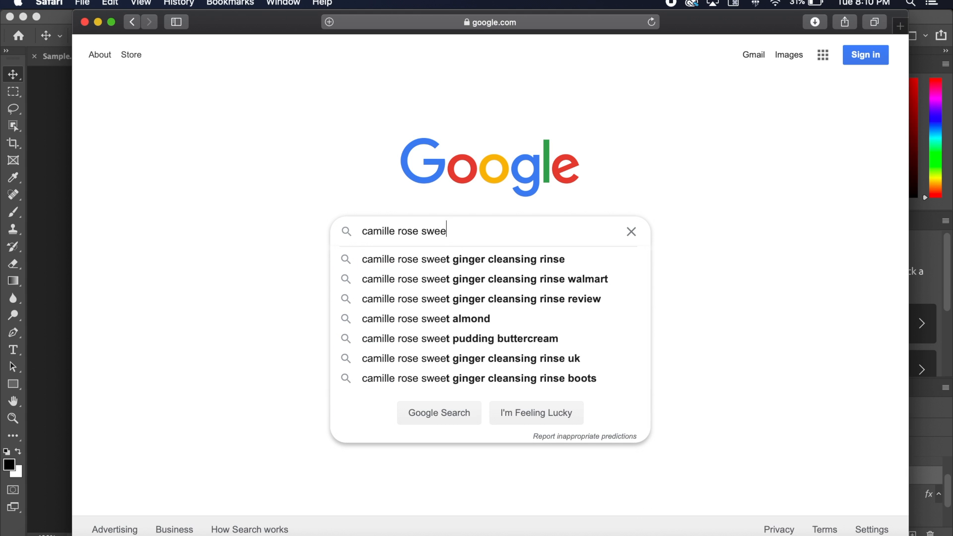
{"action": "type", "text": "t ginger"}
{"action": "key", "text": "Return"}
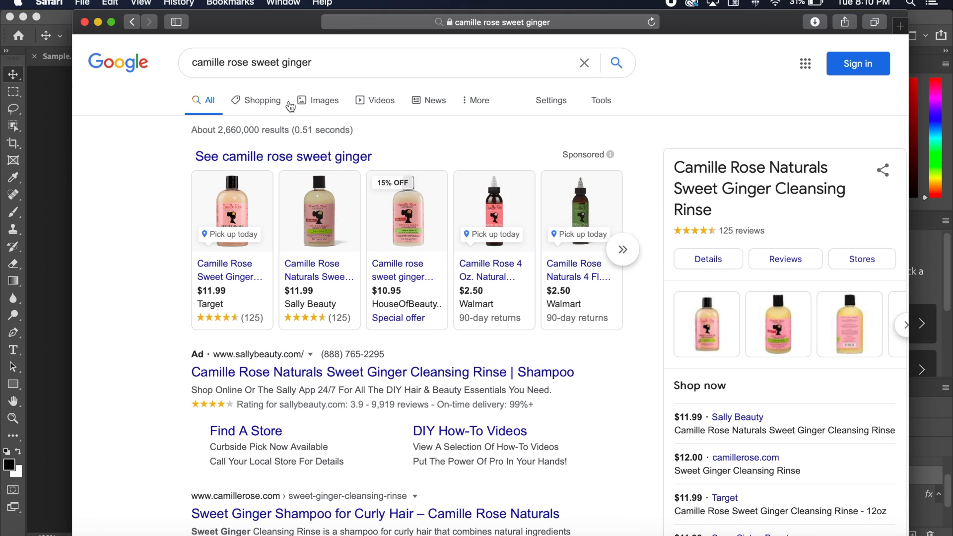
{"action": "left_click", "coordinate": [305, 103]}
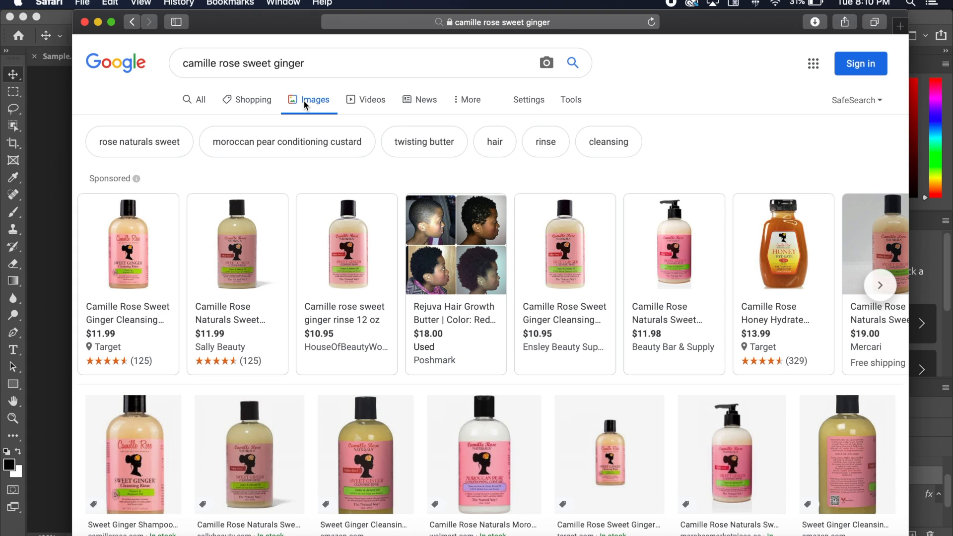
- Open the preview of the Amazon Sweet Ginger Cleansing Rinse bottle from the image results
{"action": "scroll", "coordinate": [305, 411], "scroll_direction": "down", "scroll_amount": 3}
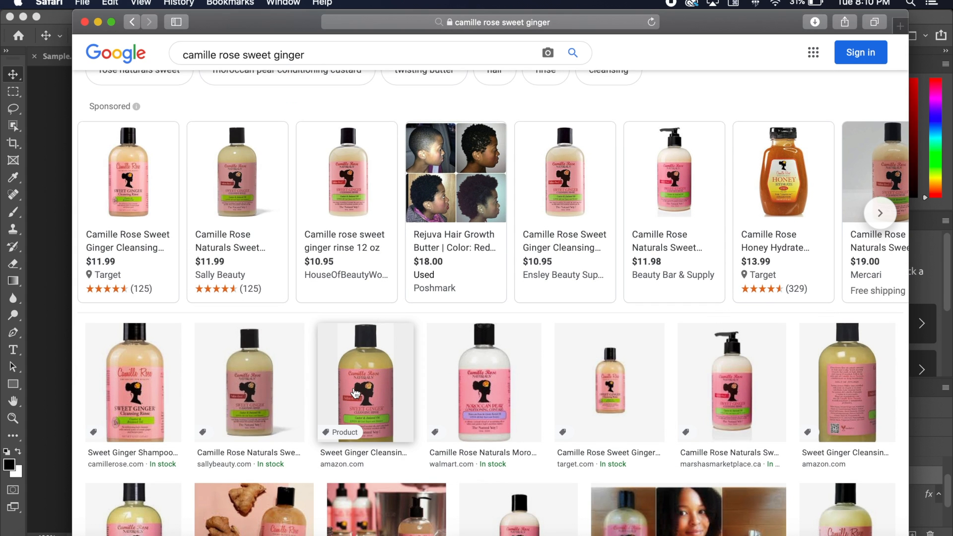
{"action": "scroll", "coordinate": [356, 393], "scroll_direction": "up", "scroll_amount": 1}
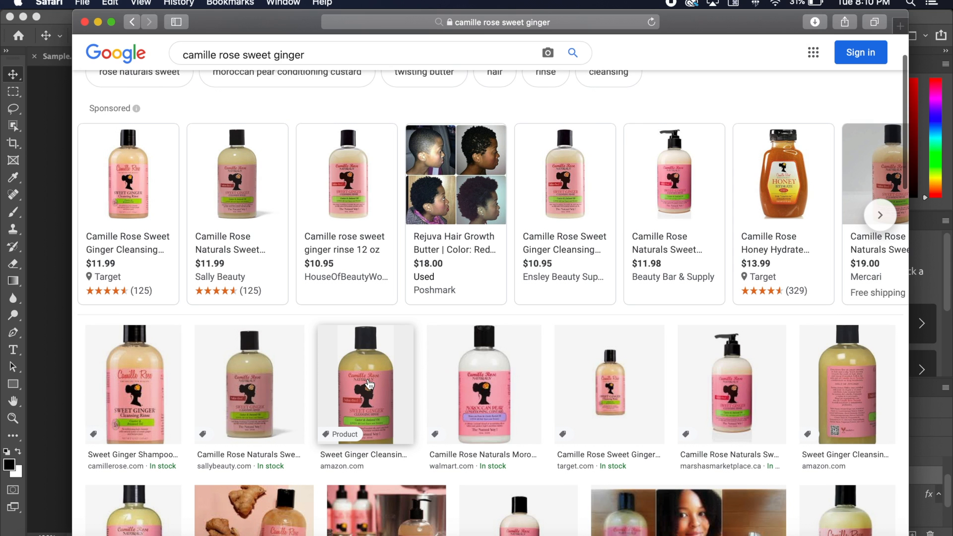
{"action": "left_click", "coordinate": [369, 385]}
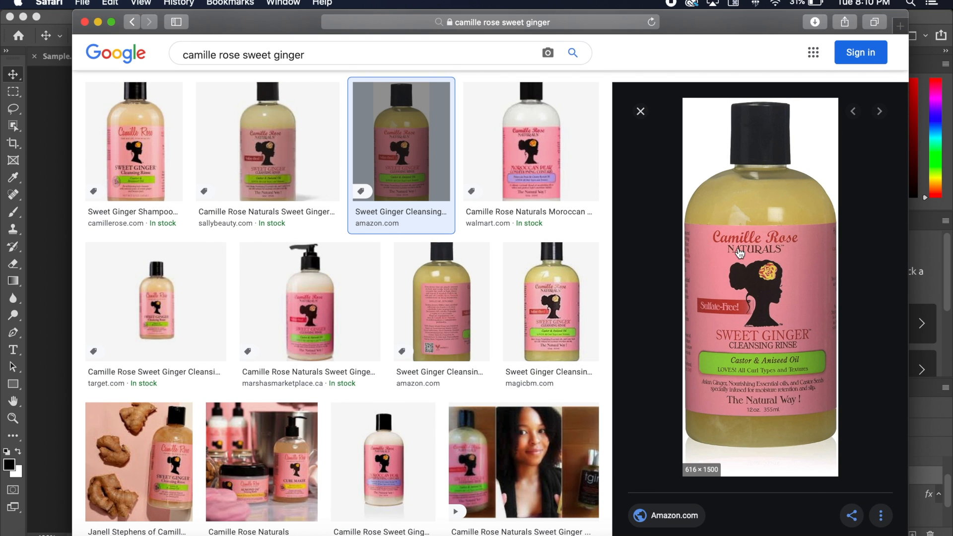
- Save the previewed bottle image as "Sweet Ginger" in the PS Video folder
{"action": "right_click", "coordinate": [743, 252]}
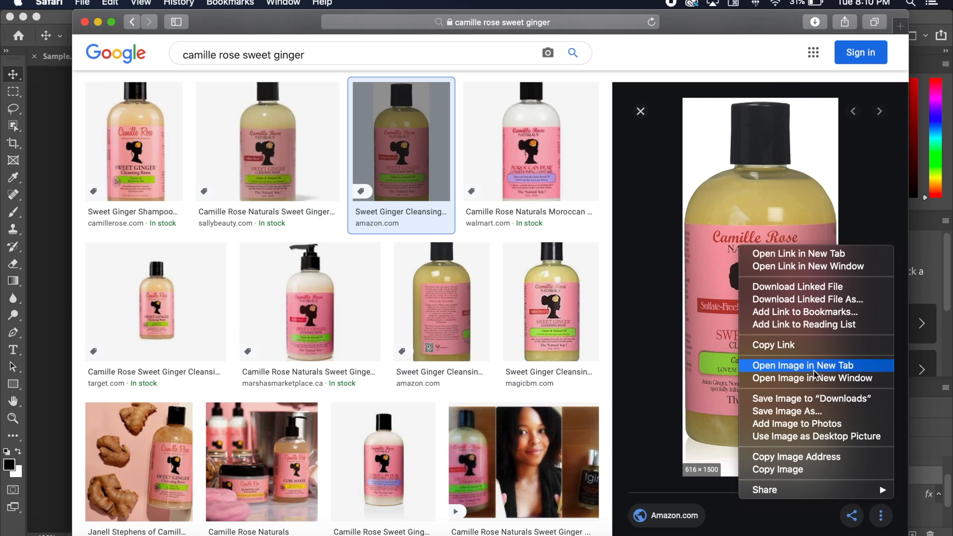
{"action": "left_click", "coordinate": [787, 411]}
{"action": "left_click", "coordinate": [357, 181]}
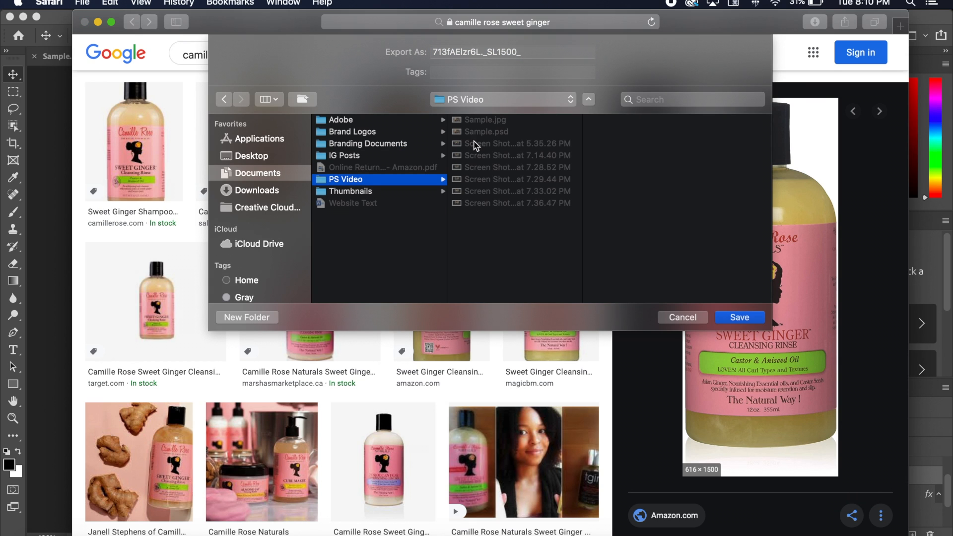
{"action": "left_click_drag", "start_coordinate": [527, 53], "coordinate": [359, 50]}
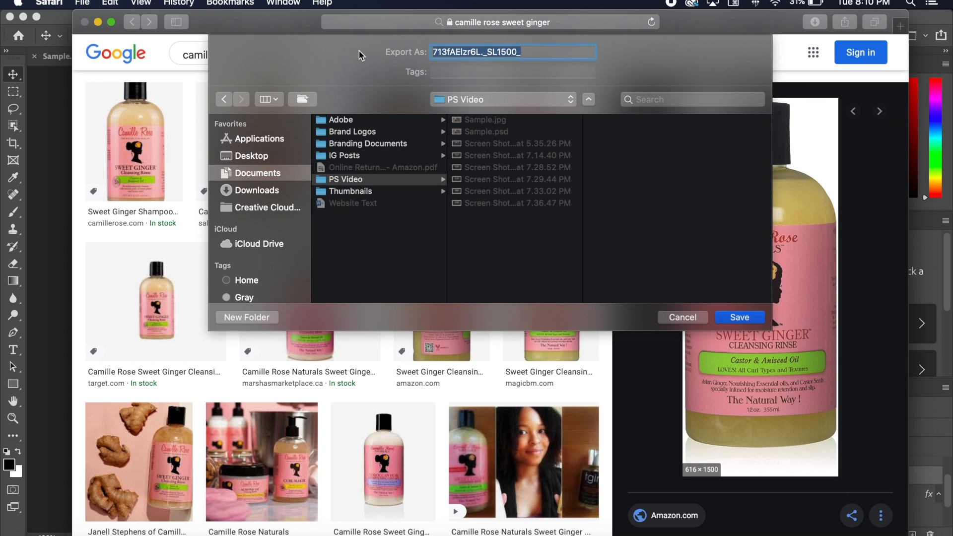
{"action": "type", "text": "Sweet "}
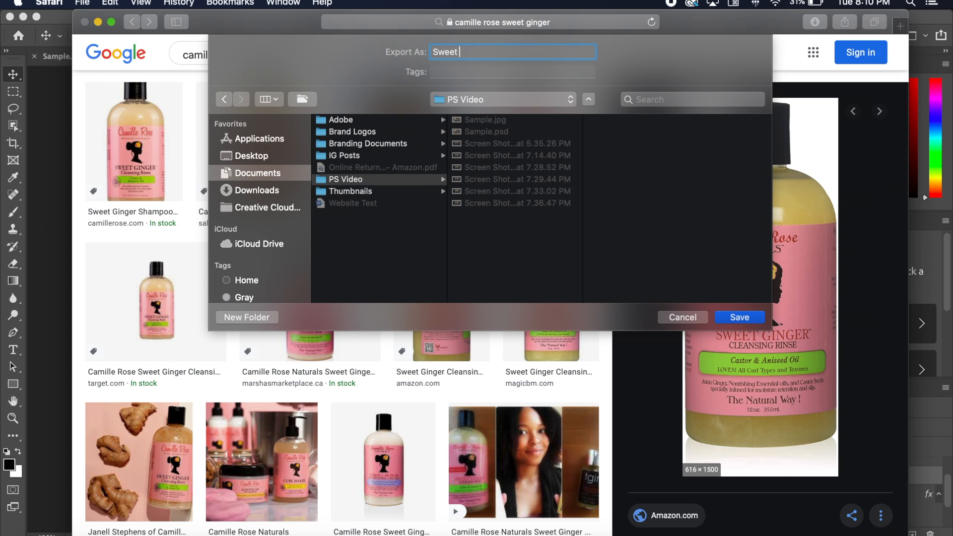
{"action": "type", "text": "Ginger"}
{"action": "key", "text": "Return"}
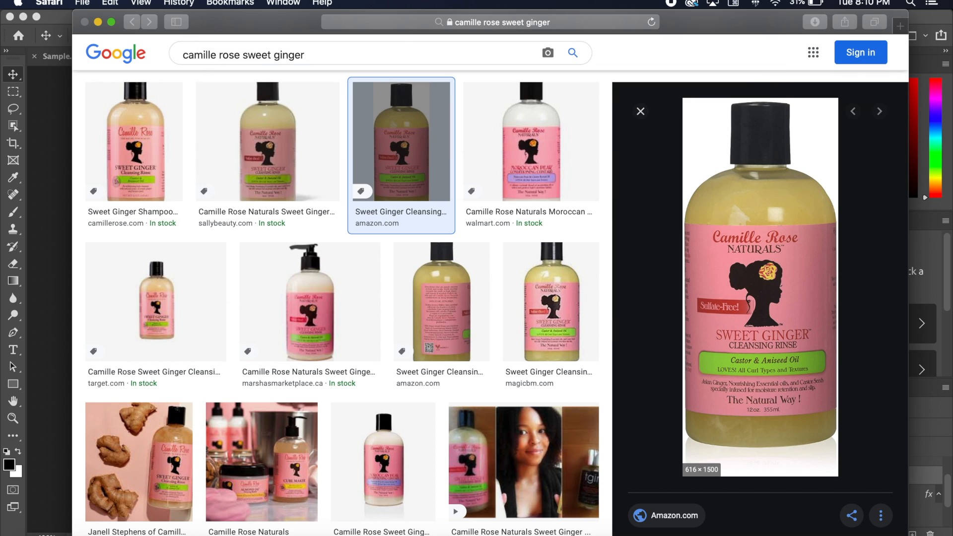
- Switch back to Photoshop, close 10.2.psd and open Sweet Ginger.jpg from the PS Video folder in Documents
{"action": "left_click", "coordinate": [55, 130]}
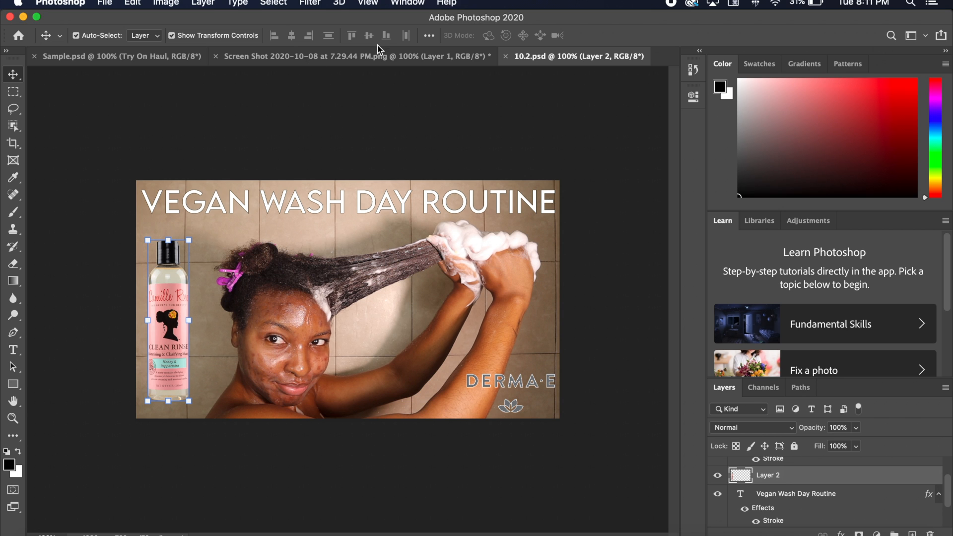
{"action": "left_click", "coordinate": [507, 57]}
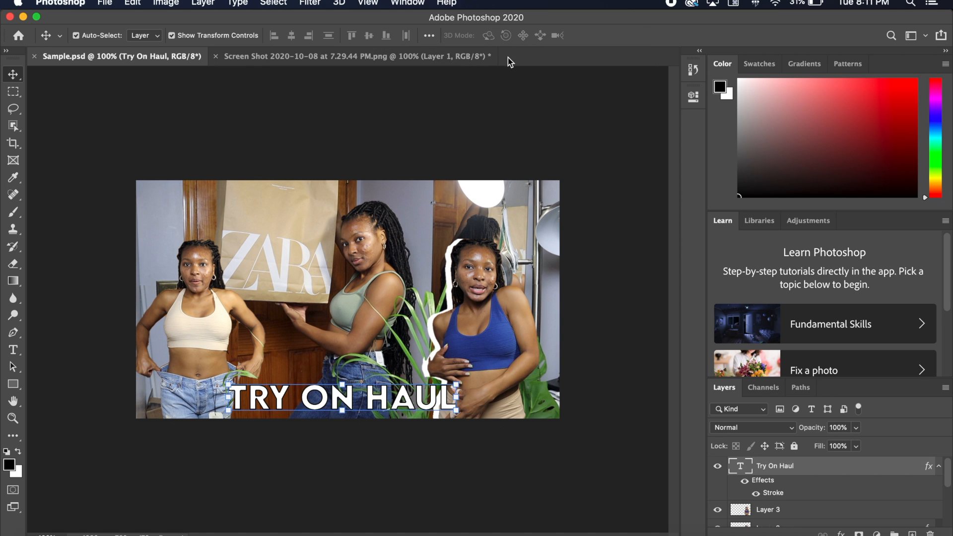
{"action": "key", "text": "super"}
{"action": "key", "text": "super+o"}
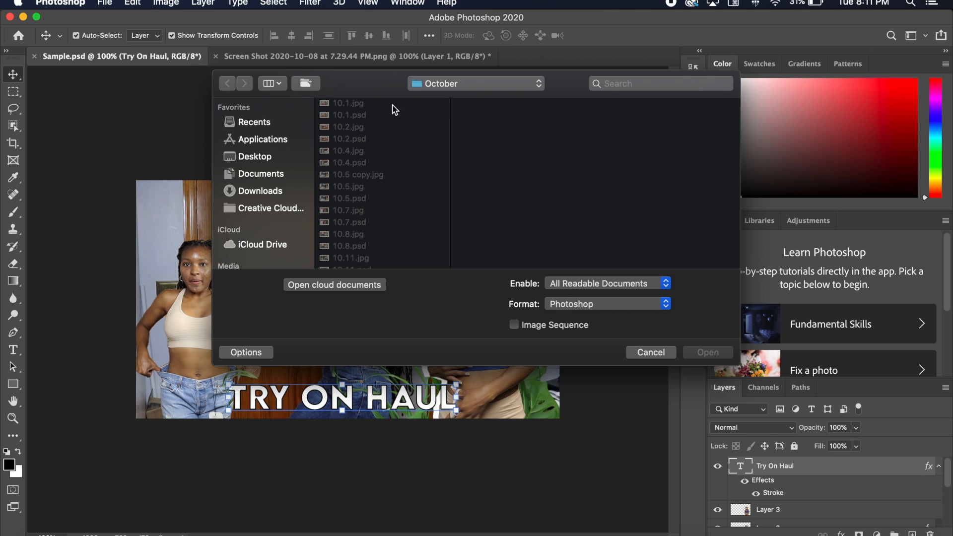
{"action": "left_click", "coordinate": [267, 172]}
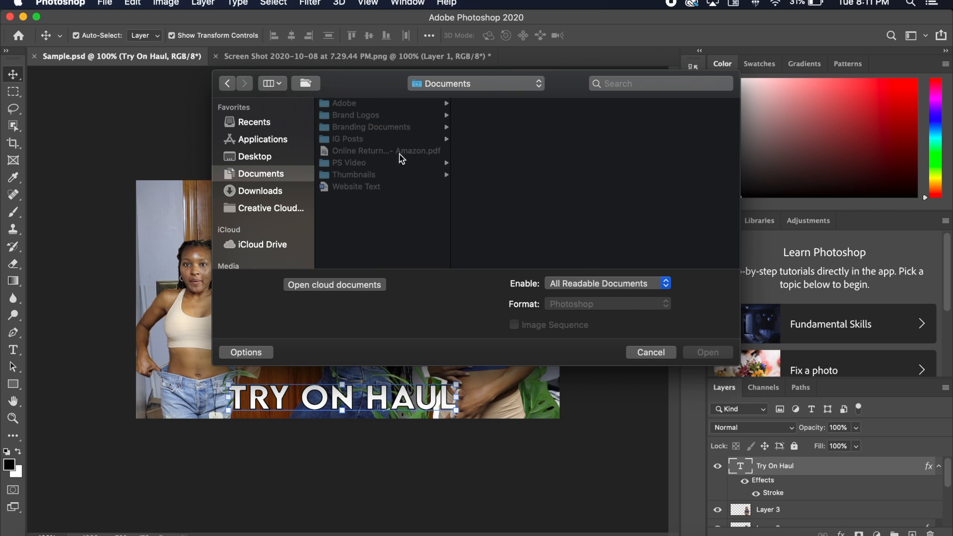
{"action": "left_click", "coordinate": [362, 164]}
{"action": "double_click", "coordinate": [481, 198]}
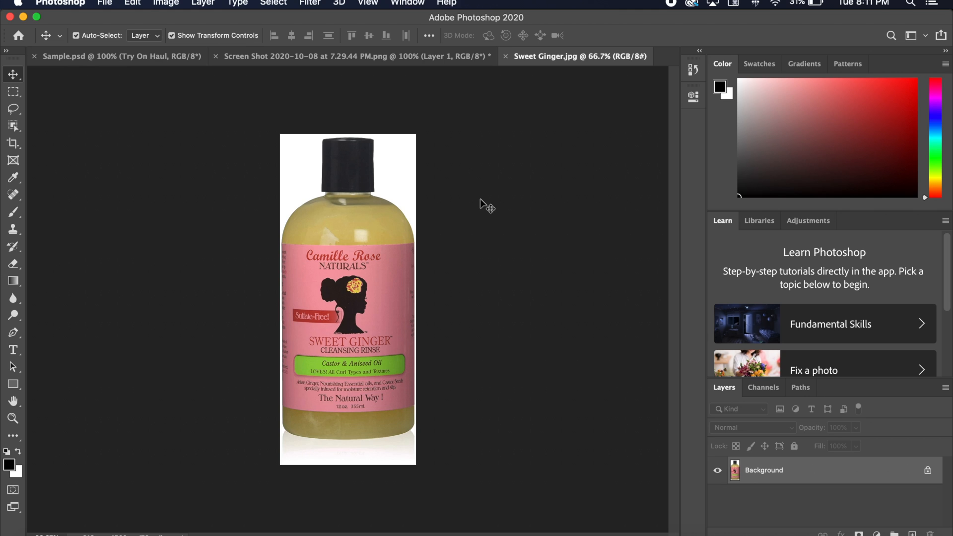
- Copy the whole bottle image and create a 616 x 1500 px document with transparent background contents
{"action": "key", "text": "super+a"}
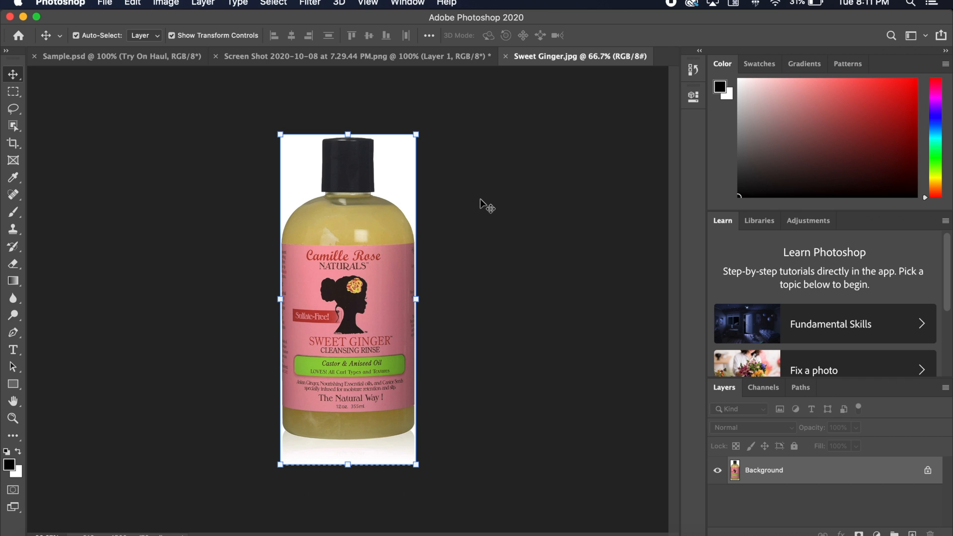
{"action": "key", "text": "super+n"}
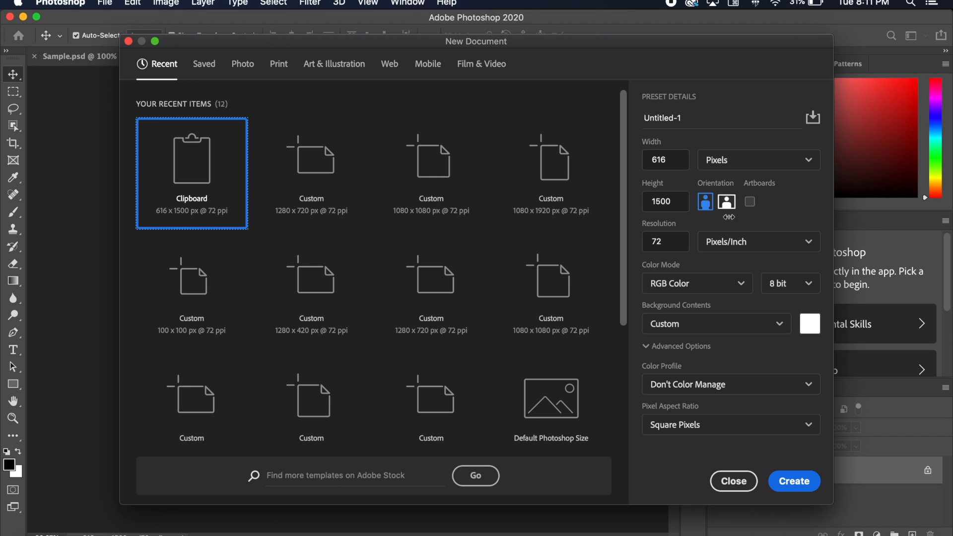
{"action": "left_click", "coordinate": [688, 326]}
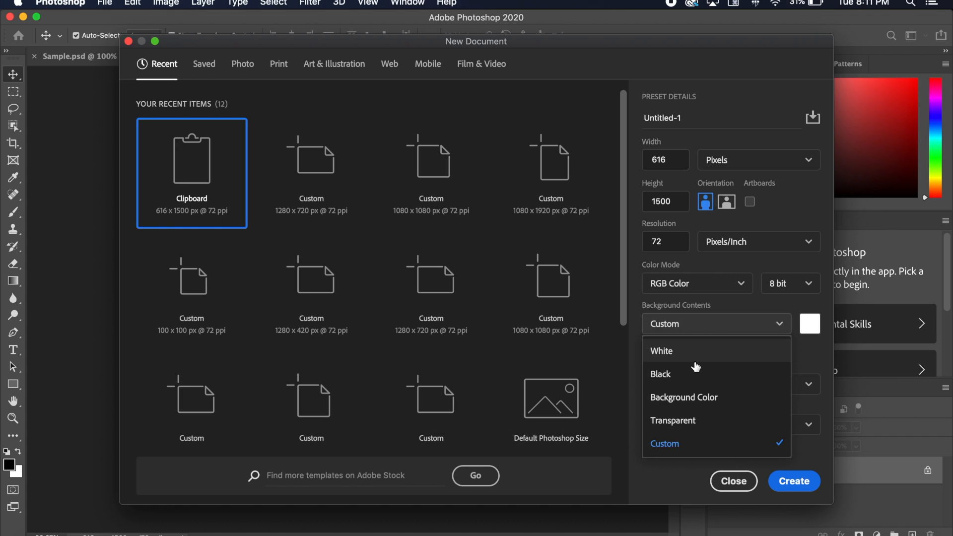
{"action": "left_click", "coordinate": [693, 325]}
{"action": "left_click", "coordinate": [692, 326]}
{"action": "left_click", "coordinate": [711, 428]}
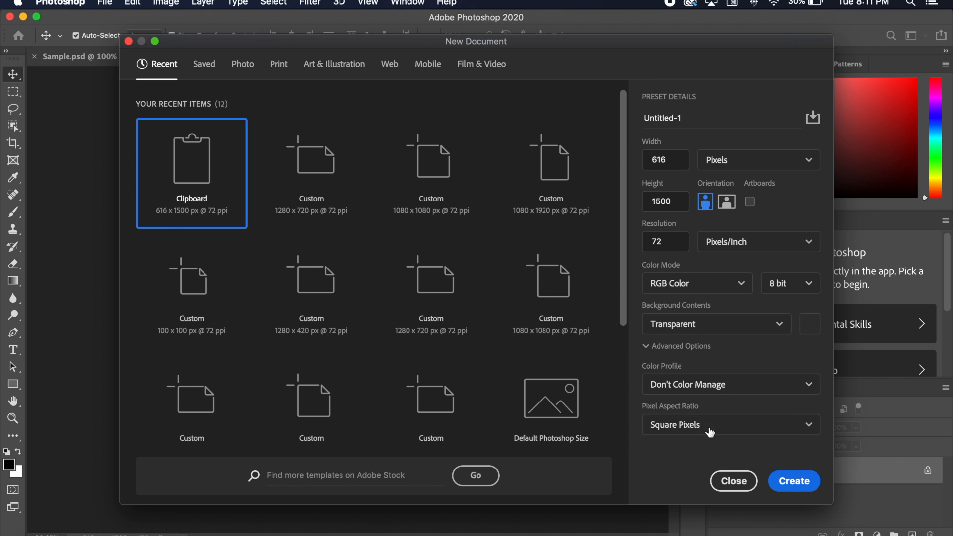
{"action": "left_click", "coordinate": [794, 482]}
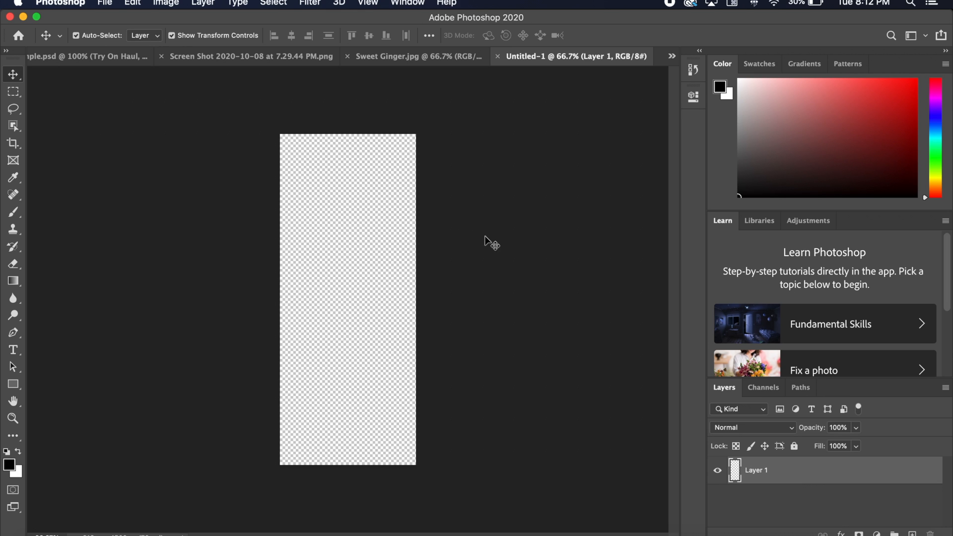
- Select only the bottle in Sweet Ginger.jpg with the Object Selection tool and move the cutout into the transparent document
{"action": "left_click", "coordinate": [395, 61]}
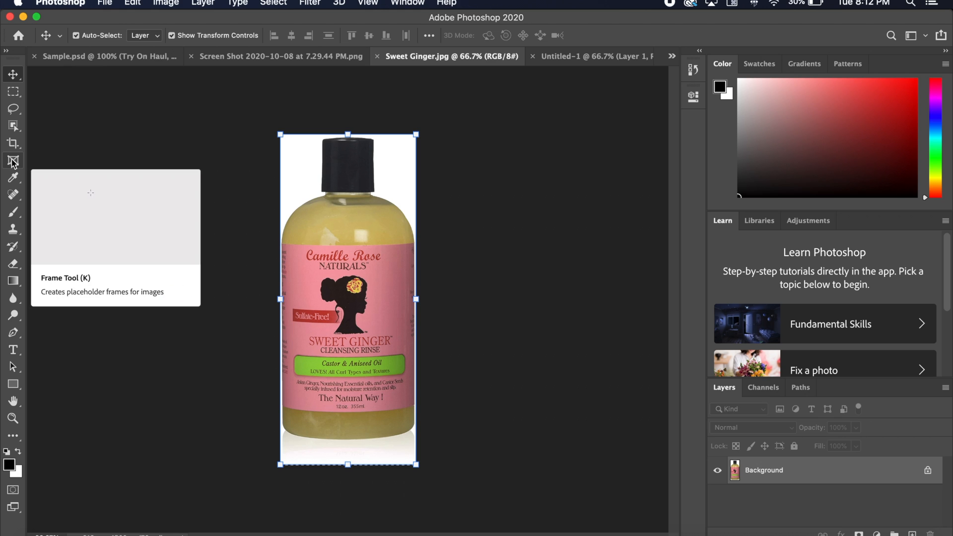
{"action": "left_click", "coordinate": [14, 127]}
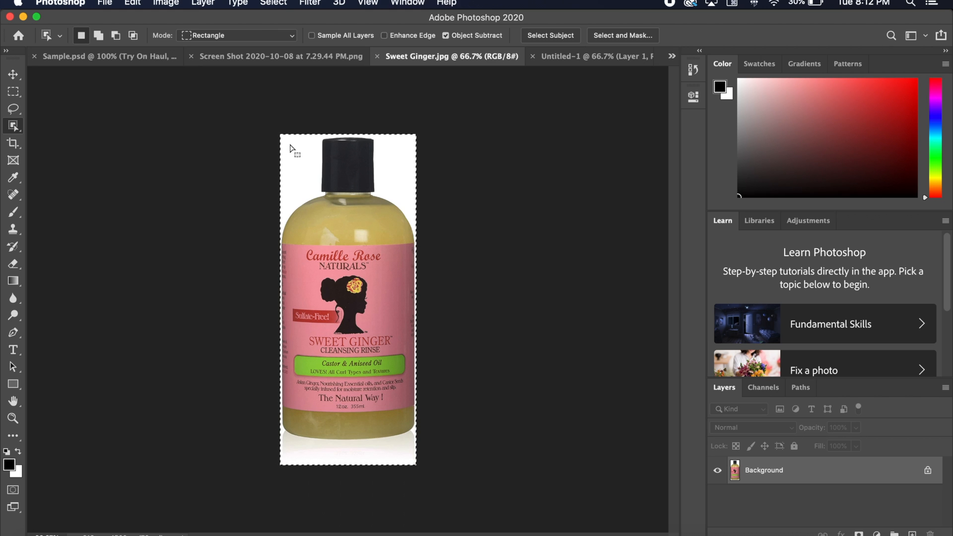
{"action": "left_click", "coordinate": [270, 3]}
{"action": "left_click", "coordinate": [294, 29]}
{"action": "left_click_drag", "start_coordinate": [281, 135], "coordinate": [419, 446]}
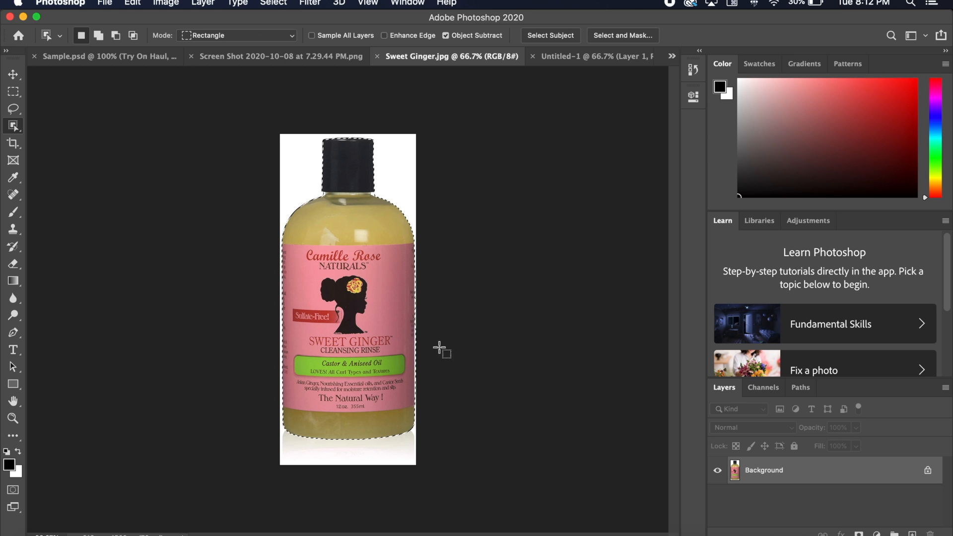
{"action": "left_click", "coordinate": [14, 75]}
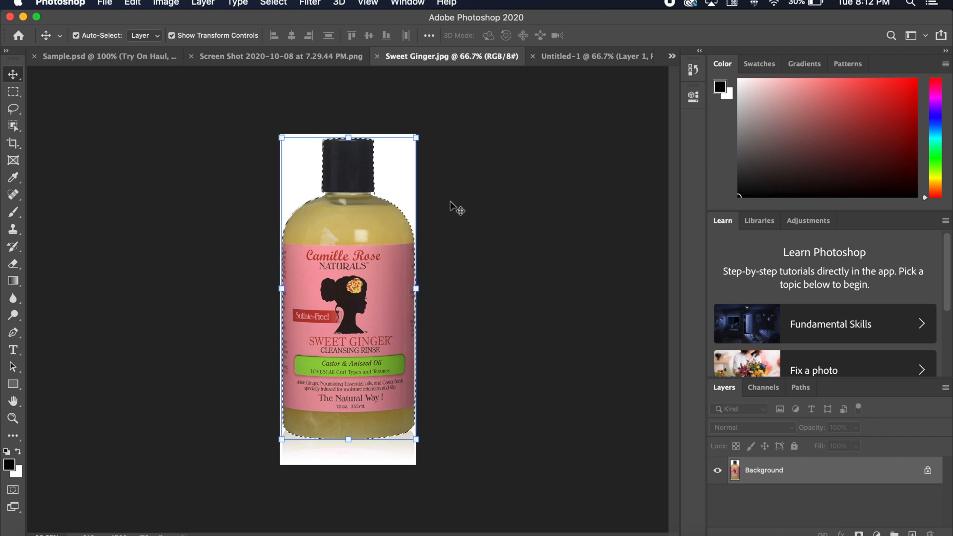
{"action": "mouse_move", "coordinate": [329, 261]}
{"action": "left_mouse_down"}
{"action": "mouse_move", "coordinate": [507, 80]}
{"action": "mouse_move", "coordinate": [584, 58]}
{"action": "mouse_move", "coordinate": [506, 149]}
{"action": "mouse_move", "coordinate": [331, 209]}
{"action": "mouse_move", "coordinate": [318, 270]}
{"action": "left_mouse_up"}
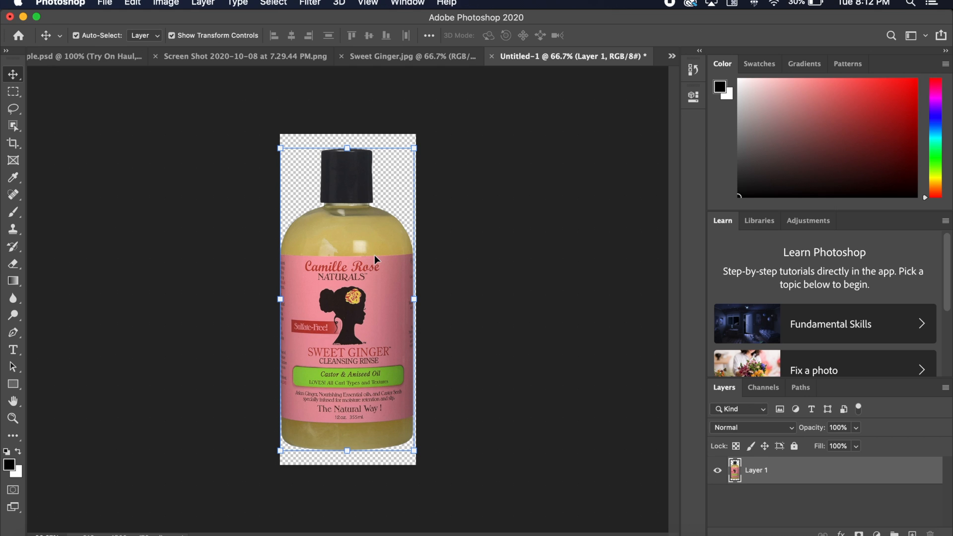
- Save the bottle cutout as "Sweet Ginger Transparent.psd" in the PS Video folder with Maximize Compatibility on
{"action": "left_click", "coordinate": [112, 5]}
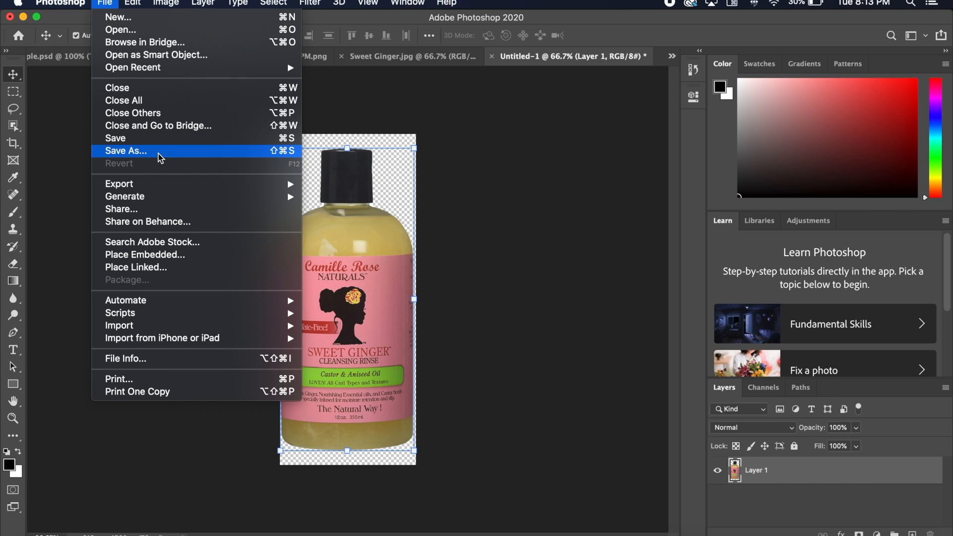
{"action": "left_click", "coordinate": [160, 157]}
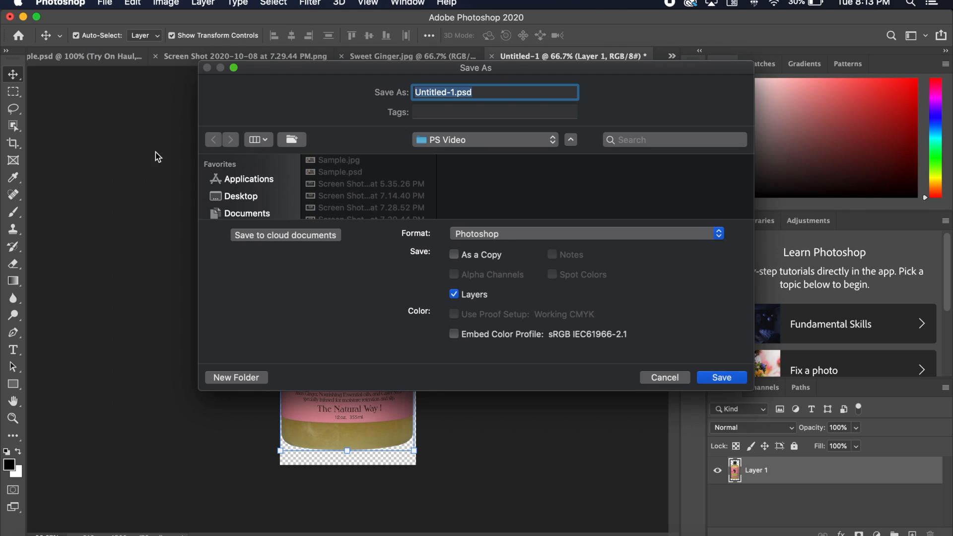
{"action": "left_click", "coordinate": [456, 93]}
{"action": "left_click_drag", "start_coordinate": [456, 93], "coordinate": [386, 88]}
{"action": "type", "text": "Sweet"}
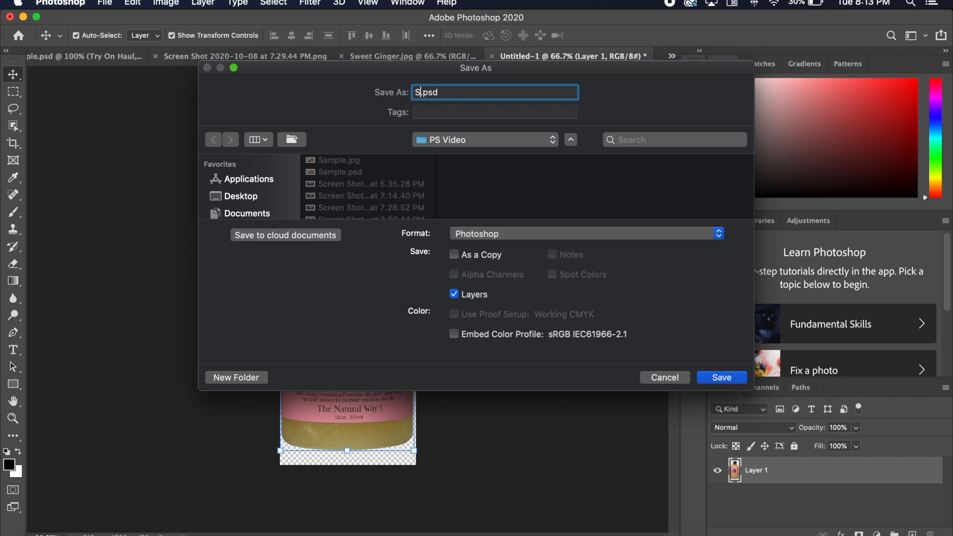
{"action": "type", "text": " Ginger Transparent"}
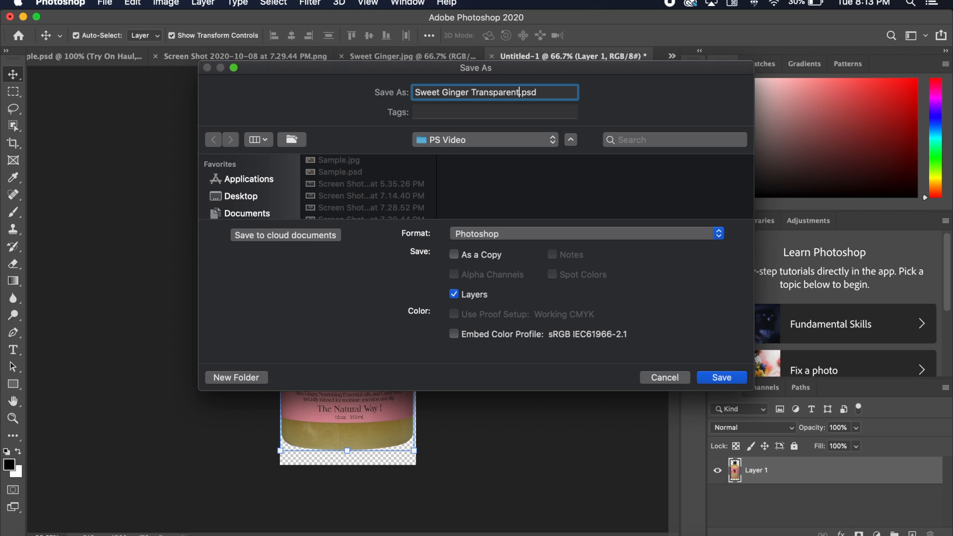
{"action": "key", "text": "Return"}
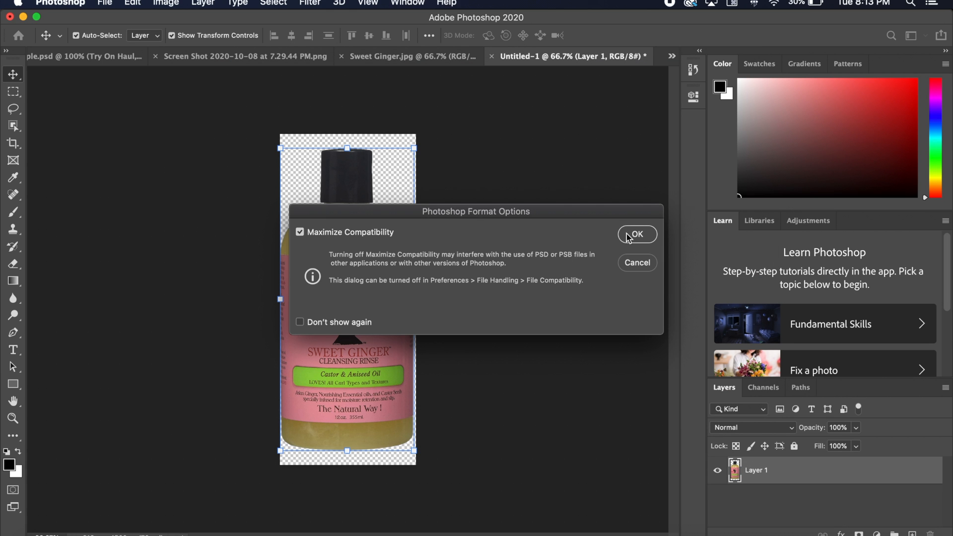
{"action": "key", "text": "Return"}
- Save a PNG copy of Sweet Ginger Transparent with the large file size option, and close both Sweet Ginger documents
{"action": "left_click", "coordinate": [105, 3]}
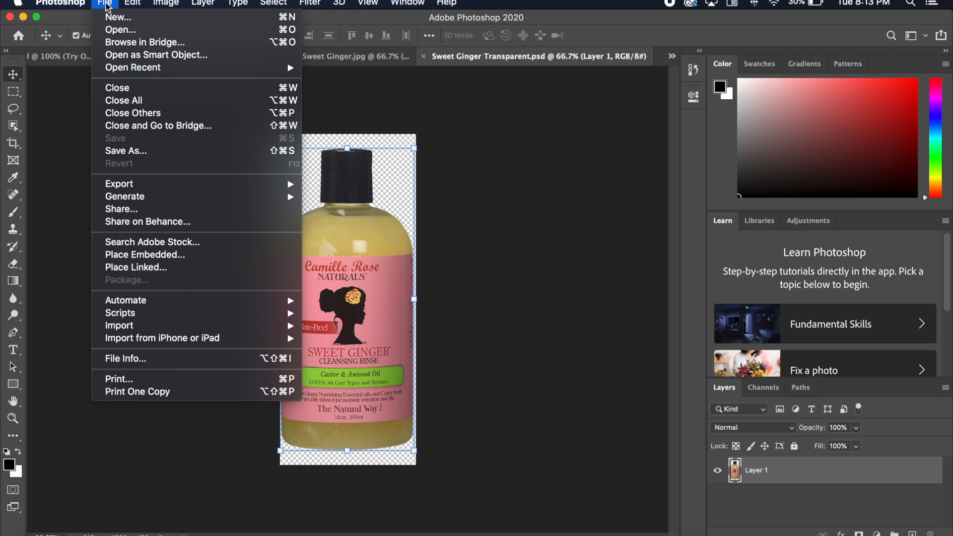
{"action": "left_click", "coordinate": [143, 155]}
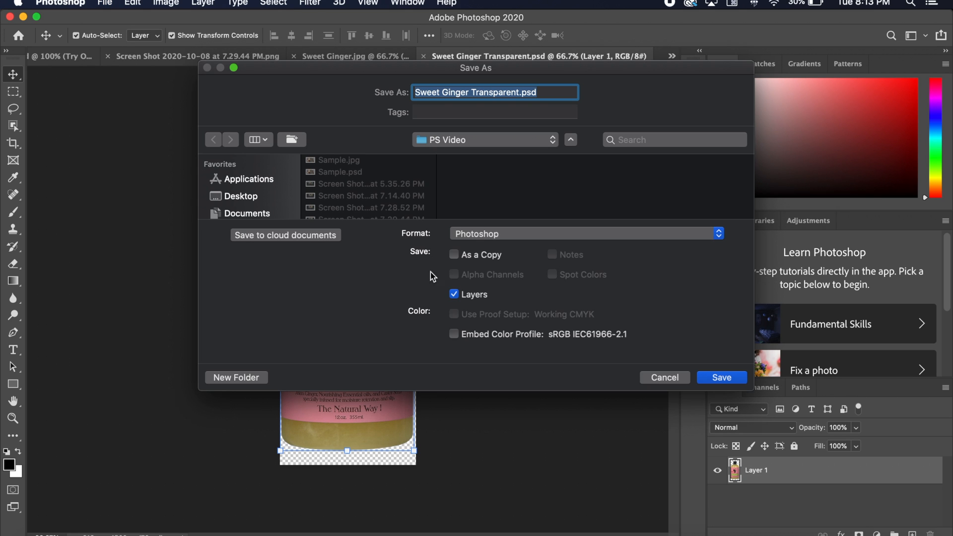
{"action": "left_click", "coordinate": [500, 236]}
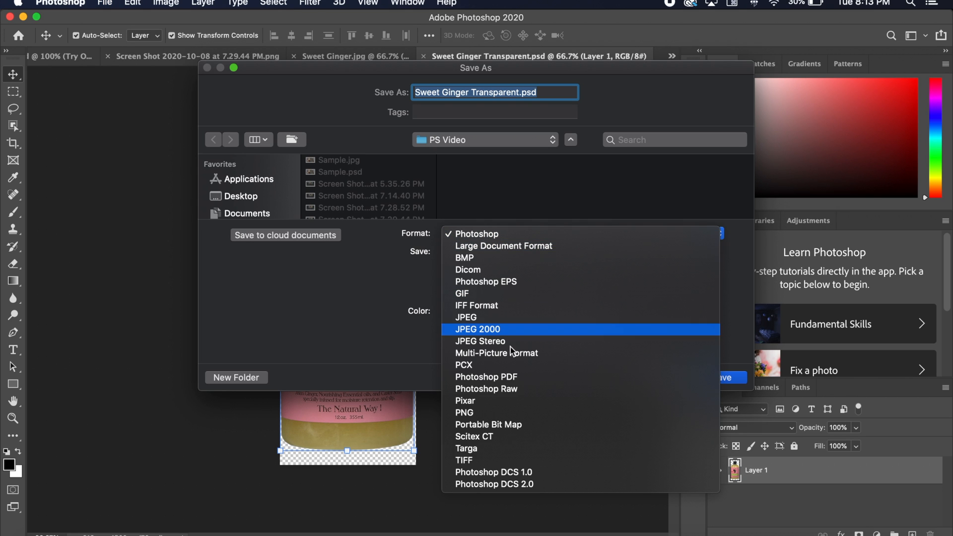
{"action": "left_click", "coordinate": [497, 411]}
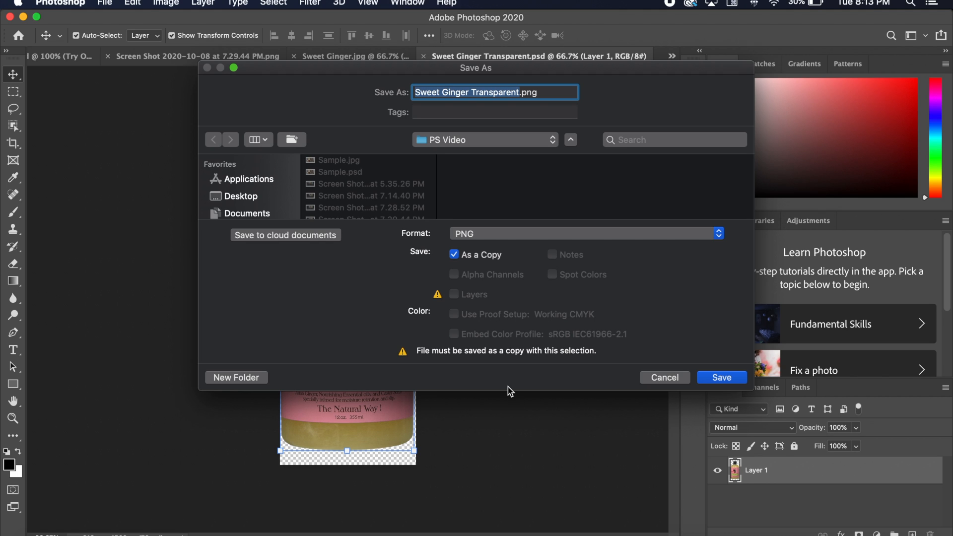
{"action": "left_click", "coordinate": [710, 377]}
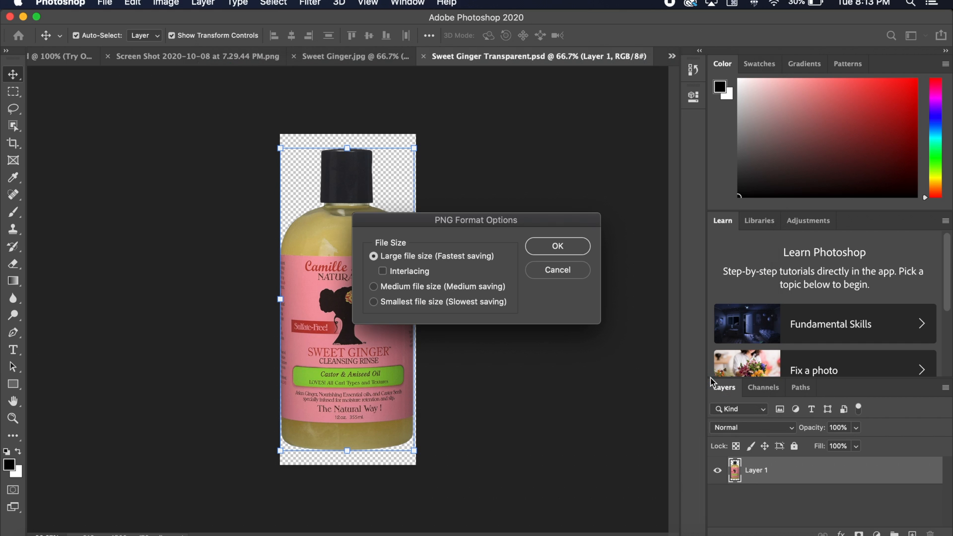
{"action": "left_click", "coordinate": [548, 252]}
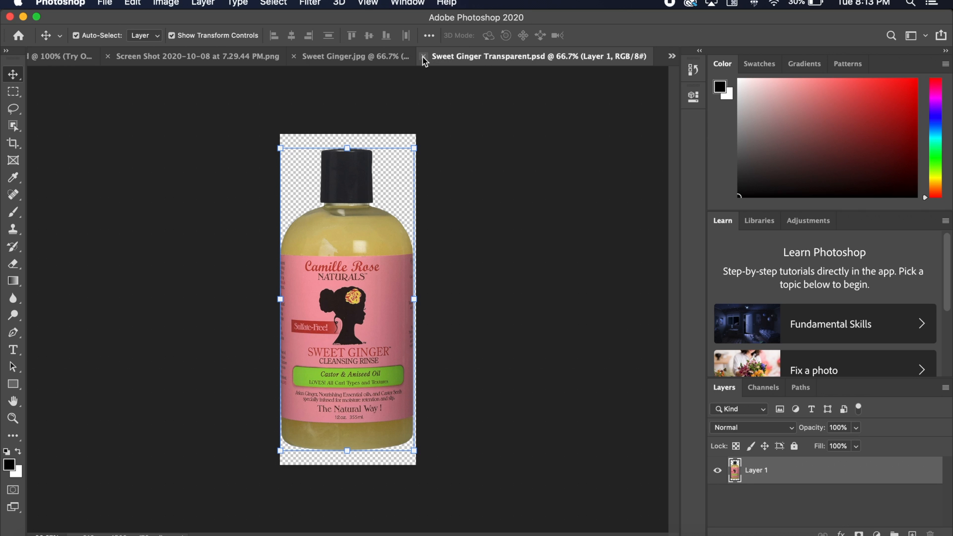
{"action": "left_click", "coordinate": [424, 56]}
{"action": "left_click", "coordinate": [506, 56]}
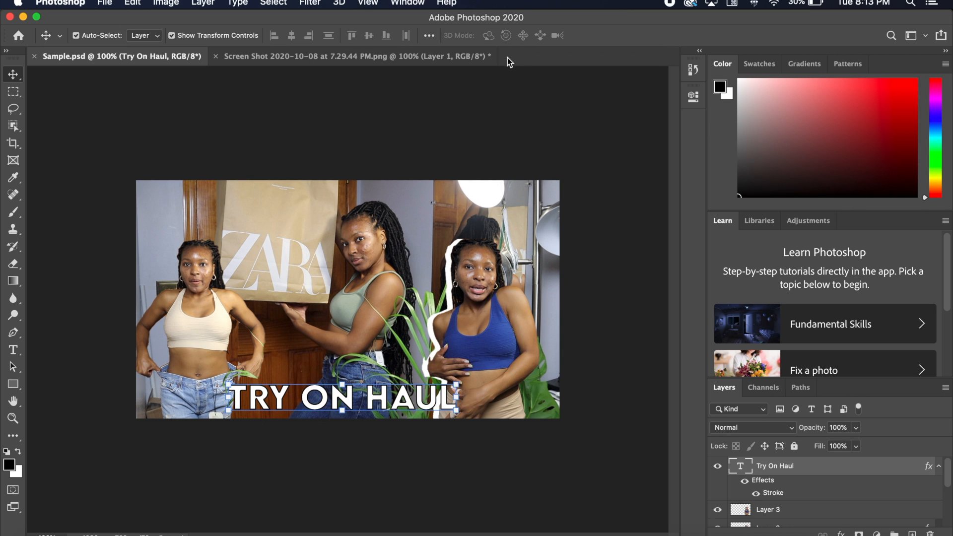
- Open Sweet Ginger Transparent.png from the PS Video folder and move the bottle up to the canvas's upper edge
{"action": "key", "text": "super+o"}
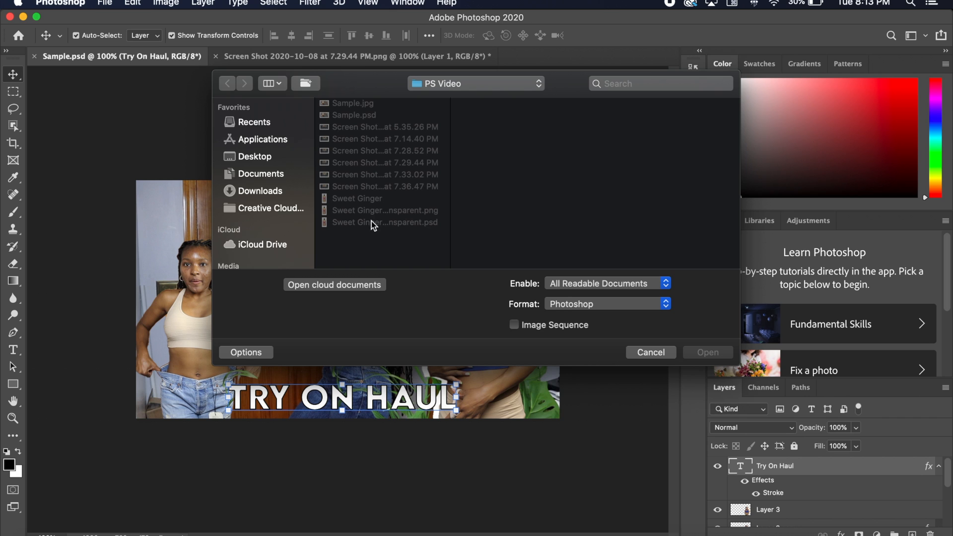
{"action": "left_click", "coordinate": [374, 210]}
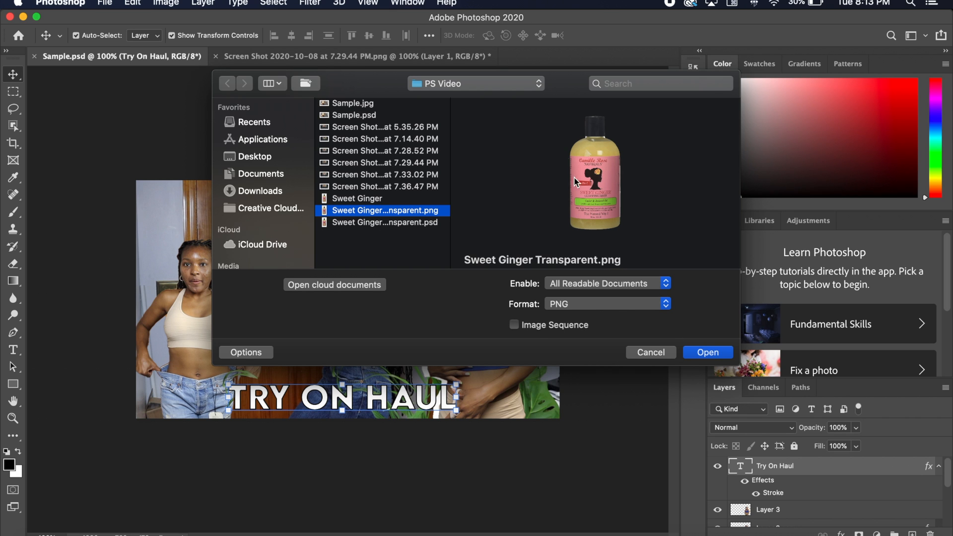
{"action": "left_click", "coordinate": [701, 353]}
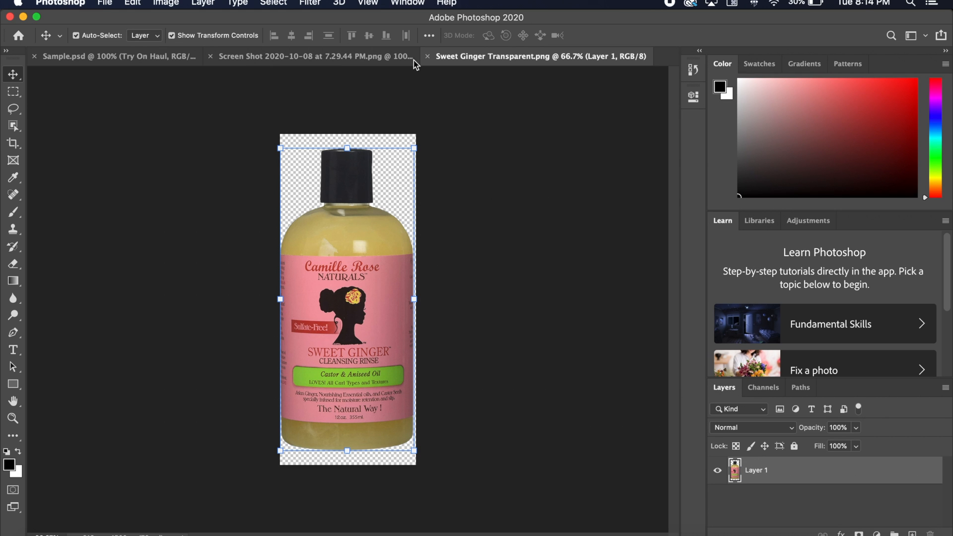
{"action": "mouse_move", "coordinate": [308, 299]}
{"action": "left_mouse_down"}
{"action": "mouse_move", "coordinate": [175, 235]}
{"action": "mouse_move", "coordinate": [321, 292]}
{"action": "mouse_move", "coordinate": [362, 290]}
{"action": "mouse_move", "coordinate": [191, 253]}
{"action": "mouse_move", "coordinate": [283, 222]}
{"action": "mouse_move", "coordinate": [318, 290]}
{"action": "mouse_move", "coordinate": [313, 298]}
{"action": "mouse_move", "coordinate": [291, 287]}
{"action": "mouse_move", "coordinate": [325, 293]}
{"action": "mouse_move", "coordinate": [312, 292]}
{"action": "left_mouse_up"}
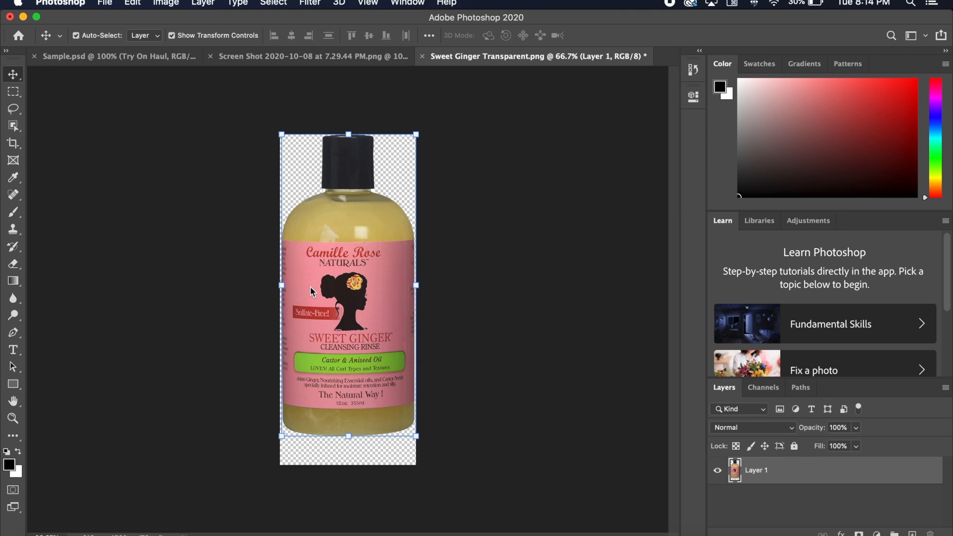
- Switch back to the Sample.psd thumbnail document
{"action": "left_click", "coordinate": [268, 56]}
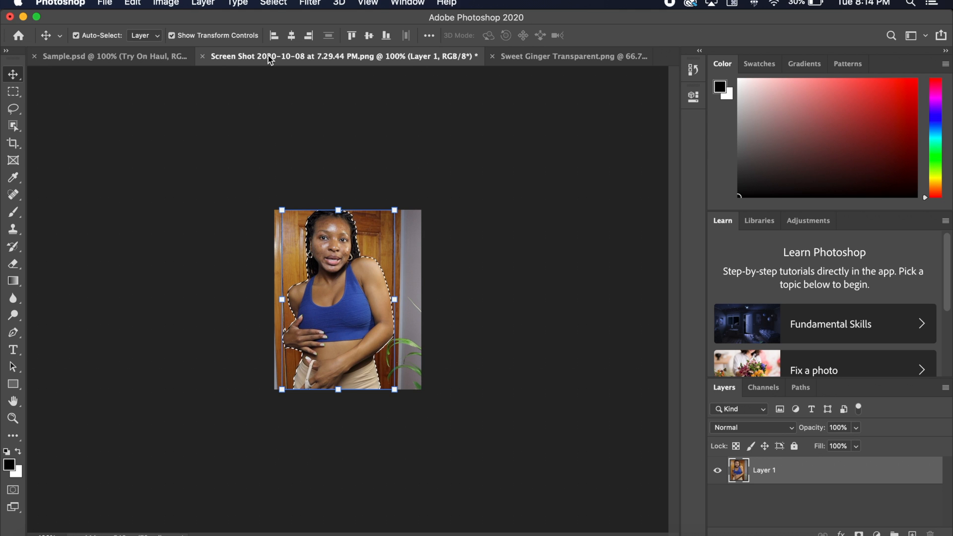
{"action": "left_click", "coordinate": [130, 57]}
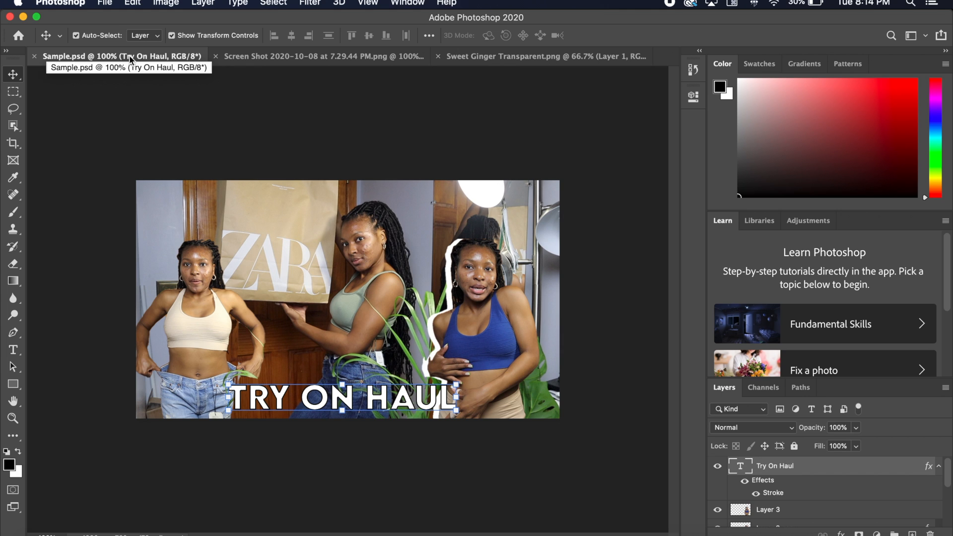